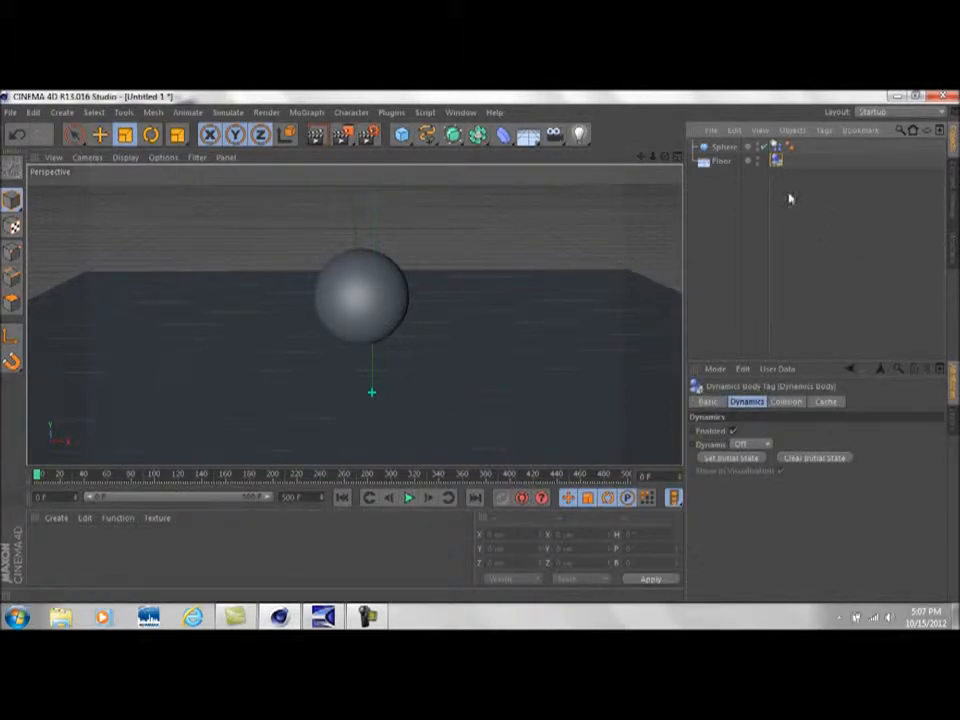
# Step: Inspect the sphere's Dynamics Body tag settings and the simulation tags available for the sphere
pyautogui.click(725, 148)
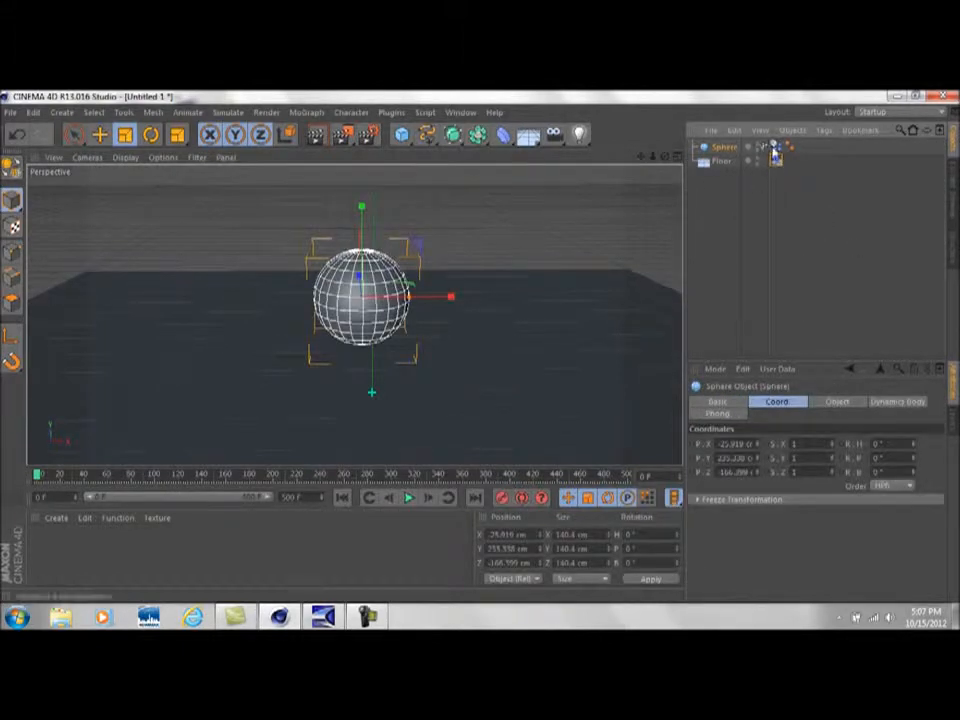
pyautogui.click(776, 147)
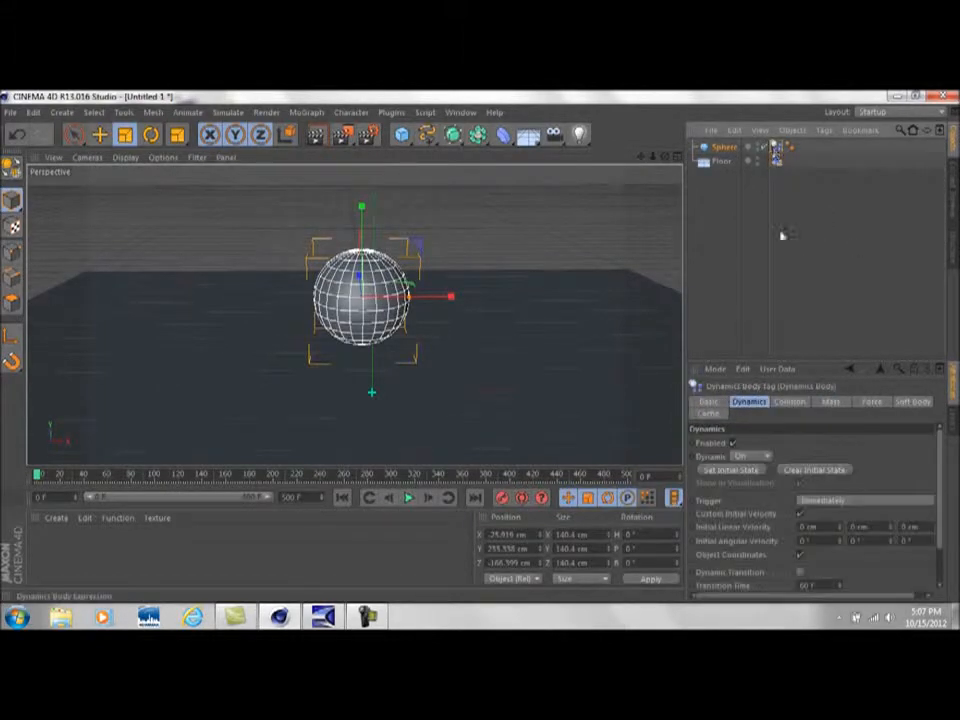
pyautogui.click(722, 161)
pyautogui.click(722, 148)
pyautogui.rightClick(724, 148)
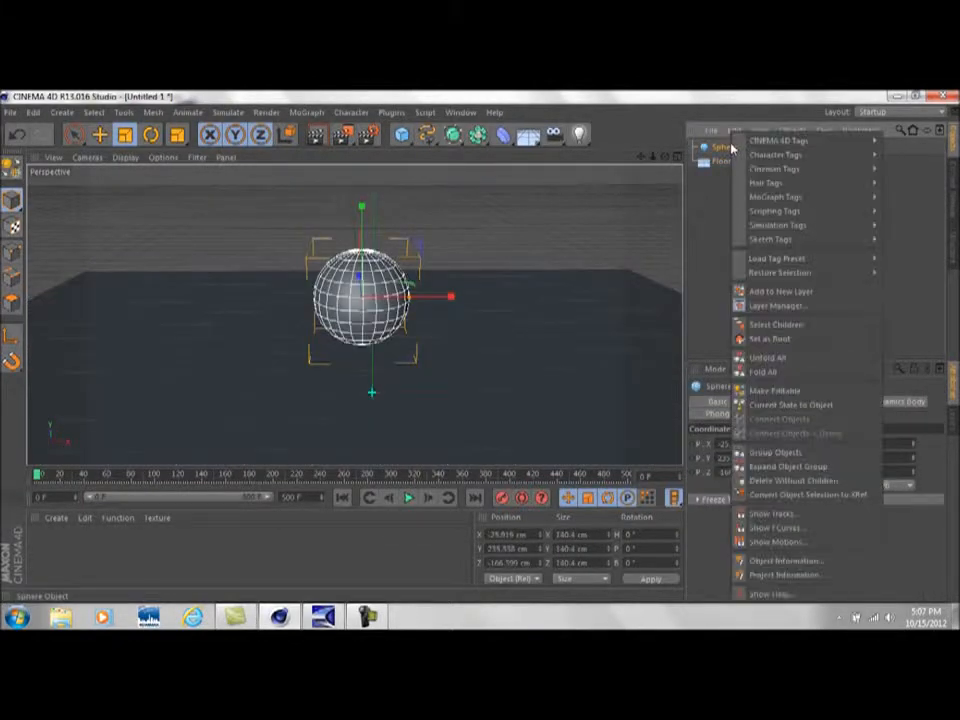
pyautogui.moveTo(795, 224)
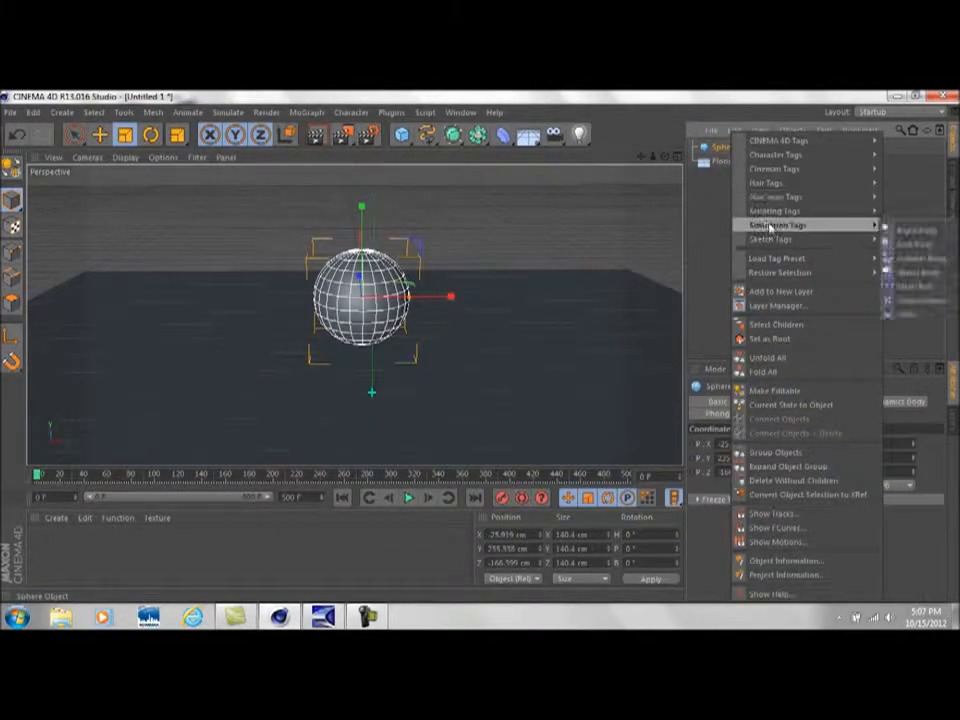
pyautogui.click(900, 244)
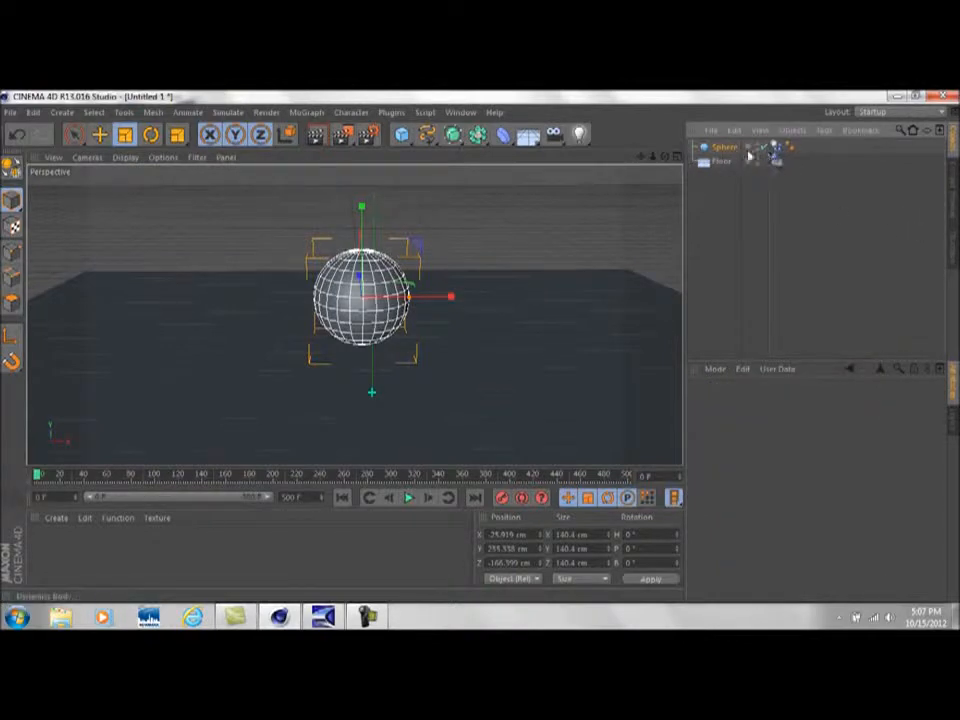
pyautogui.click(730, 148)
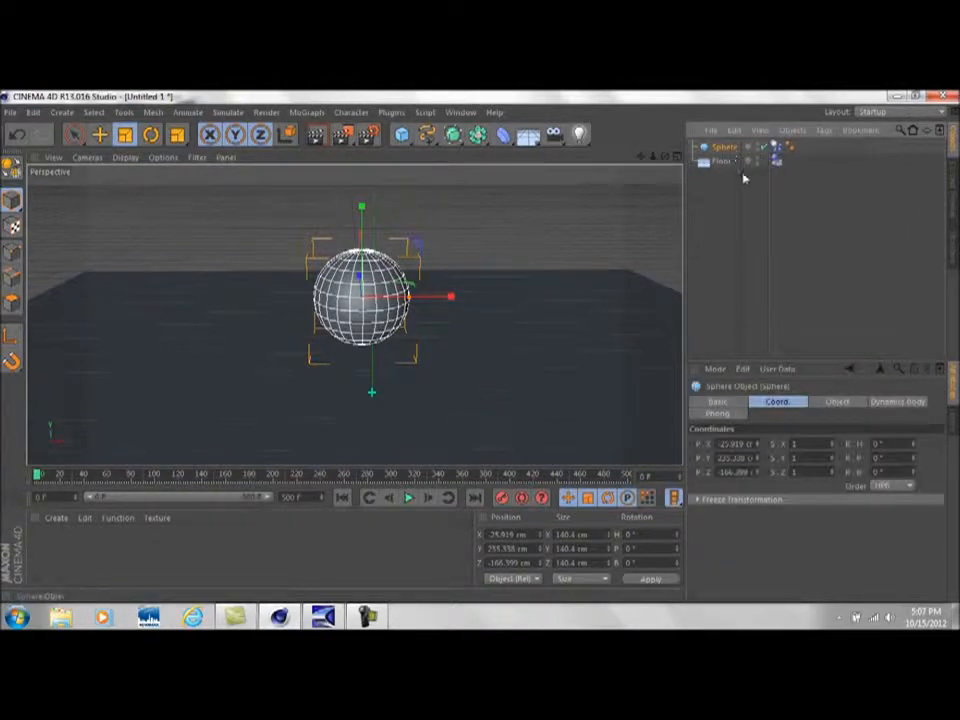
# Step: Play the dynamics simulation of the falling sphere several times and return to the first frame
pyautogui.click(410, 498)
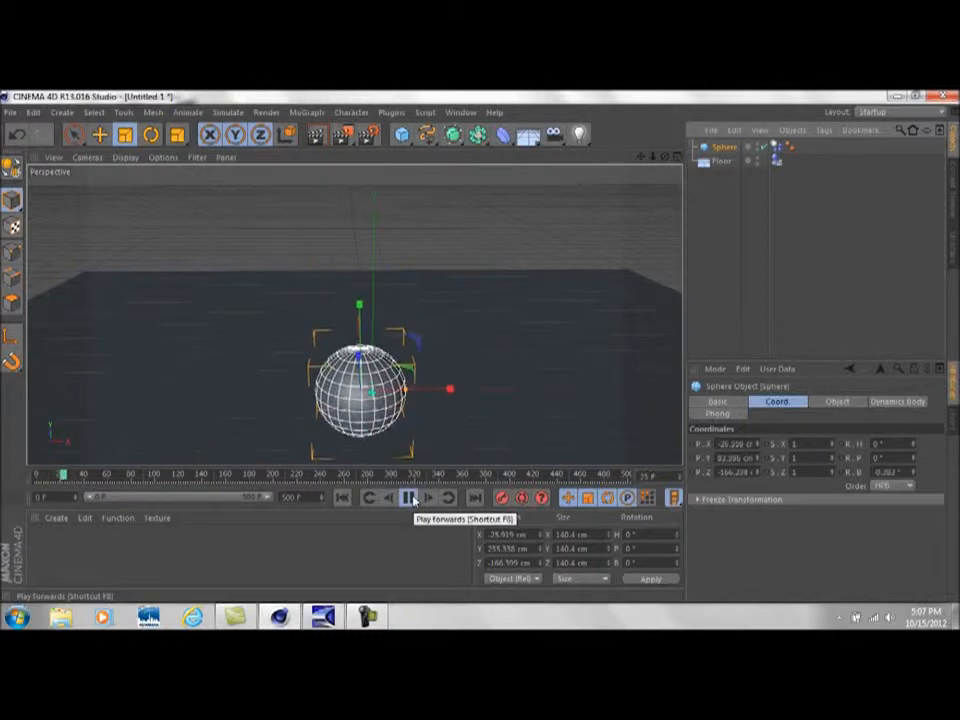
pyautogui.click(340, 498)
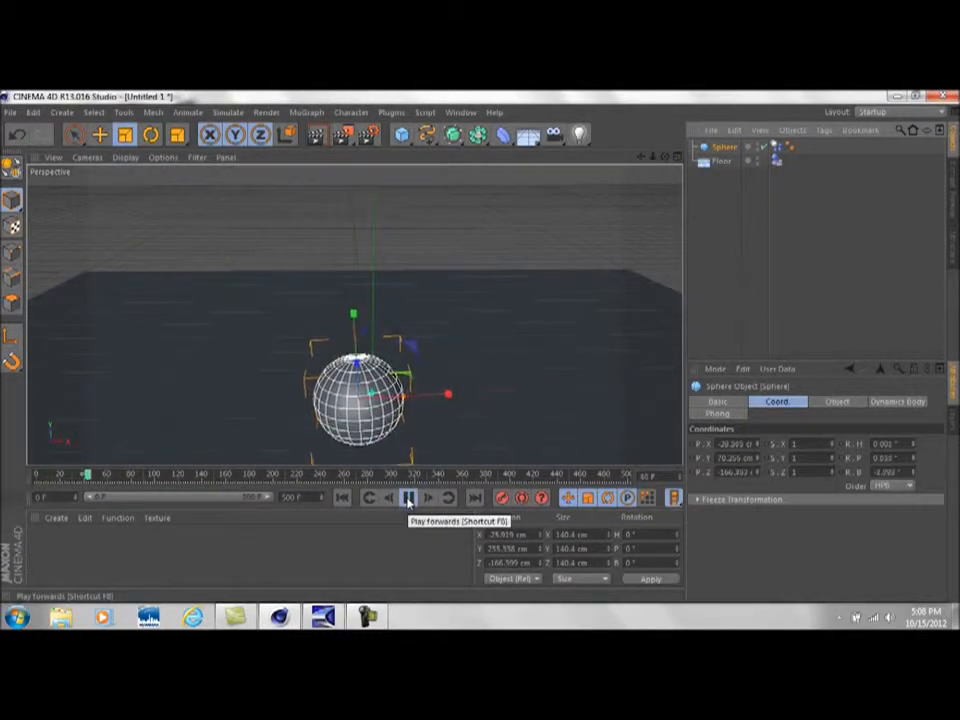
pyautogui.click(408, 498)
pyautogui.click(340, 498)
pyautogui.click(408, 498)
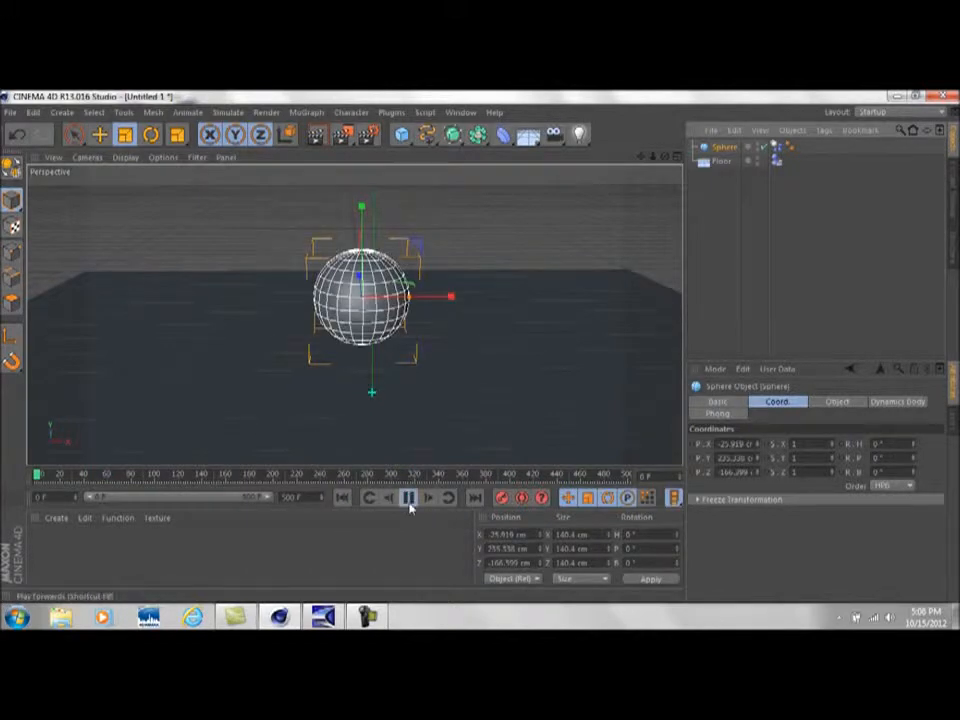
pyautogui.click(409, 499)
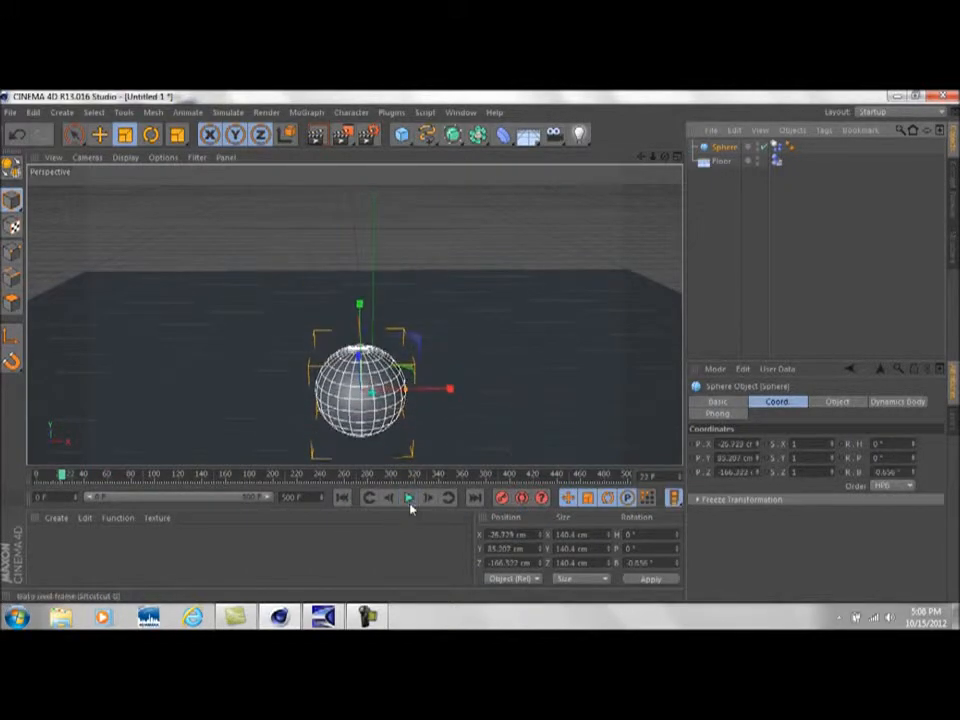
pyautogui.click(340, 498)
# Step: Scale the sphere to about 119 cm, move it to about X 93, Y 341, Z -134 cm, and test-play the drop
pyautogui.moveTo(368, 296); pyautogui.dragTo(292, 214)
pyautogui.press('e')
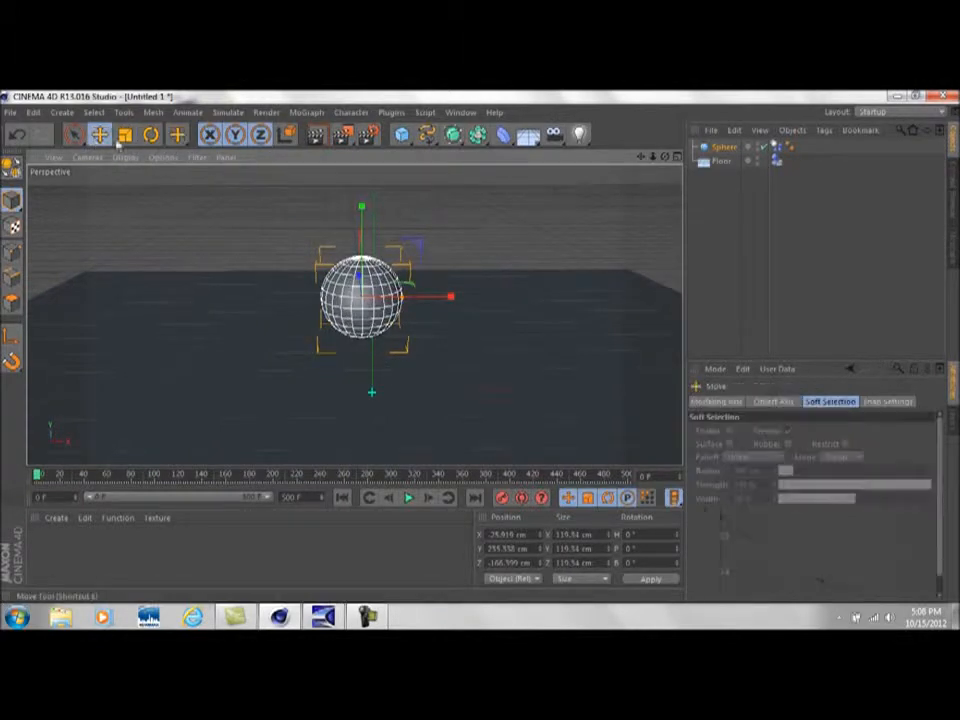
pyautogui.moveTo(405, 268); pyautogui.dragTo(478, 200)
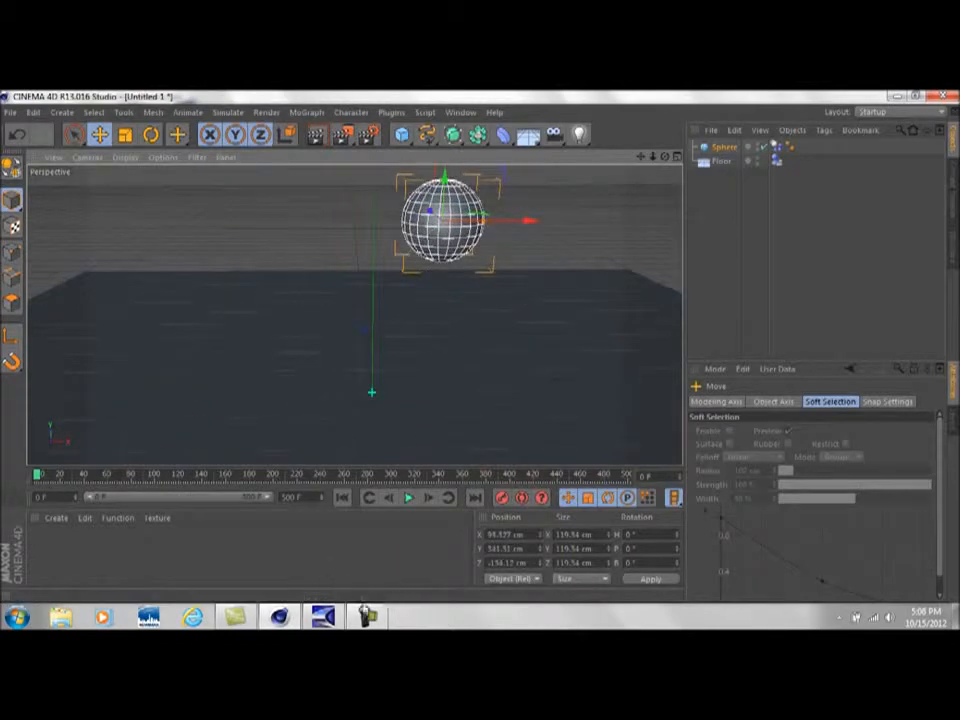
pyautogui.click(409, 500)
pyautogui.click(342, 497)
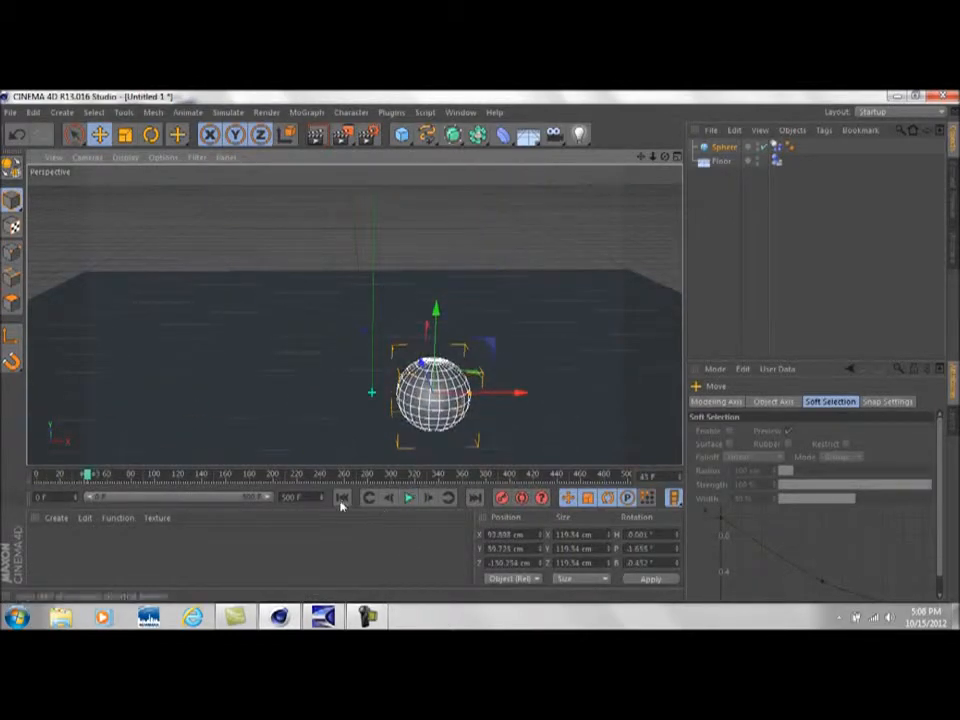
# Step: Set the X initial linear velocity in the sphere's Dynamics Body tag to 80 cm
pyautogui.click(776, 148)
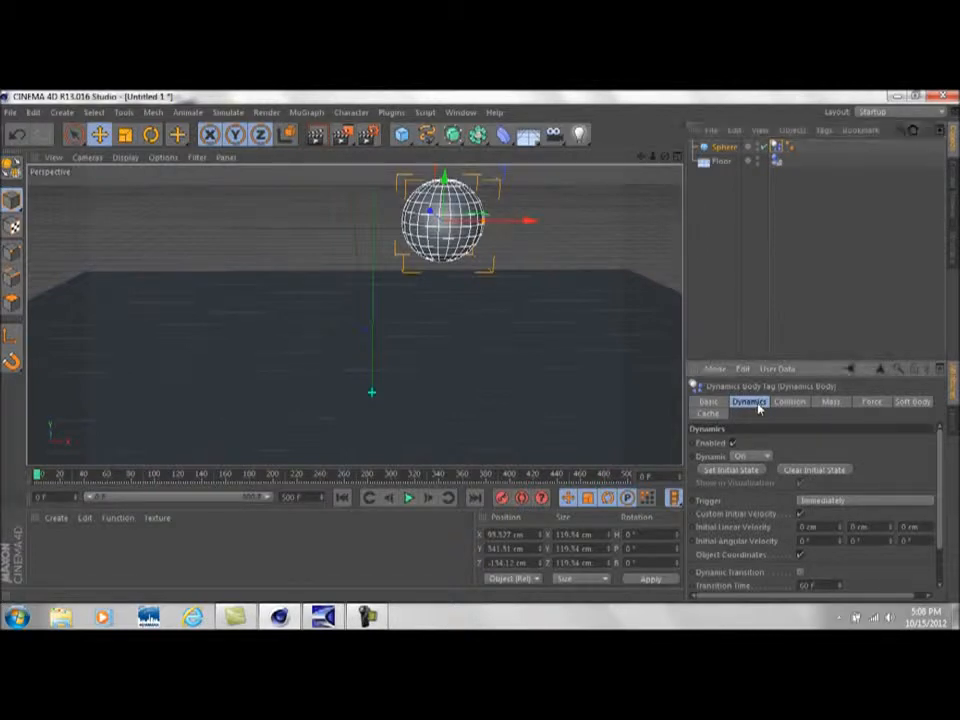
pyautogui.doubleClick(816, 527)
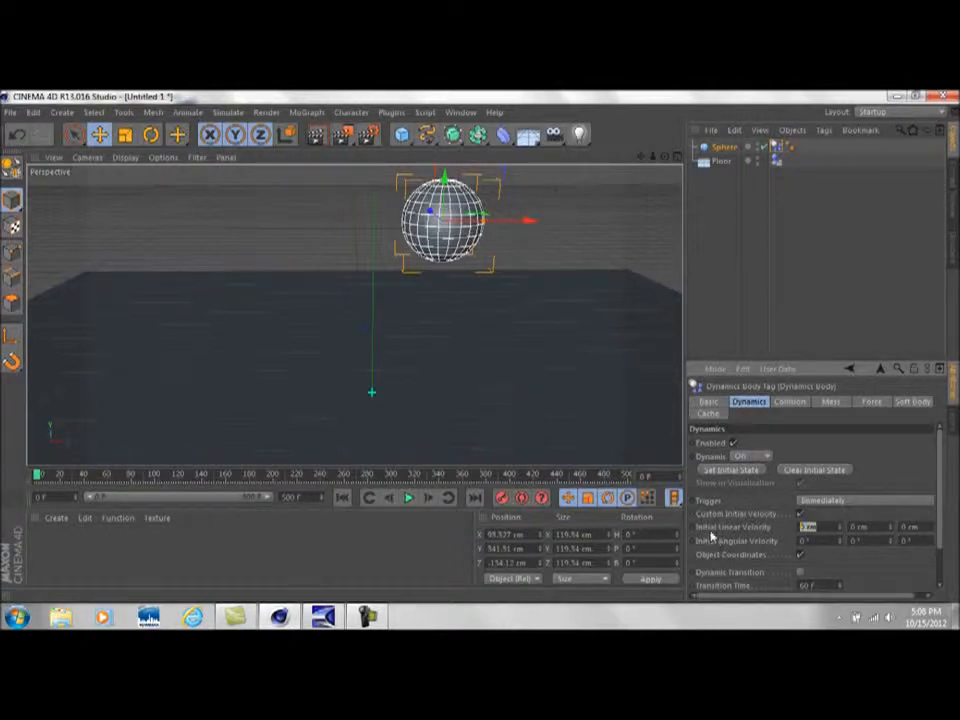
pyautogui.click(818, 527)
pyautogui.click(894, 527)
pyautogui.moveTo(823, 527); pyautogui.dragTo(583, 529)
pyautogui.write('4')
# Step: Play the simulation repeatedly to check the sphere's sideways motion, then return to the first frame
pyautogui.click(409, 498)
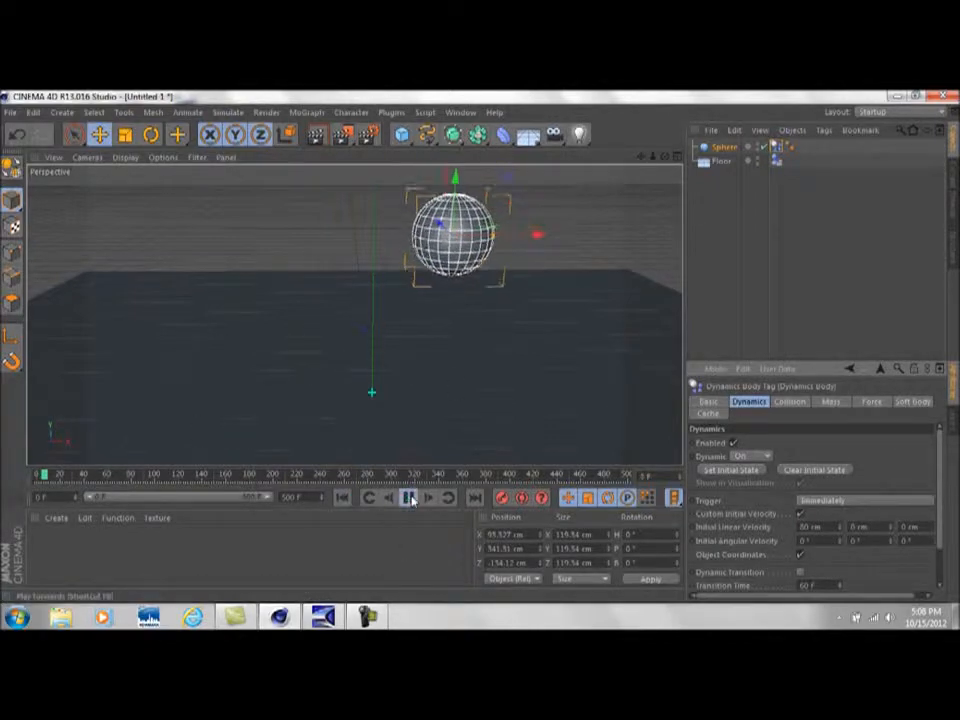
pyautogui.click(409, 498)
pyautogui.click(342, 498)
pyautogui.click(406, 498)
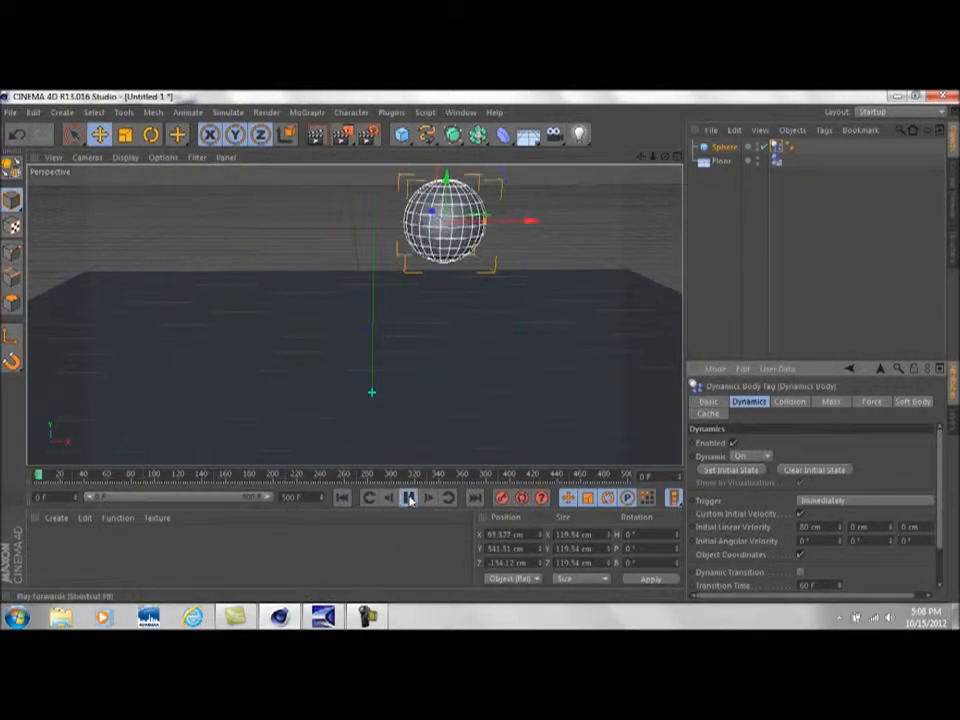
pyautogui.click(342, 498)
pyautogui.click(409, 498)
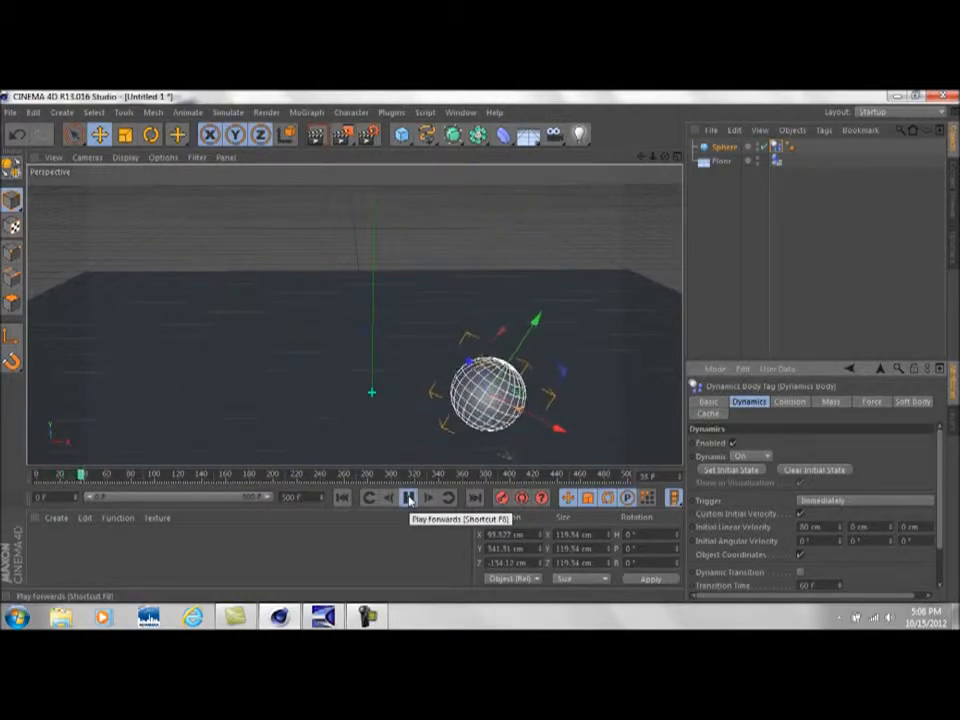
pyautogui.click(409, 498)
pyautogui.click(342, 498)
# Step: Set the sphere's X initial linear velocity to 500 cm and test-play the simulation
pyautogui.click(826, 537)
pyautogui.click(834, 530)
pyautogui.write('50')
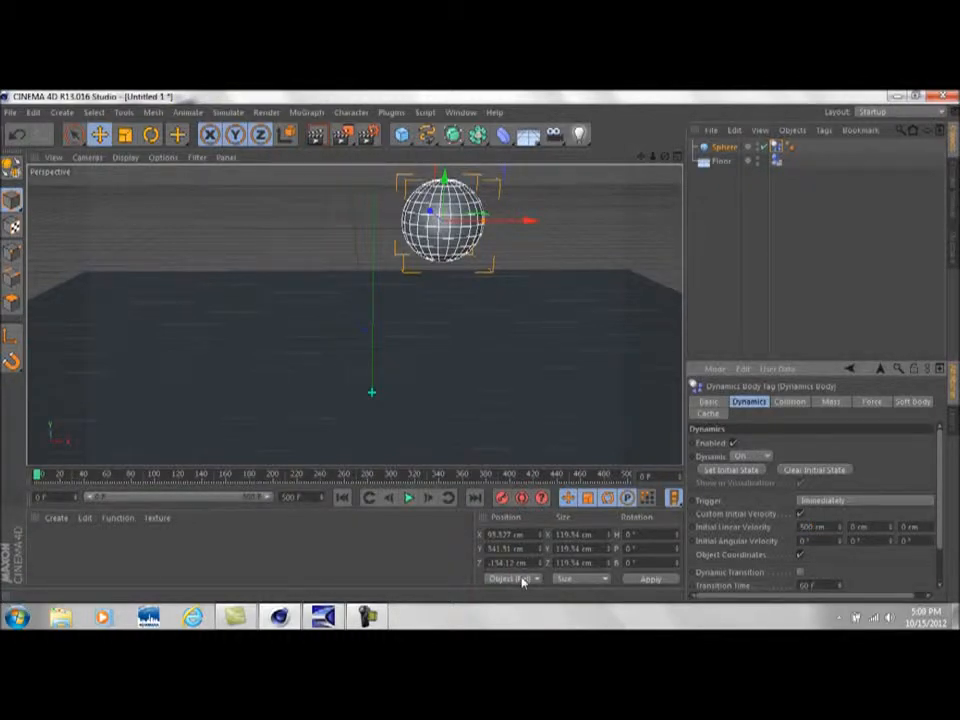
pyautogui.click(409, 498)
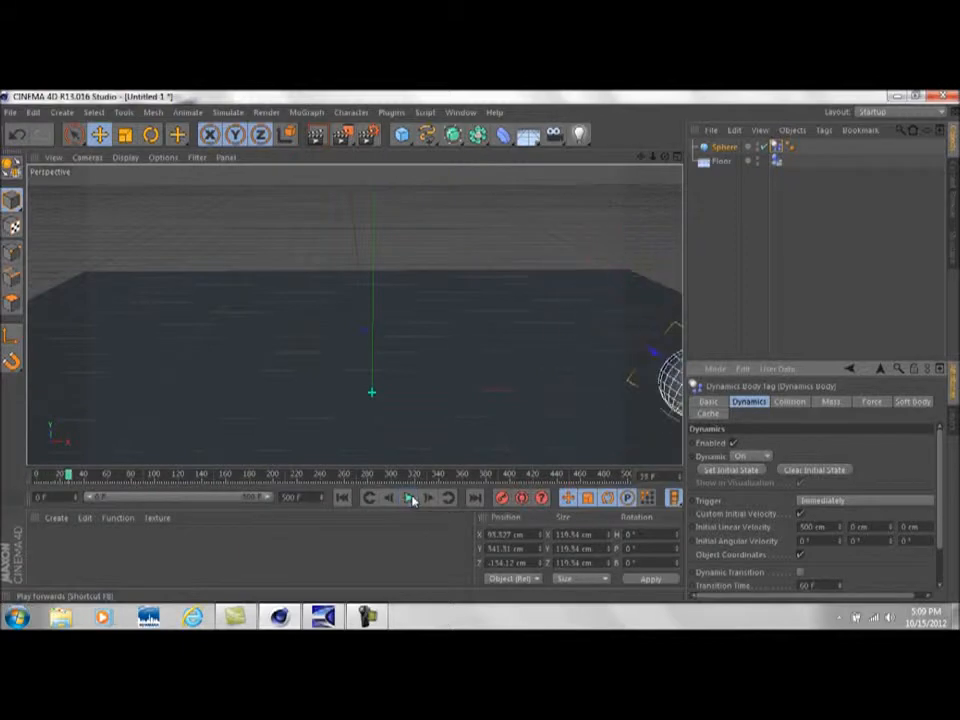
pyautogui.click(341, 497)
# Step: Move the sphere along the X axis to about -315 cm and play the simulation from there
pyautogui.moveTo(525, 219); pyautogui.dragTo(242, 260)
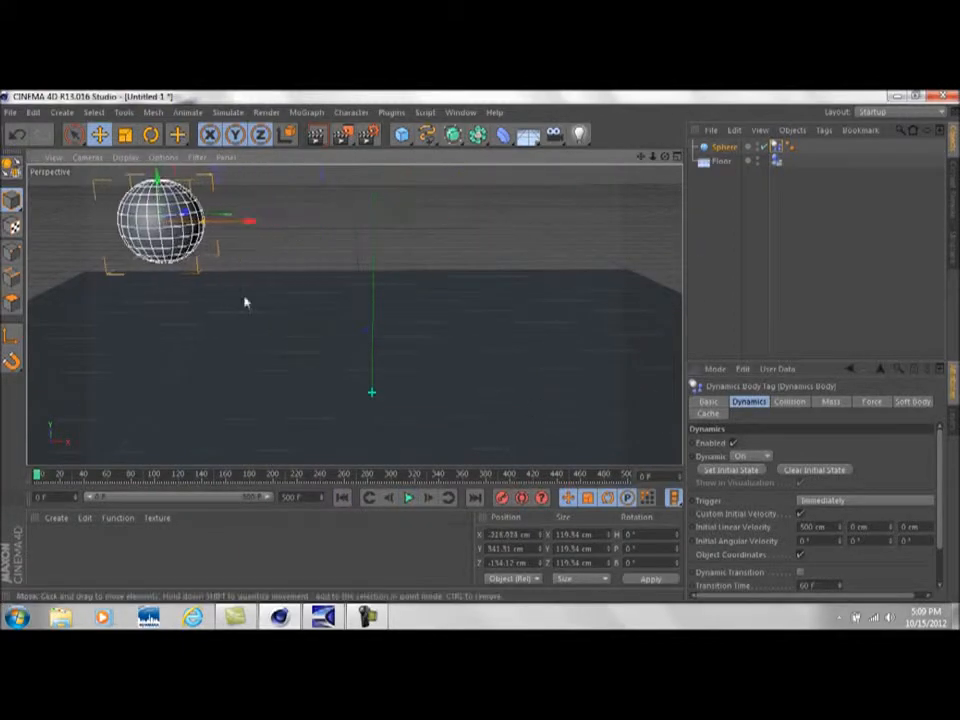
pyautogui.click(409, 498)
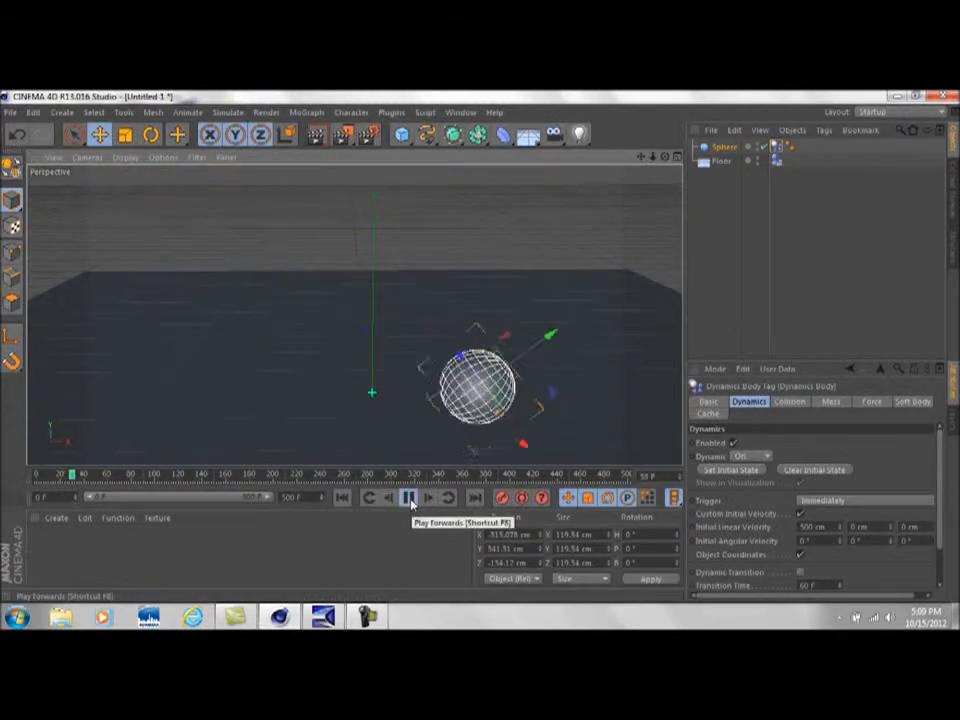
pyautogui.click(341, 497)
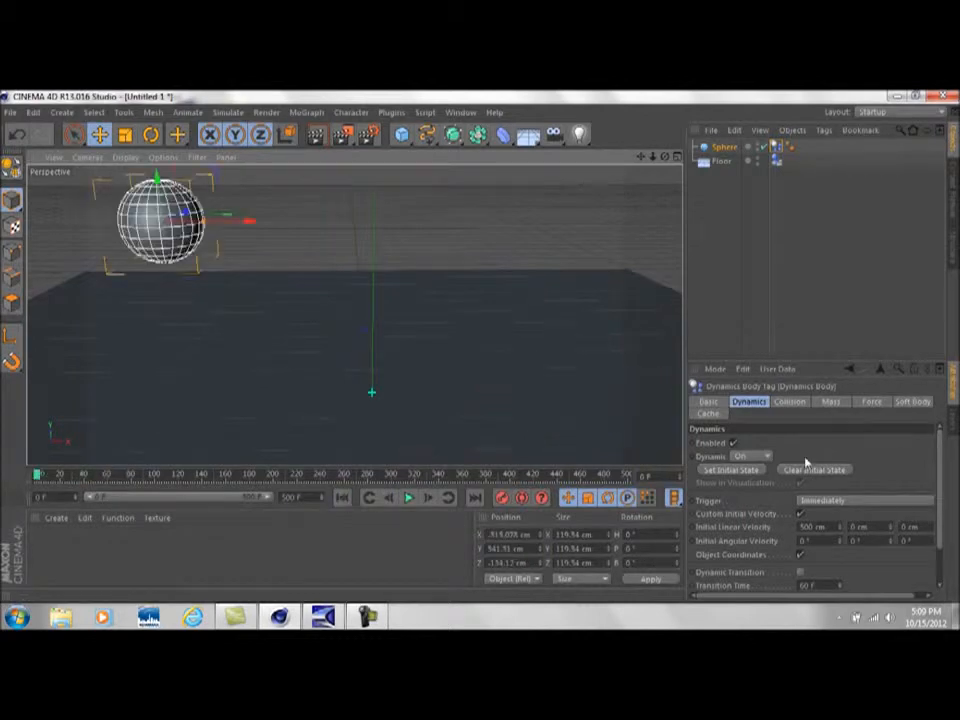
# Step: Set the sphere's Y initial linear velocity to 600 cm and play the resulting throw twice from the first frame
pyautogui.doubleClick(889, 528)
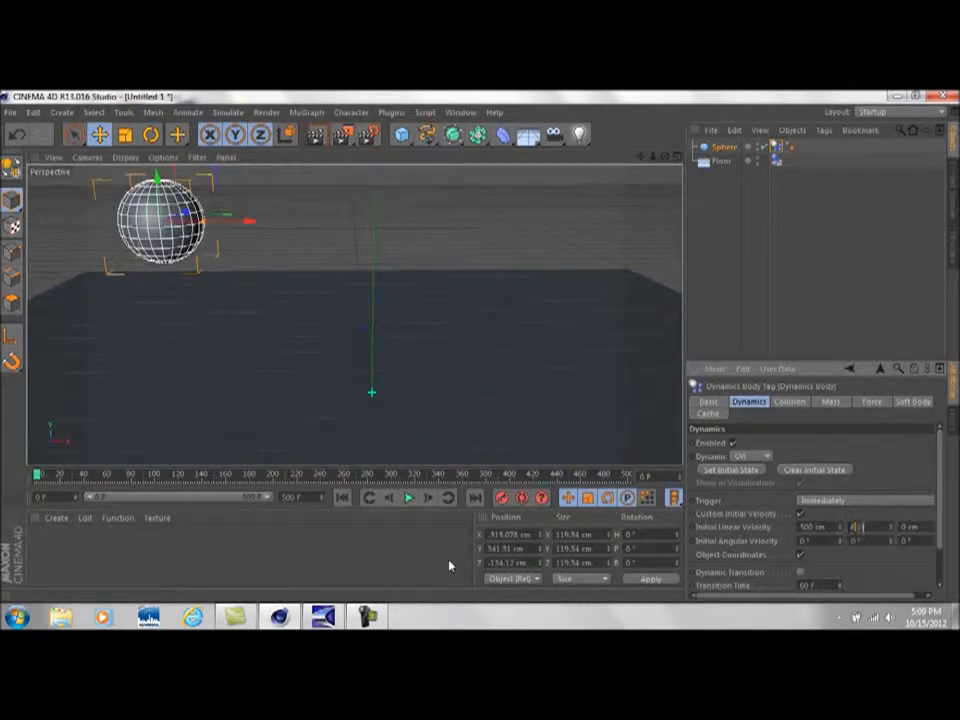
pyautogui.write('600')
pyautogui.click(409, 498)
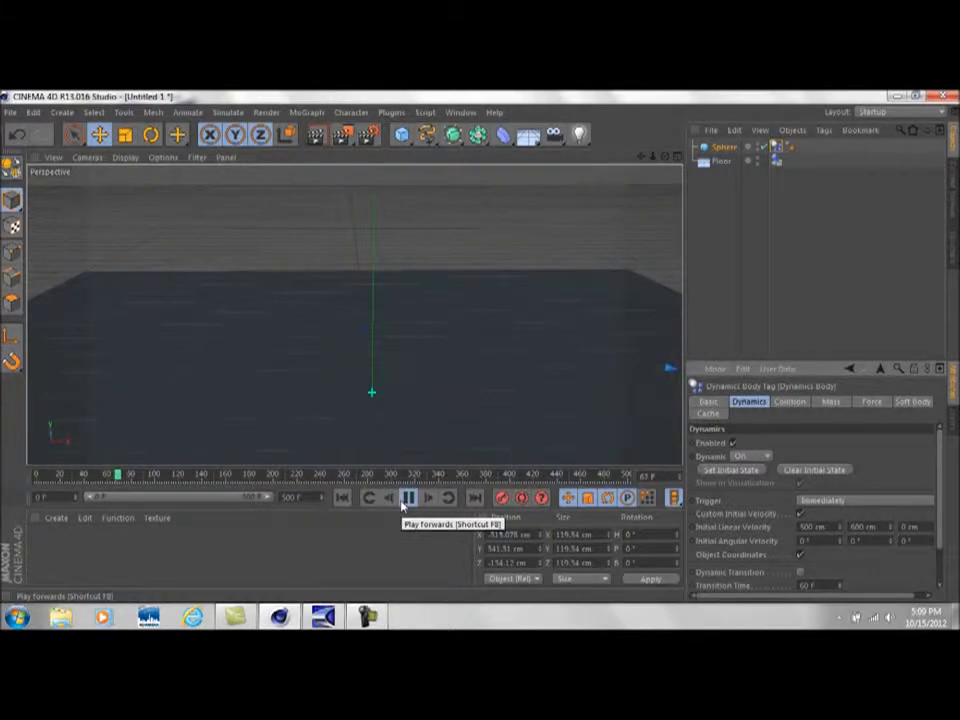
pyautogui.click(406, 502)
pyautogui.click(344, 498)
pyautogui.click(408, 498)
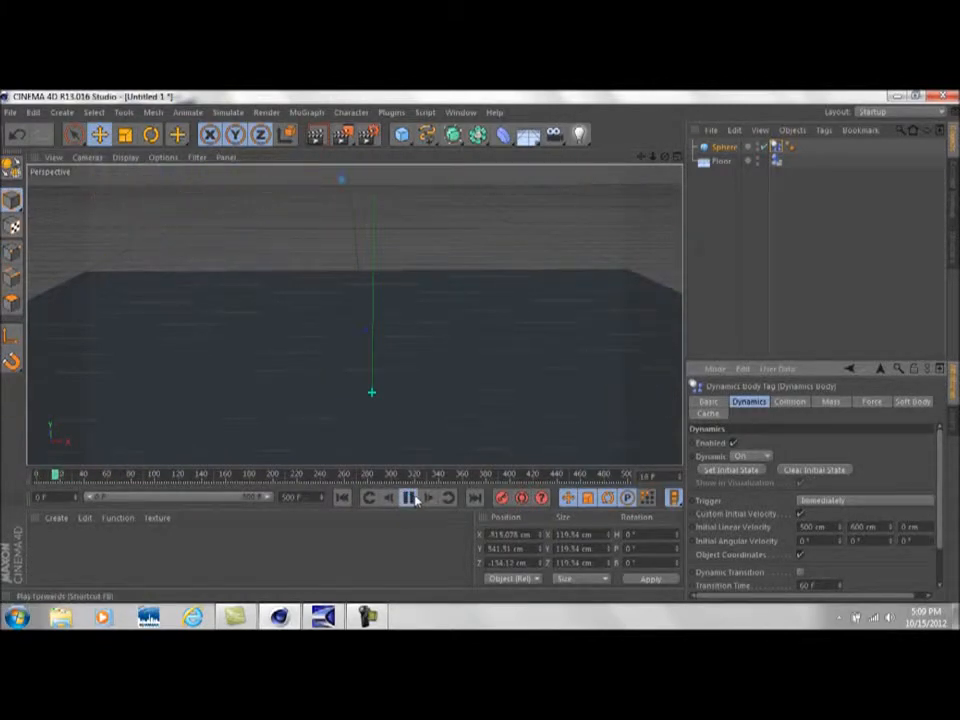
pyautogui.click(408, 498)
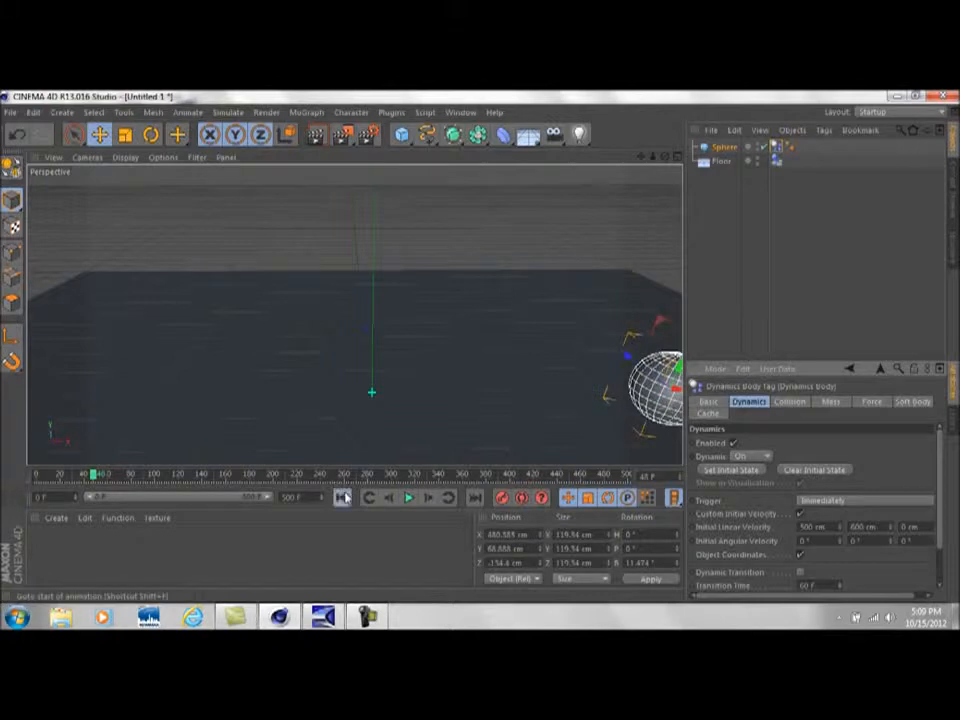
pyautogui.click(342, 498)
# Step: Set the second value of the sphere's initial angular velocity to 45° and play the simulation twice
pyautogui.moveTo(877, 542); pyautogui.dragTo(705, 563)
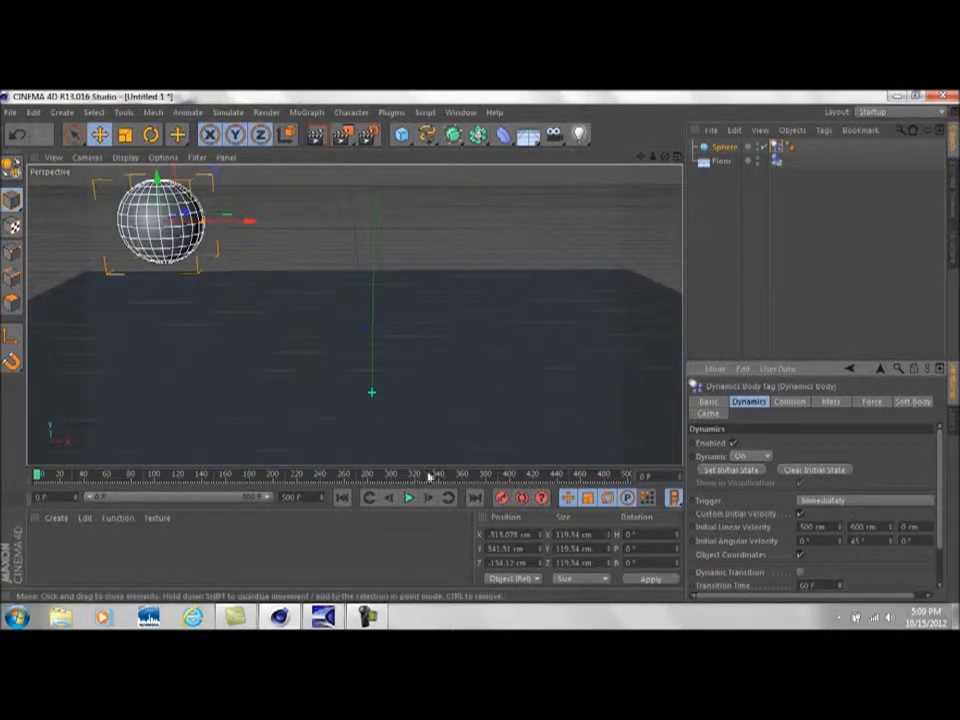
pyautogui.moveTo(643, 157); pyautogui.dragTo(632, 205)
pyautogui.click(408, 497)
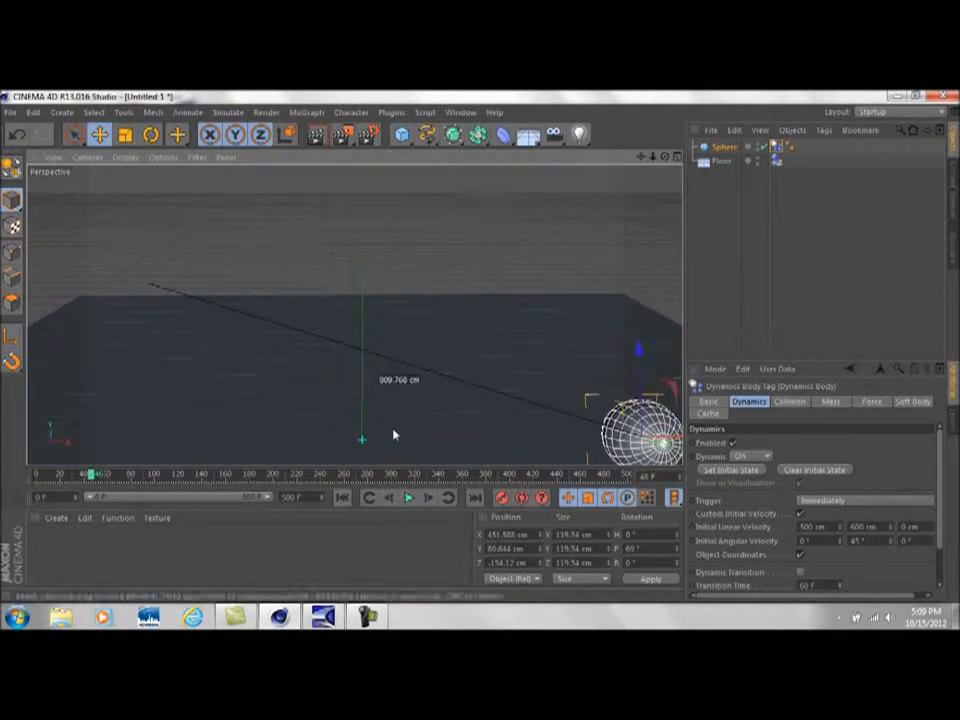
pyautogui.click(342, 497)
pyautogui.click(408, 497)
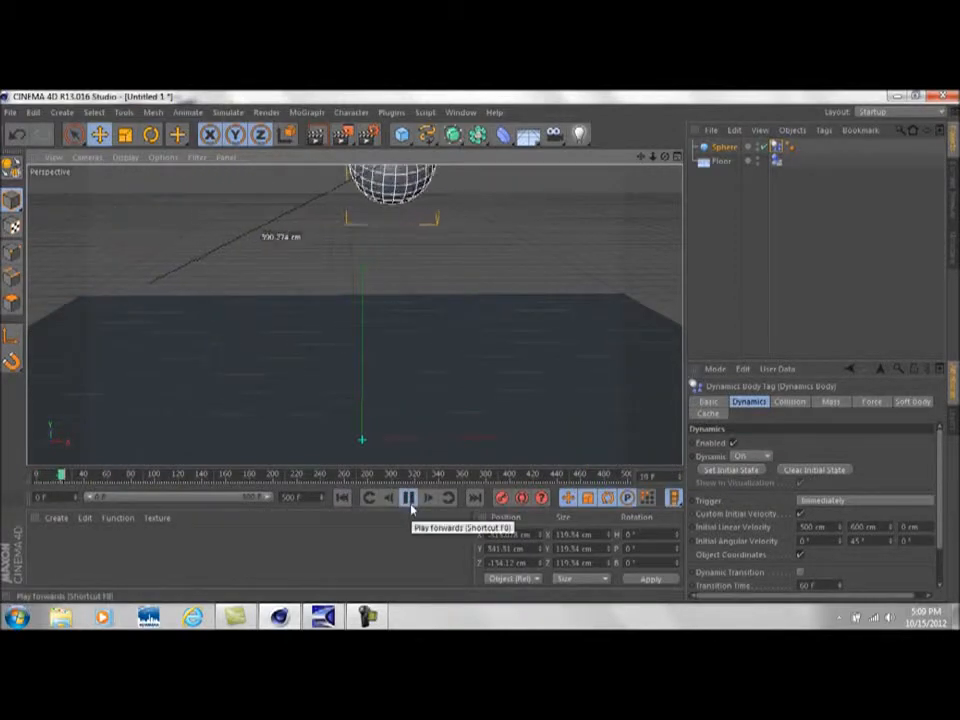
pyautogui.click(408, 497)
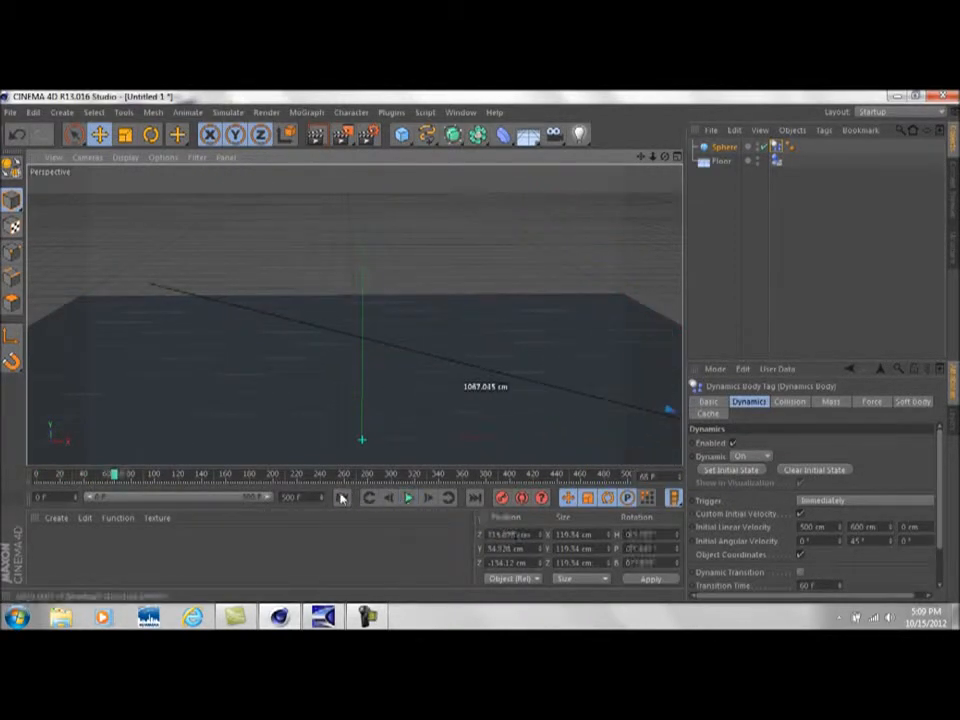
pyautogui.click(342, 497)
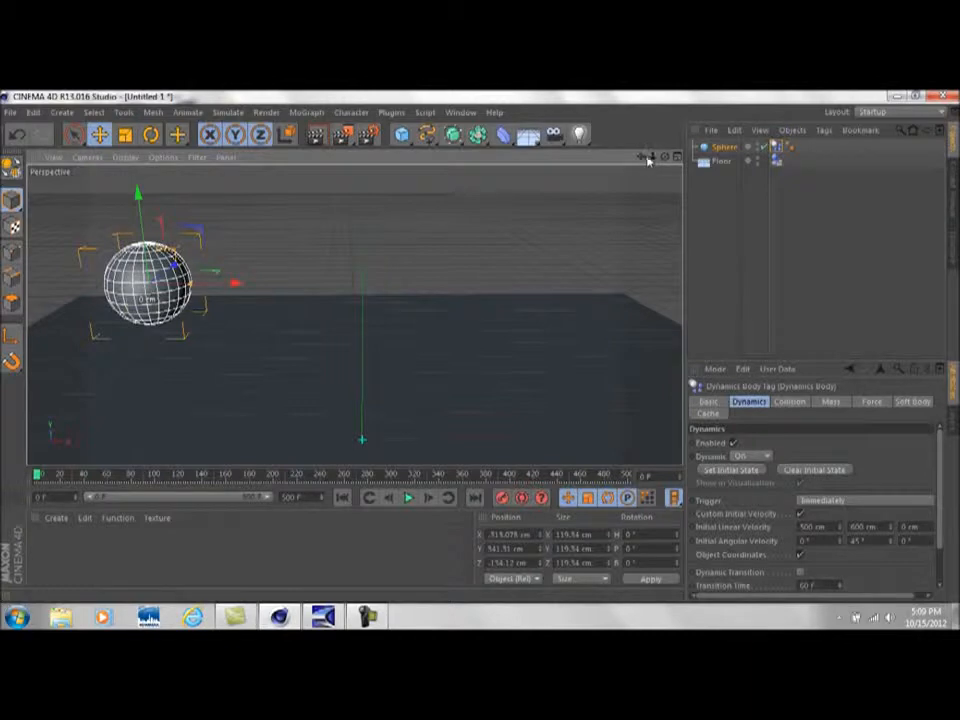
# Step: Set the sphere's Y initial linear velocity to 0 cm and the second initial angular velocity value to 720°
pyautogui.moveTo(651, 157); pyautogui.dragTo(655, 156)
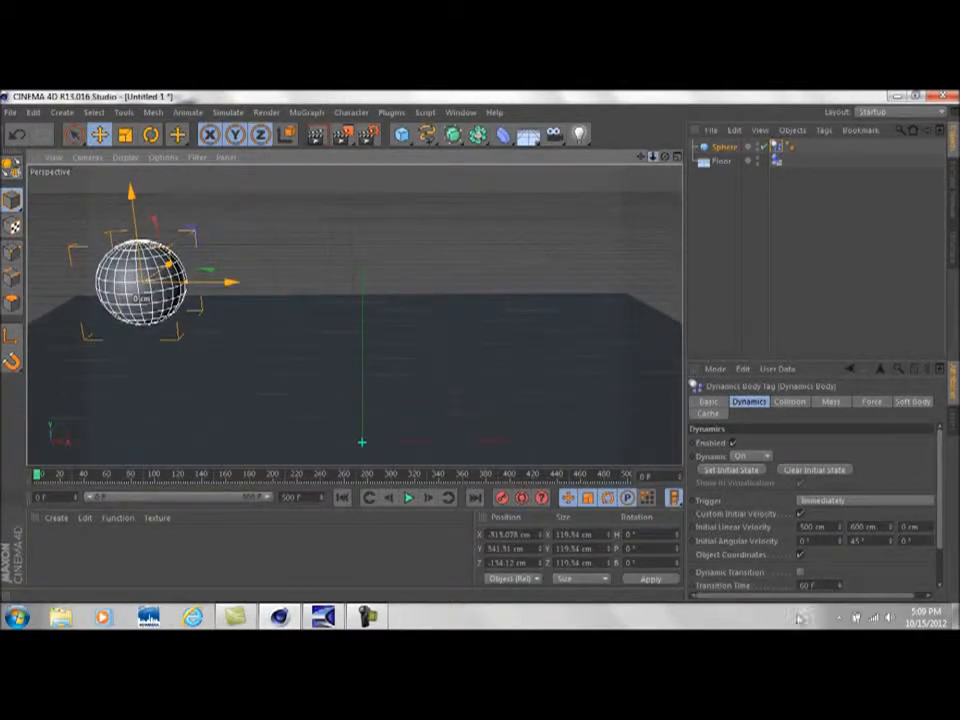
pyautogui.moveTo(652, 157); pyautogui.dragTo(630, 157)
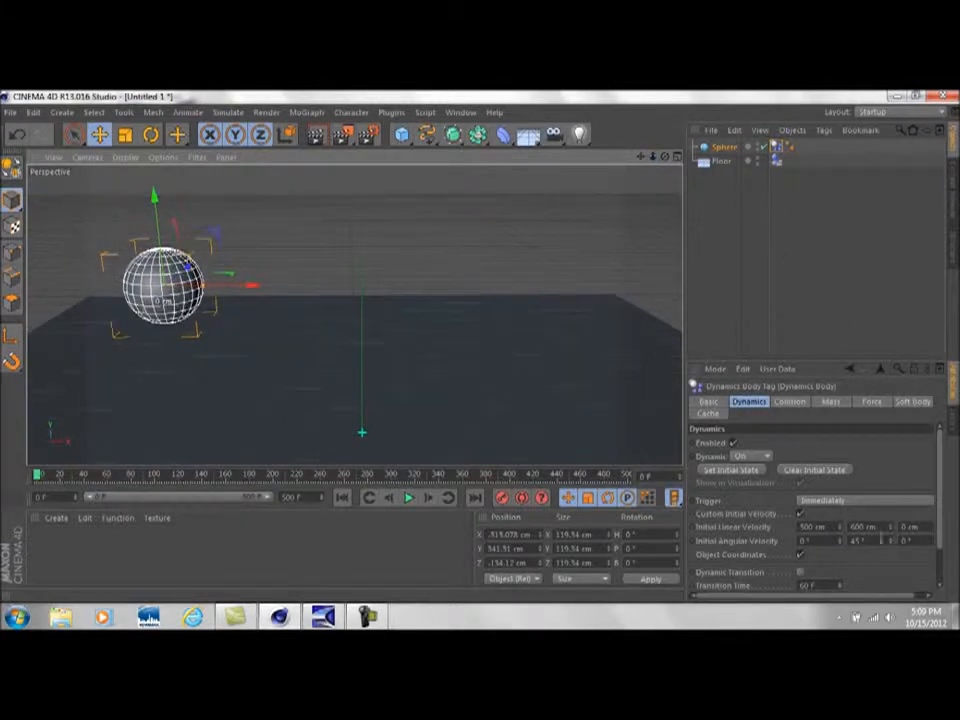
pyautogui.moveTo(878, 527); pyautogui.dragTo(763, 544)
pyautogui.write('8')
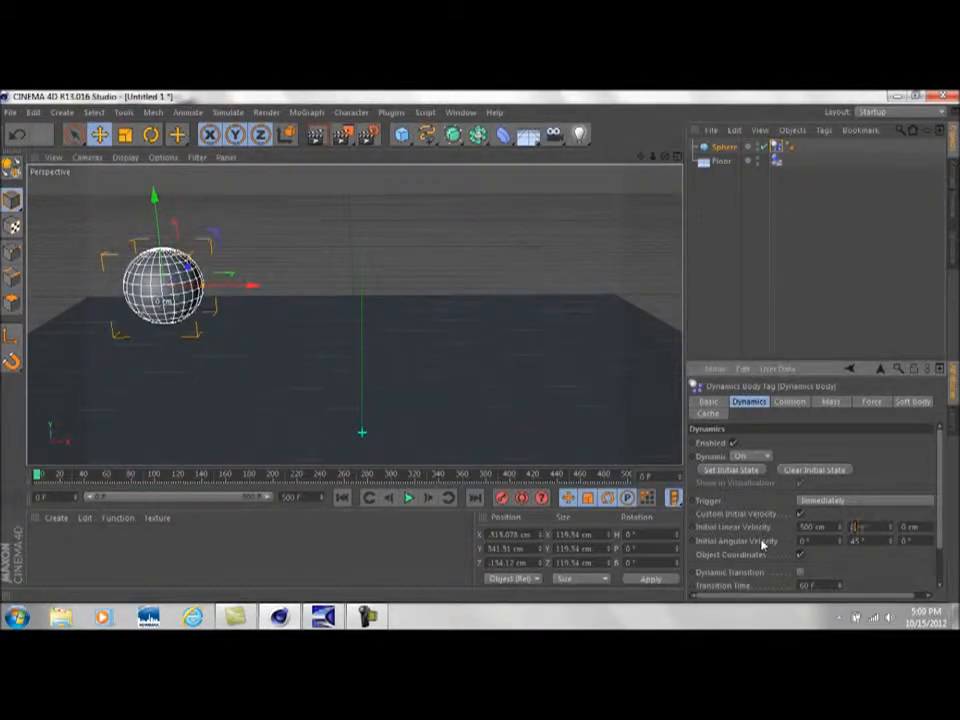
pyautogui.moveTo(873, 540); pyautogui.dragTo(742, 586)
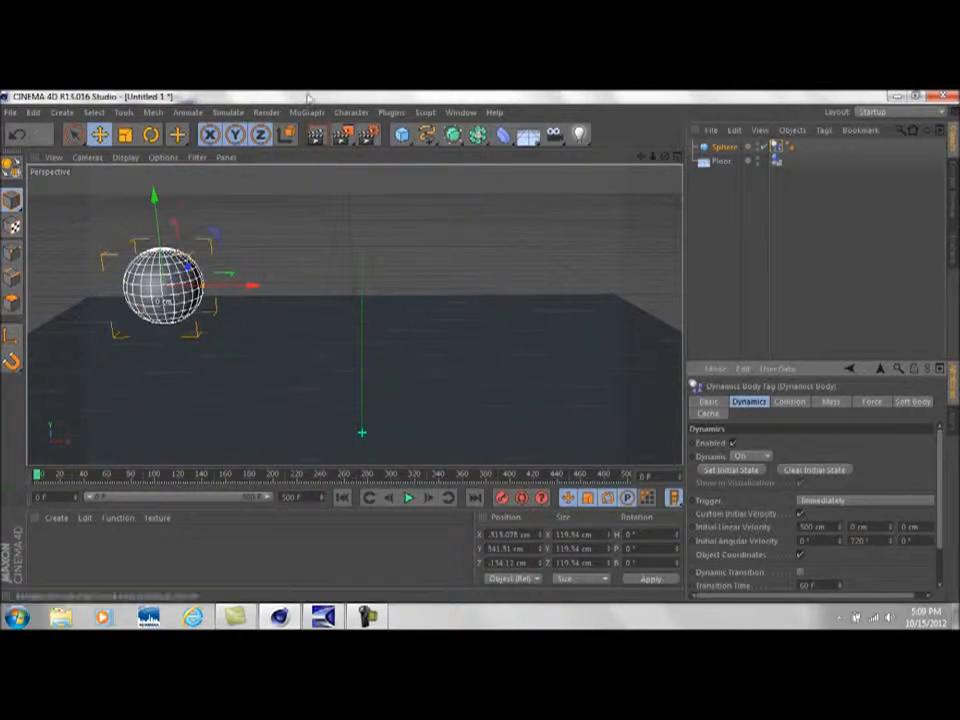
# Step: Play the simulation three times from the first frame to check the sphere's spin as it falls
pyautogui.click(409, 498)
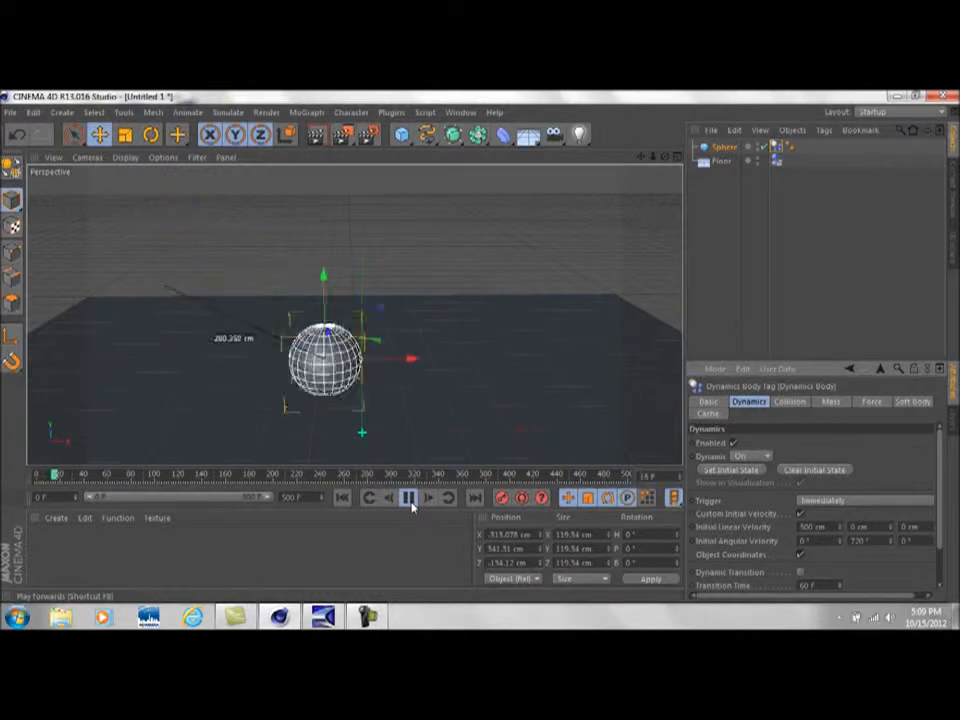
pyautogui.click(409, 498)
pyautogui.click(341, 497)
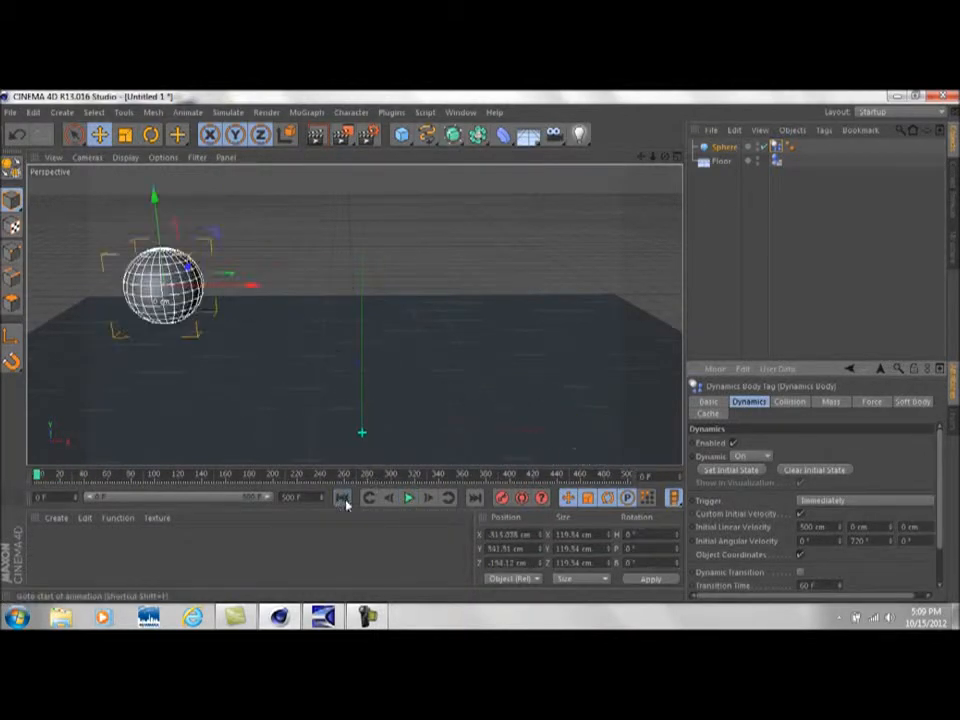
pyautogui.click(409, 498)
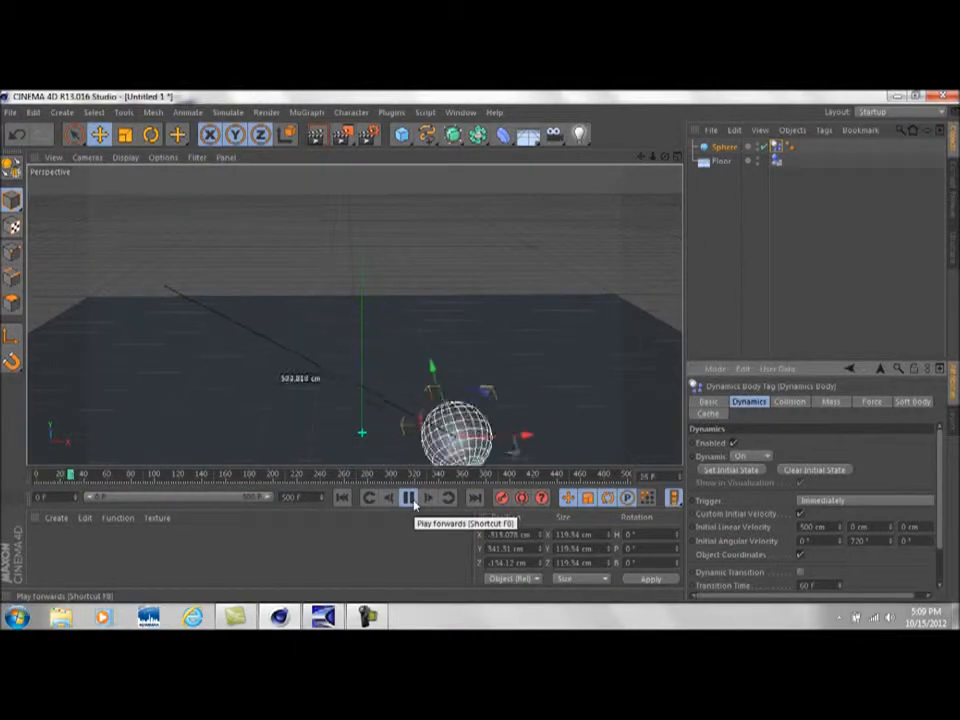
pyautogui.click(409, 498)
pyautogui.click(341, 497)
pyautogui.click(409, 498)
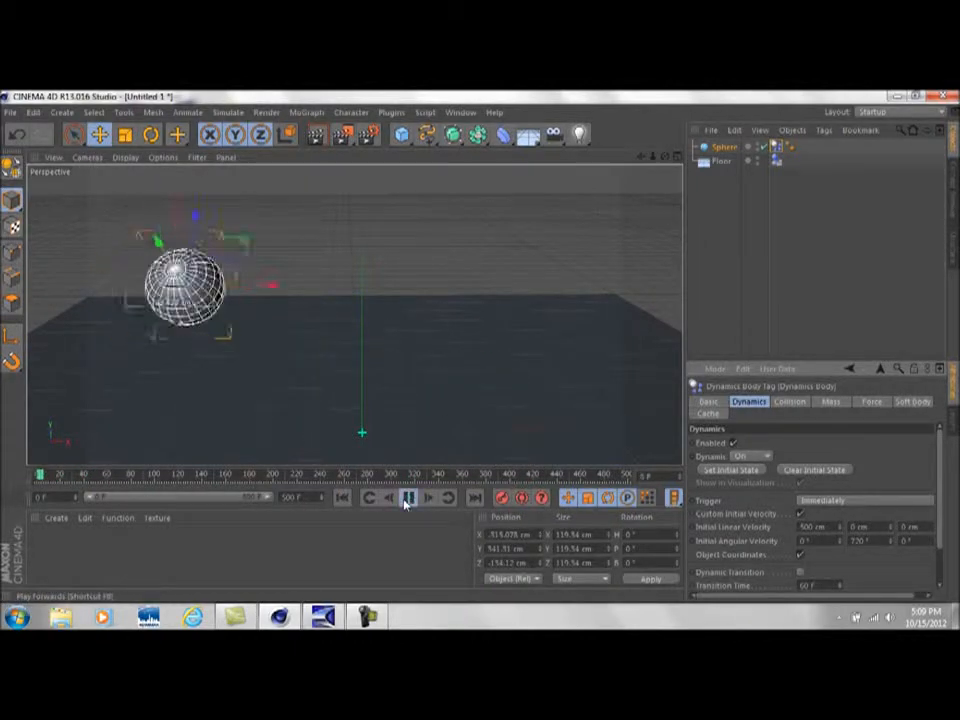
pyautogui.click(409, 498)
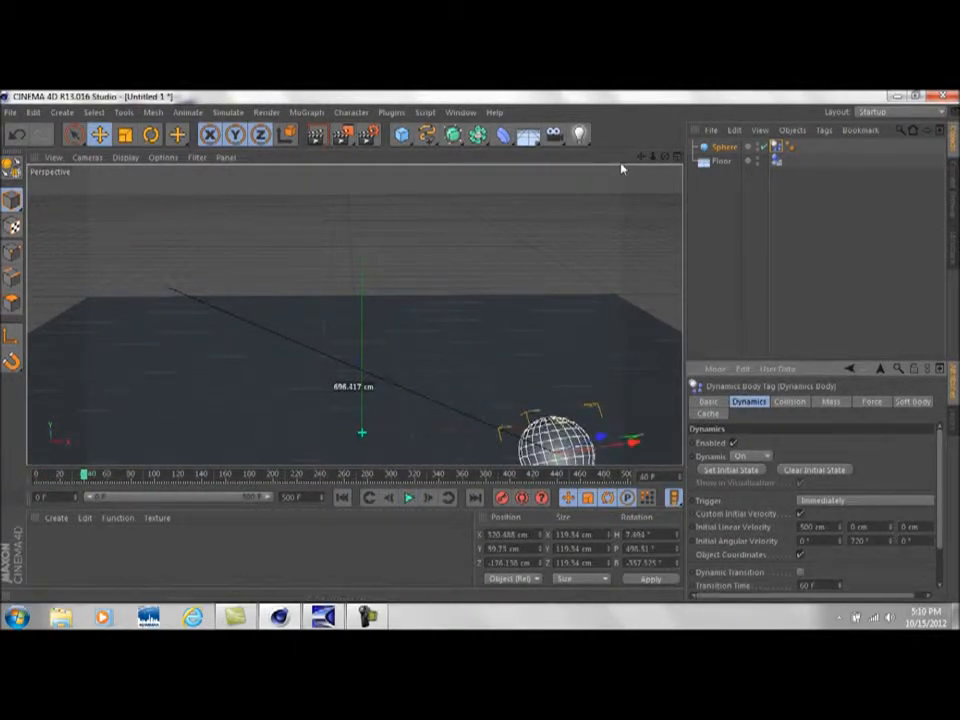
# Step: Reframe the perspective view so the landing area is visible, replay the throw twice, and rewind to frame 0
pyautogui.moveTo(641, 157); pyautogui.dragTo(653, 139)
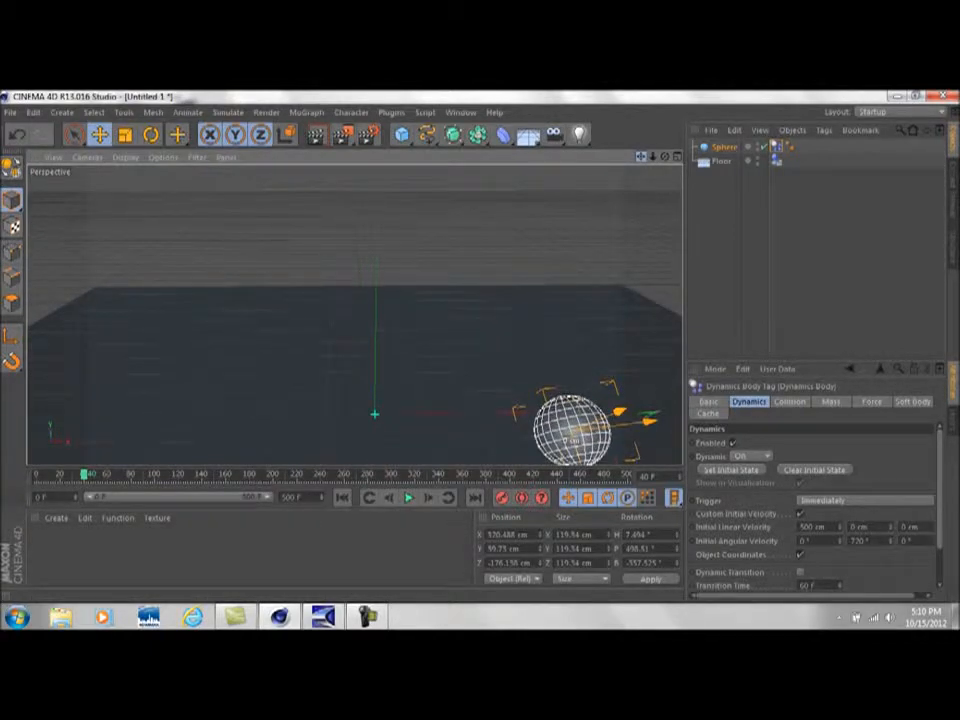
pyautogui.moveTo(641, 157); pyautogui.dragTo(643, 160)
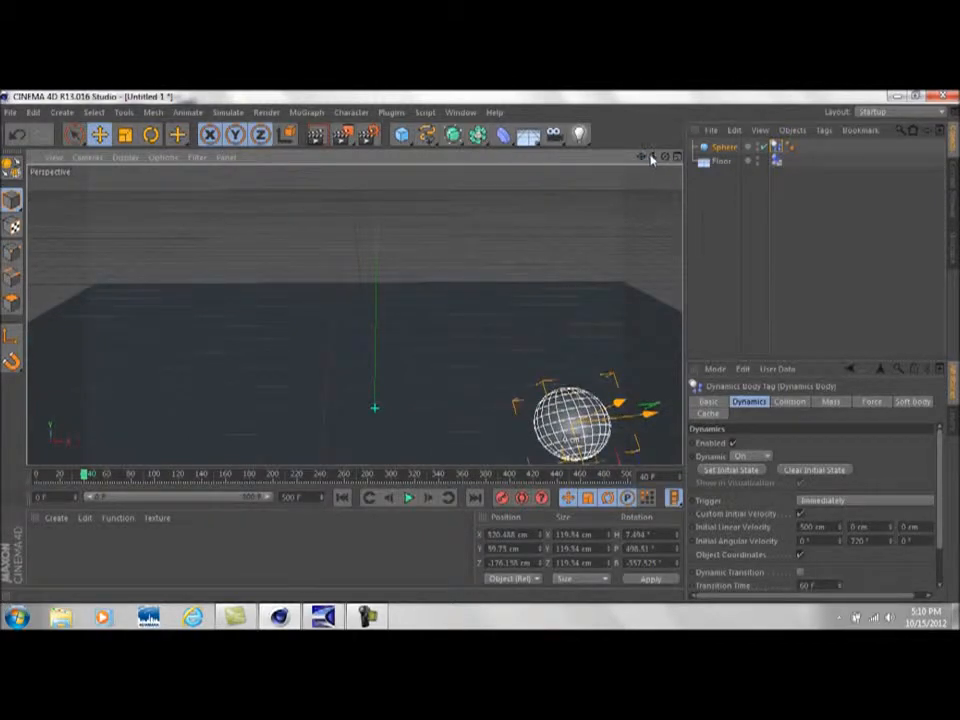
pyautogui.click(345, 497)
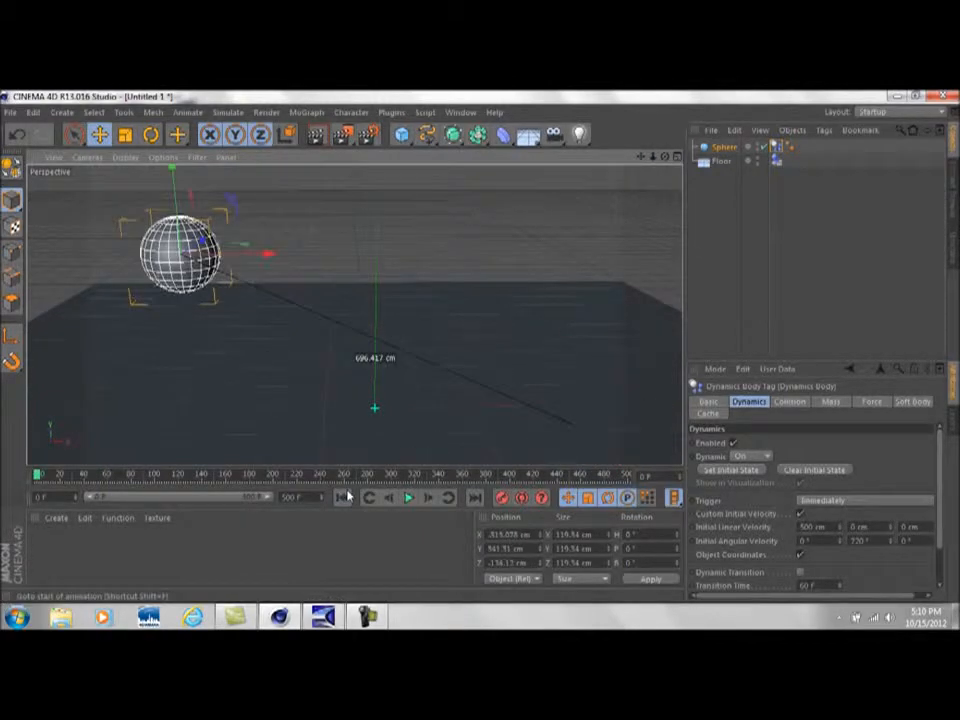
pyautogui.click(408, 497)
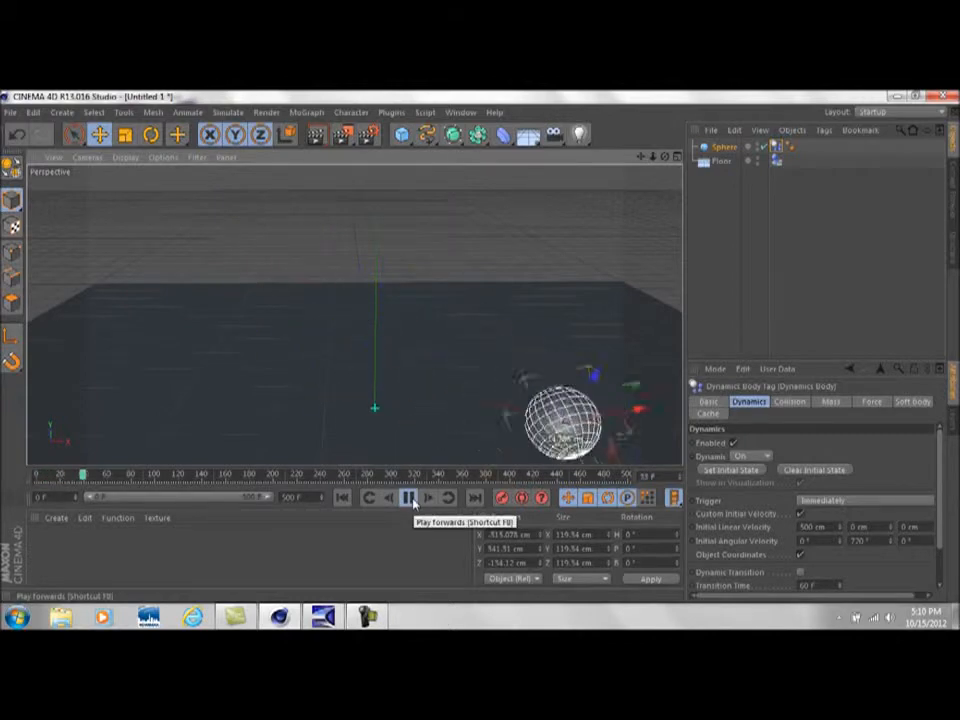
pyautogui.click(345, 497)
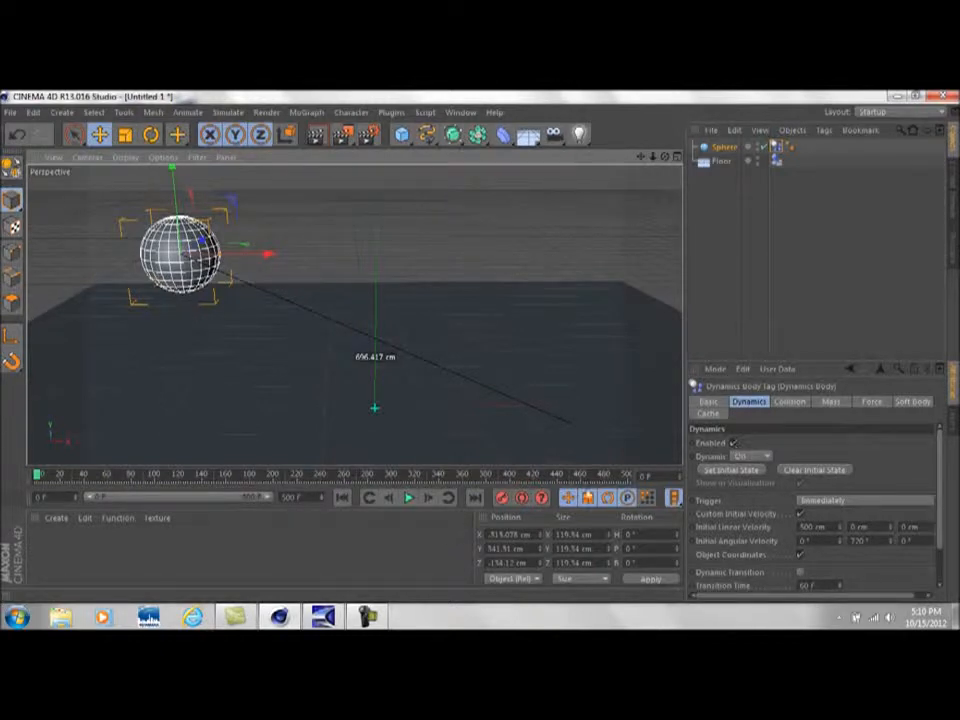
pyautogui.click(409, 500)
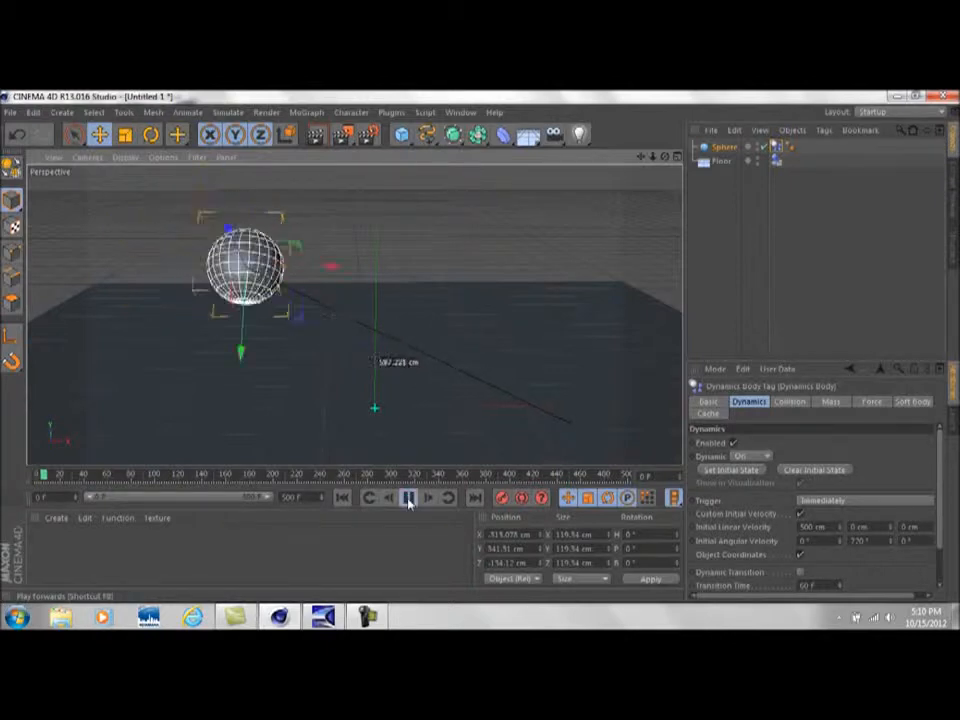
pyautogui.click(340, 500)
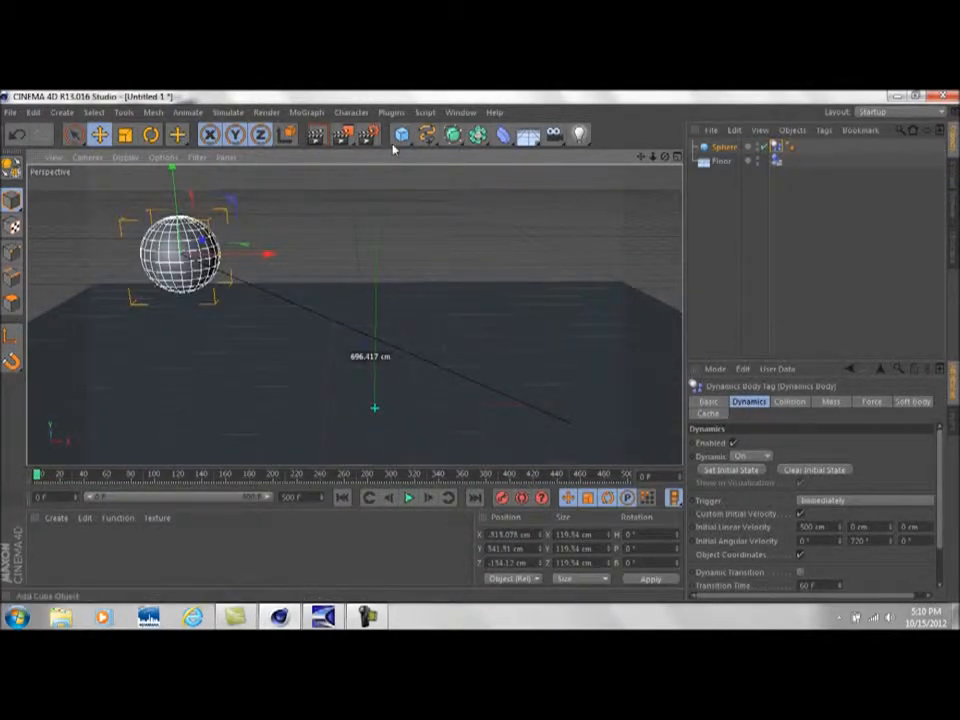
# Step: Turn off Enabled on the sphere's Dynamics Body tag, keyframe it at frame 0, and test-play the animation
pyautogui.click(734, 444)
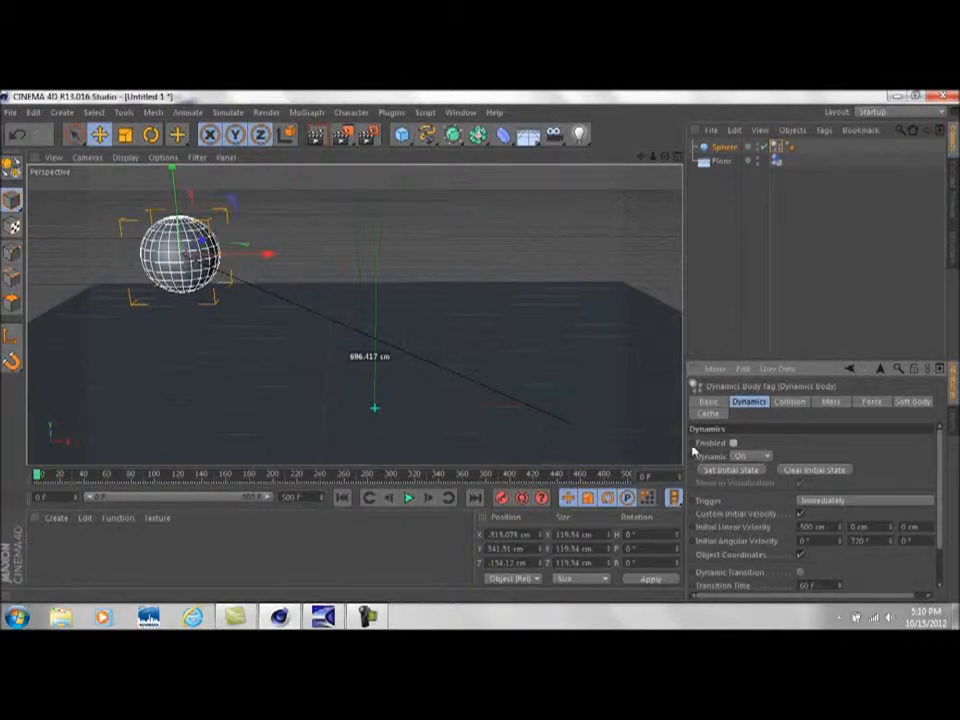
pyautogui.keyDown('ctrl'); pyautogui.click(692, 445); pyautogui.keyUp('ctrl')
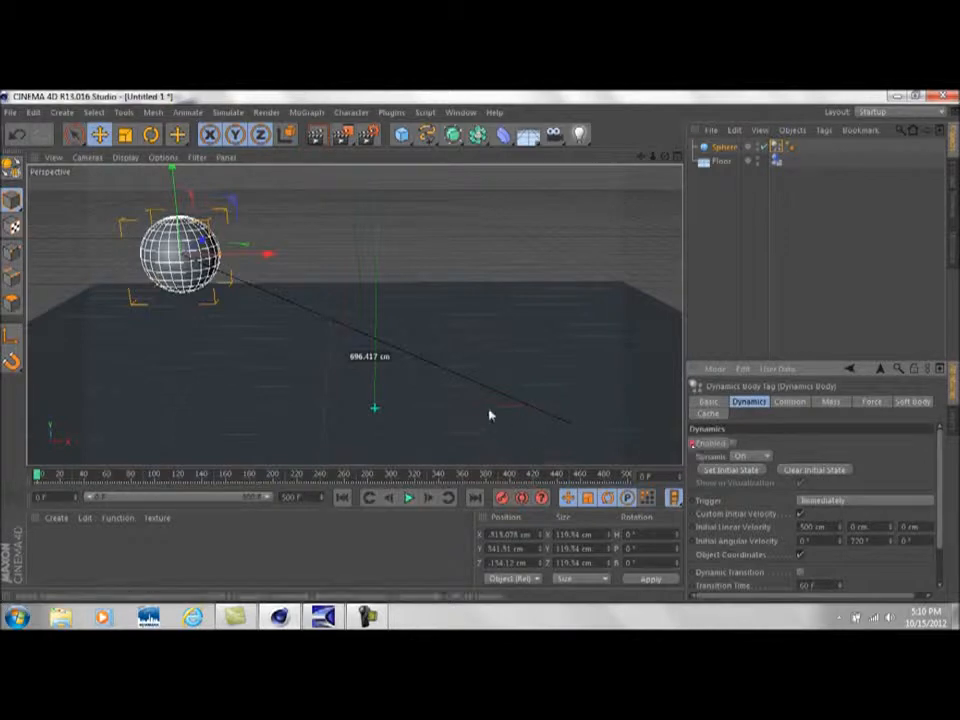
pyautogui.click(408, 498)
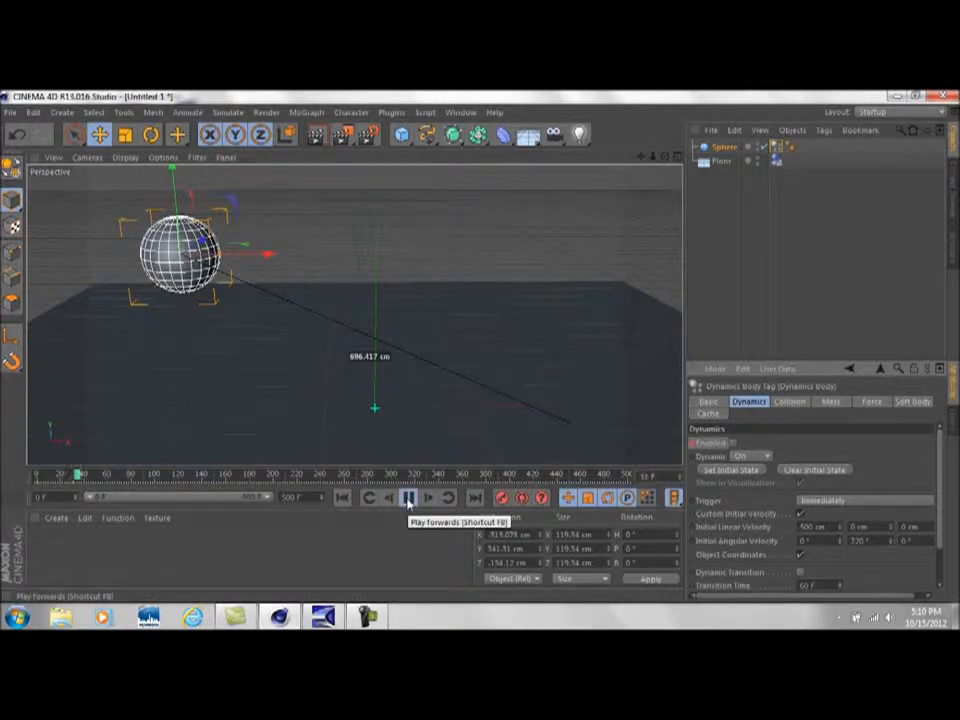
pyautogui.click(408, 498)
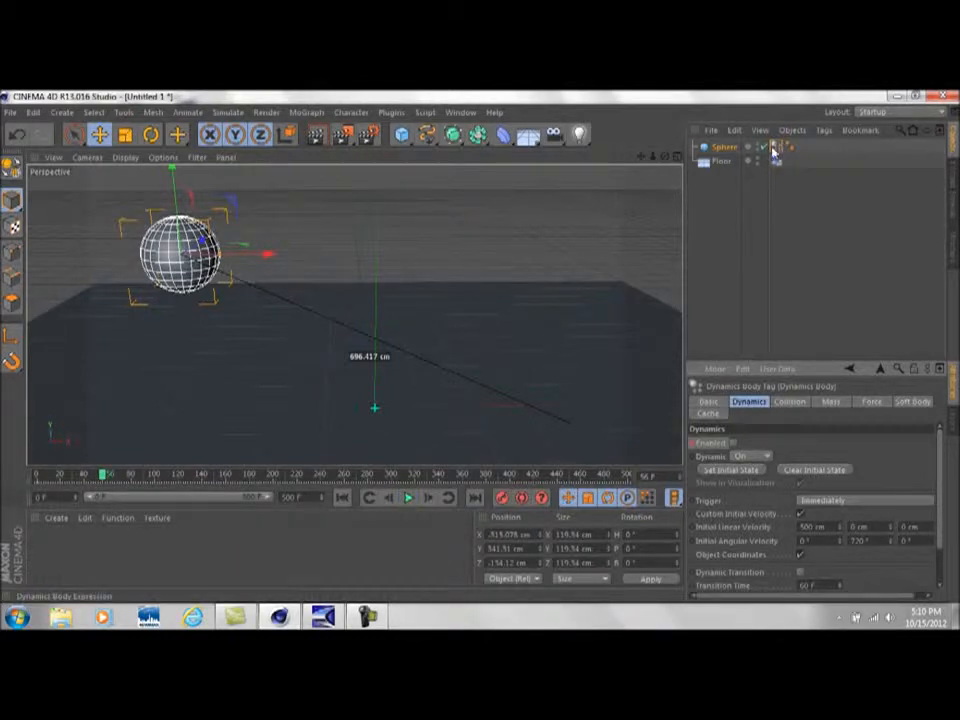
# Step: Advance the animation to frame 159 and keyframe the tag's Enabled option as off there
pyautogui.click(408, 498)
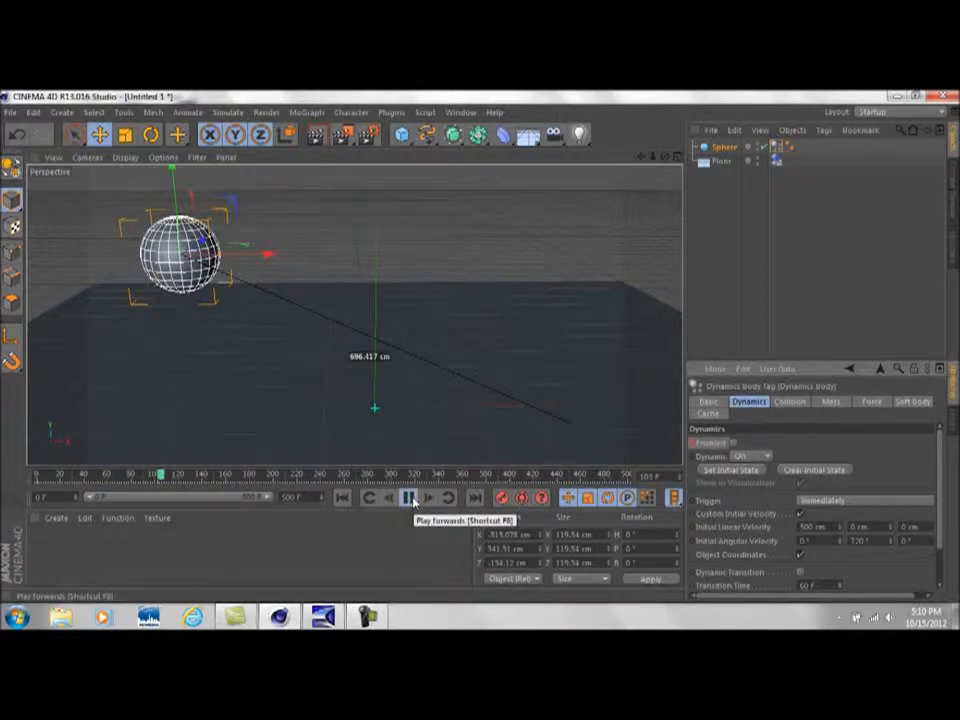
pyautogui.click(411, 499)
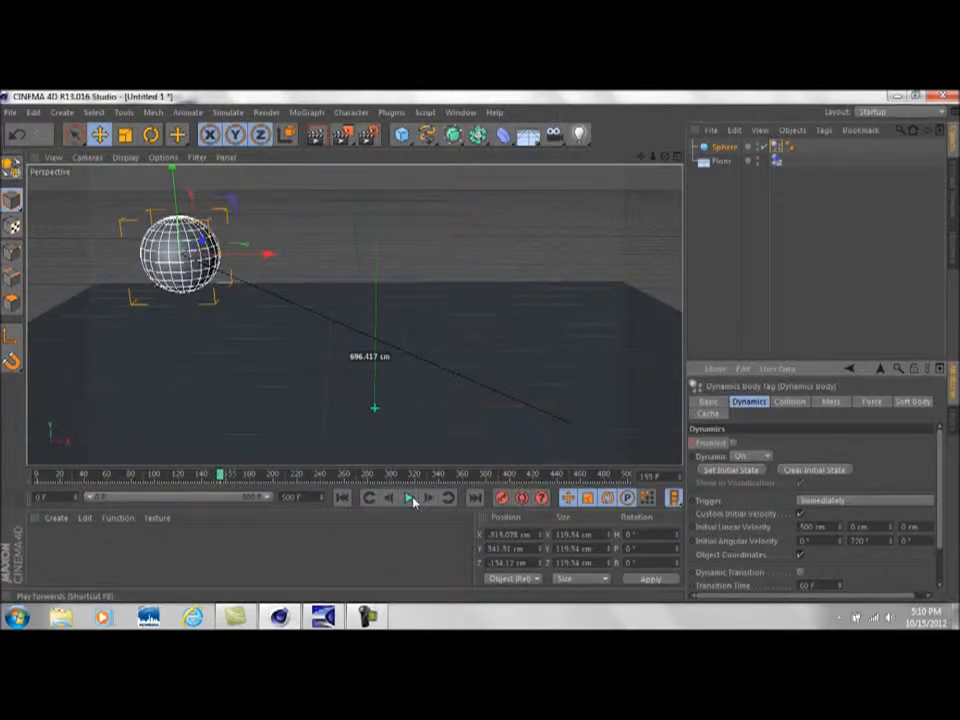
pyautogui.click(428, 499)
pyautogui.click(428, 499)
pyautogui.click(428, 499)
pyautogui.click(390, 498)
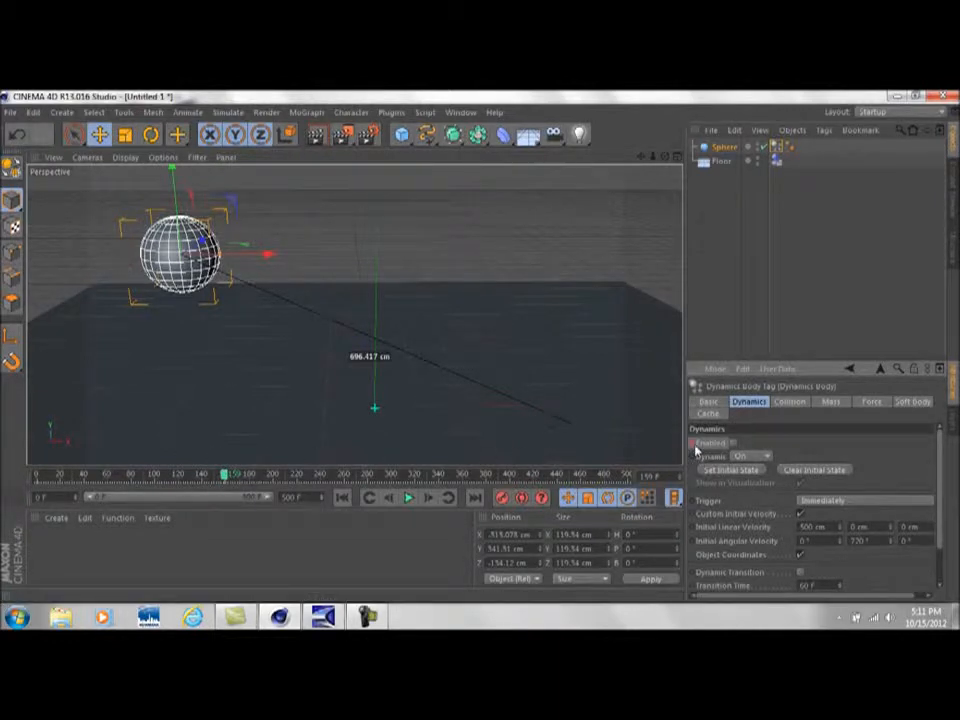
# Step: Replay from the first frame, stop at frame 160, and keyframe the tag's Enabled option as on there
pyautogui.click(342, 498)
pyautogui.click(408, 497)
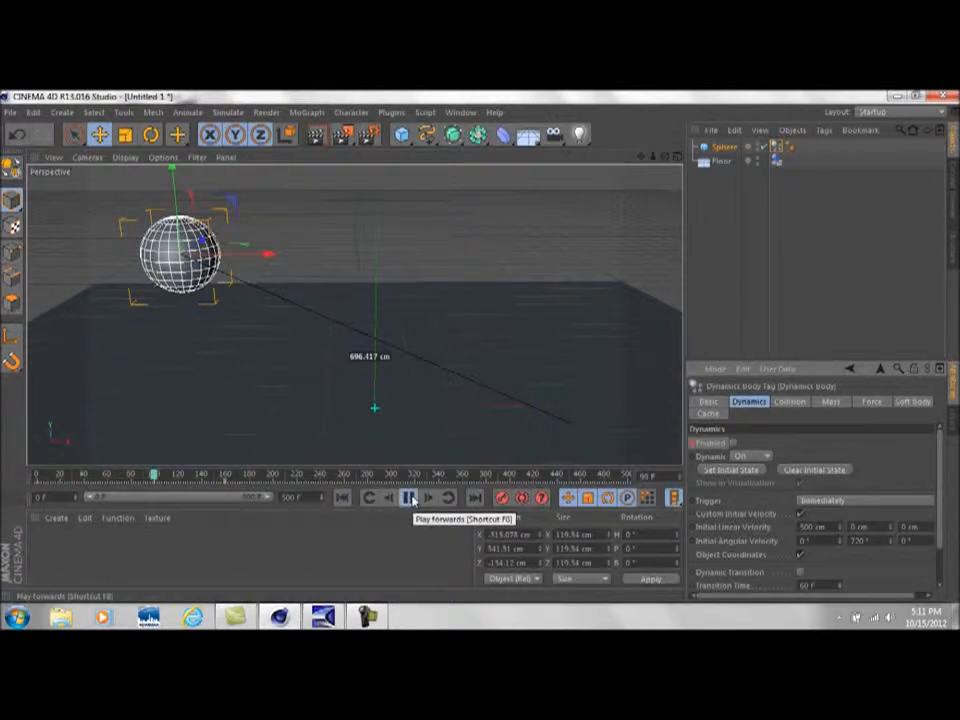
pyautogui.click(410, 498)
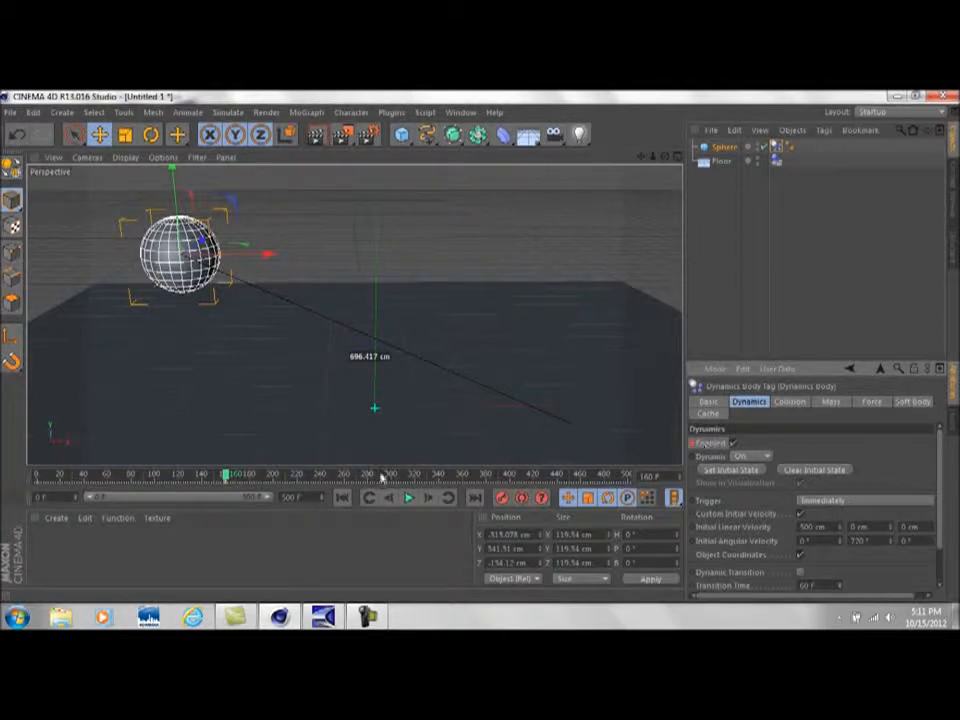
# Step: Play the keyframed animation from the first frame with the sphere deselected, then rewind to the start
pyautogui.click(341, 497)
pyautogui.click(412, 498)
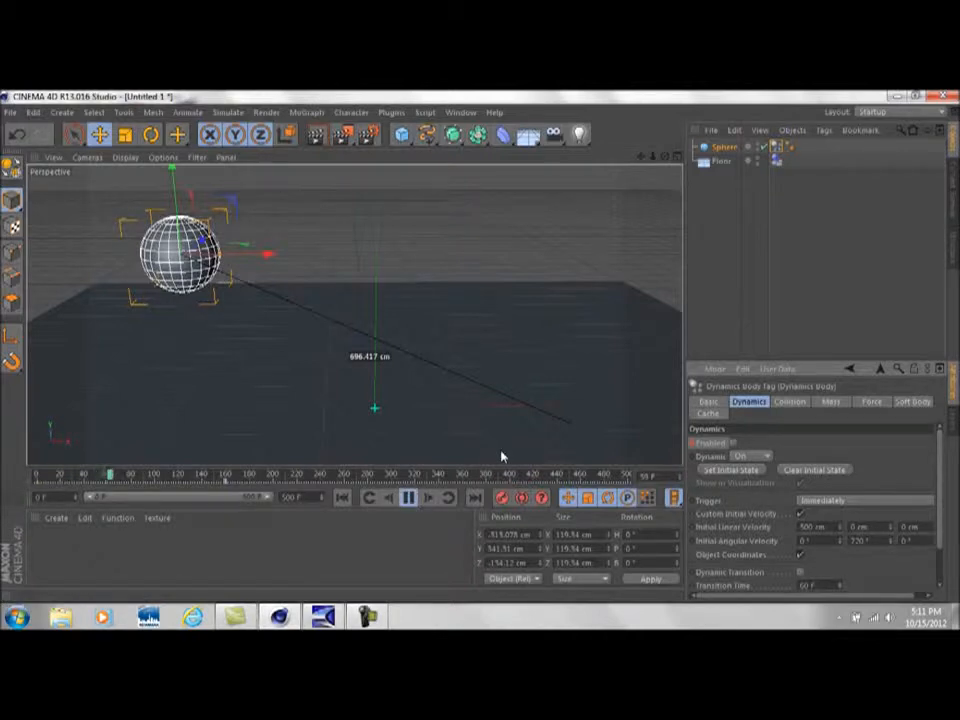
pyautogui.click(746, 301)
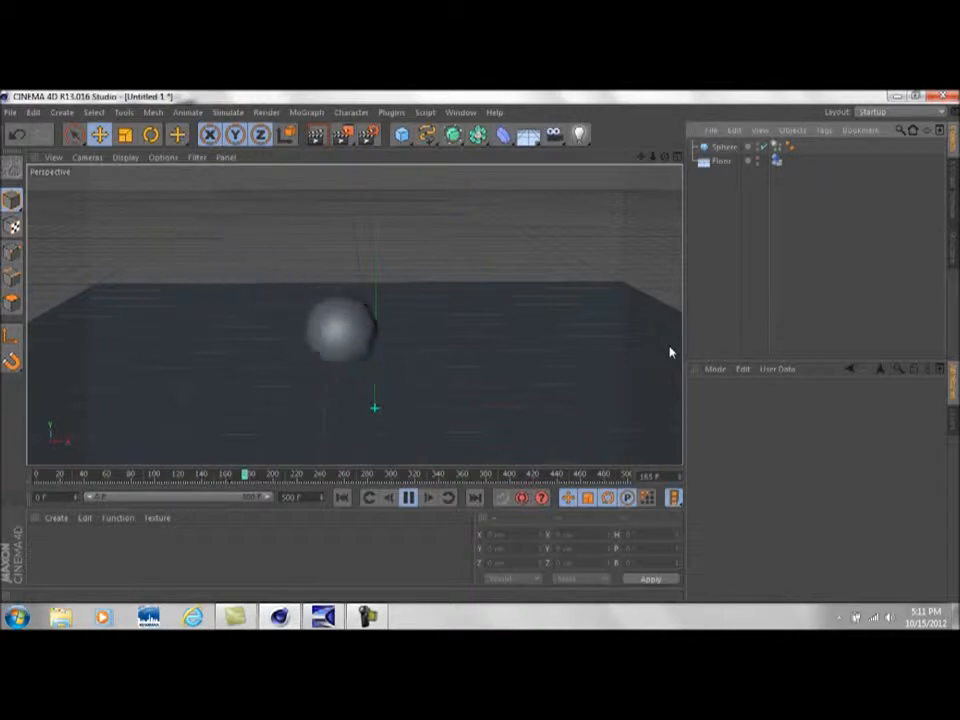
pyautogui.click(408, 497)
pyautogui.click(342, 497)
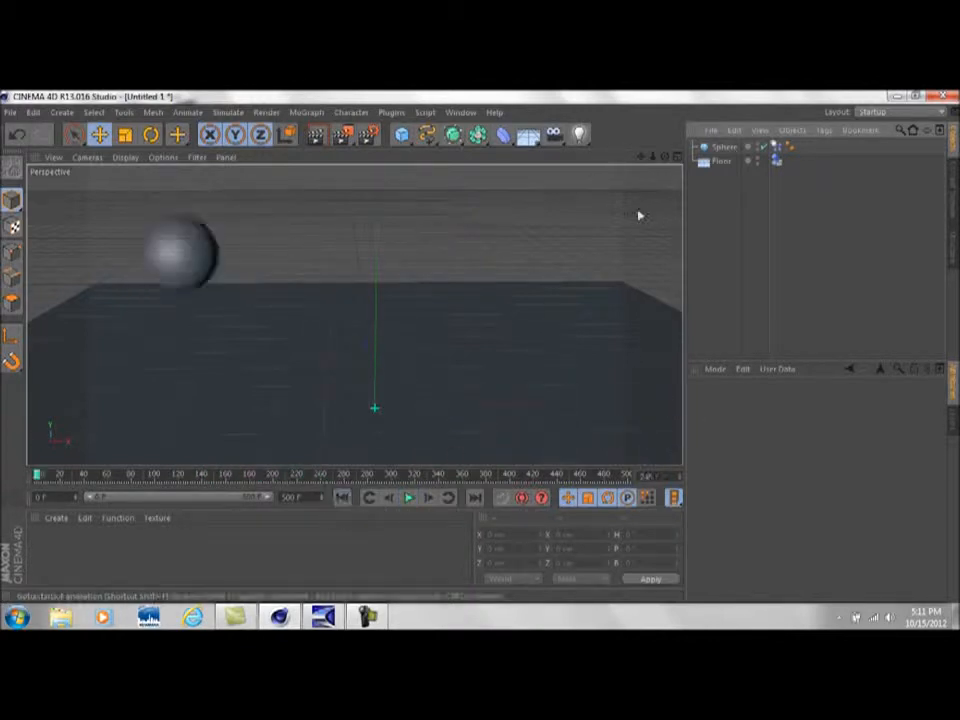
# Step: Reselect the sphere and its Dynamics Body tag, and play the delayed throw twice from the first frame, rewinding each time
pyautogui.click(728, 150)
pyautogui.click(408, 497)
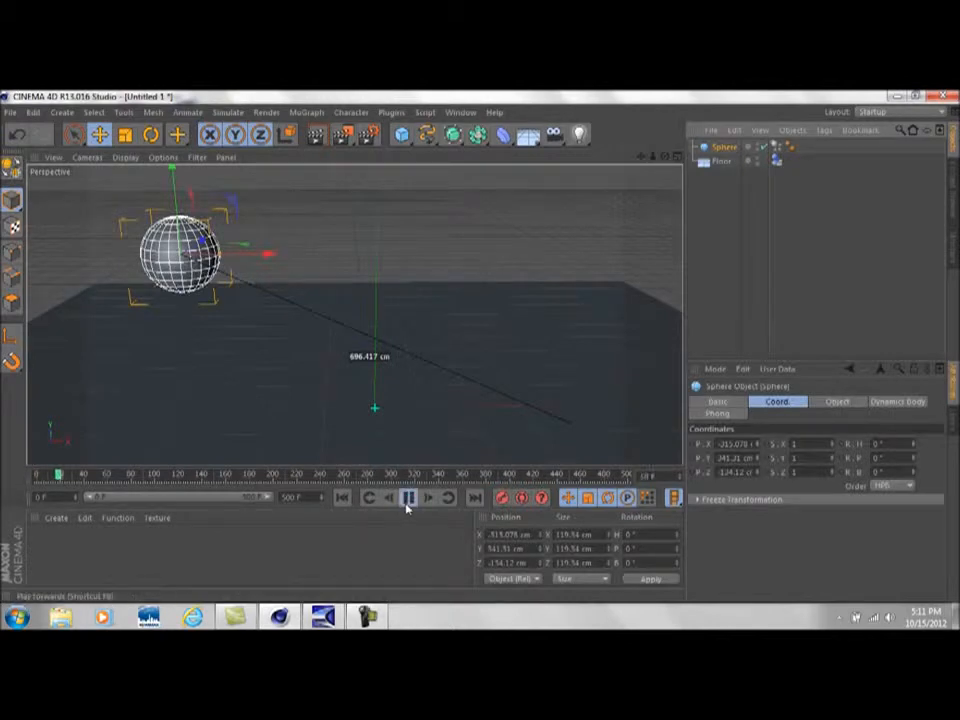
pyautogui.click(776, 147)
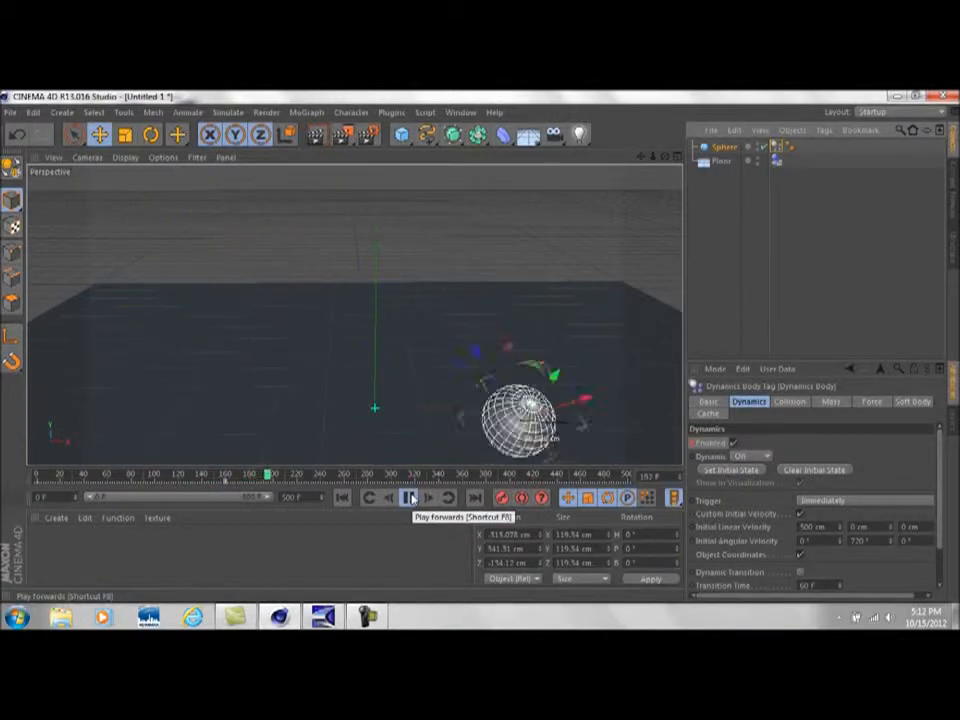
pyautogui.click(409, 498)
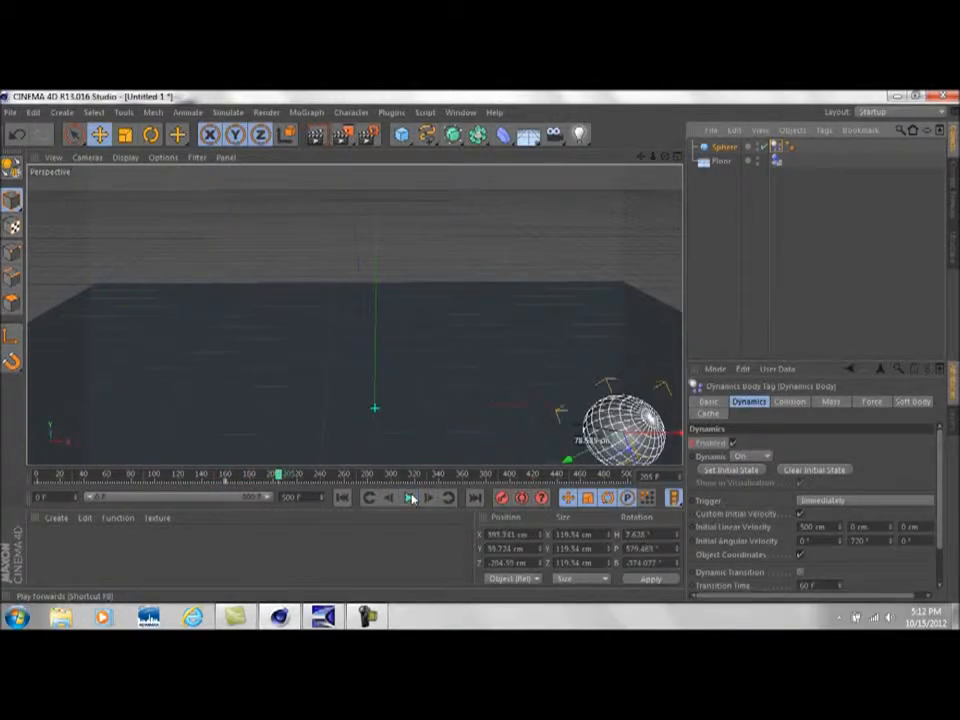
pyautogui.click(341, 498)
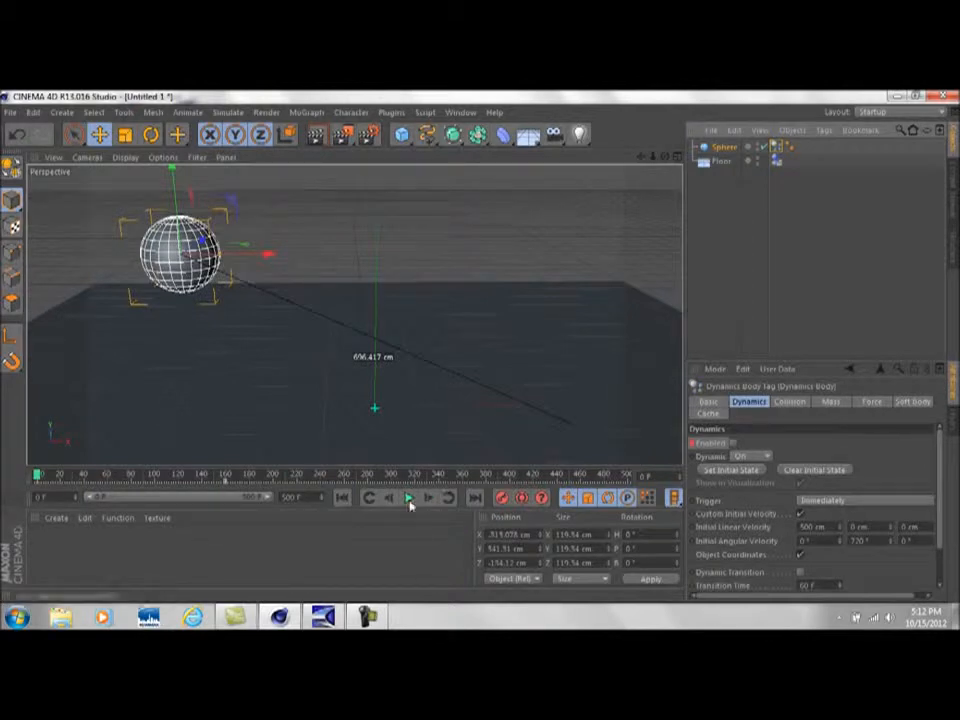
pyautogui.click(409, 503)
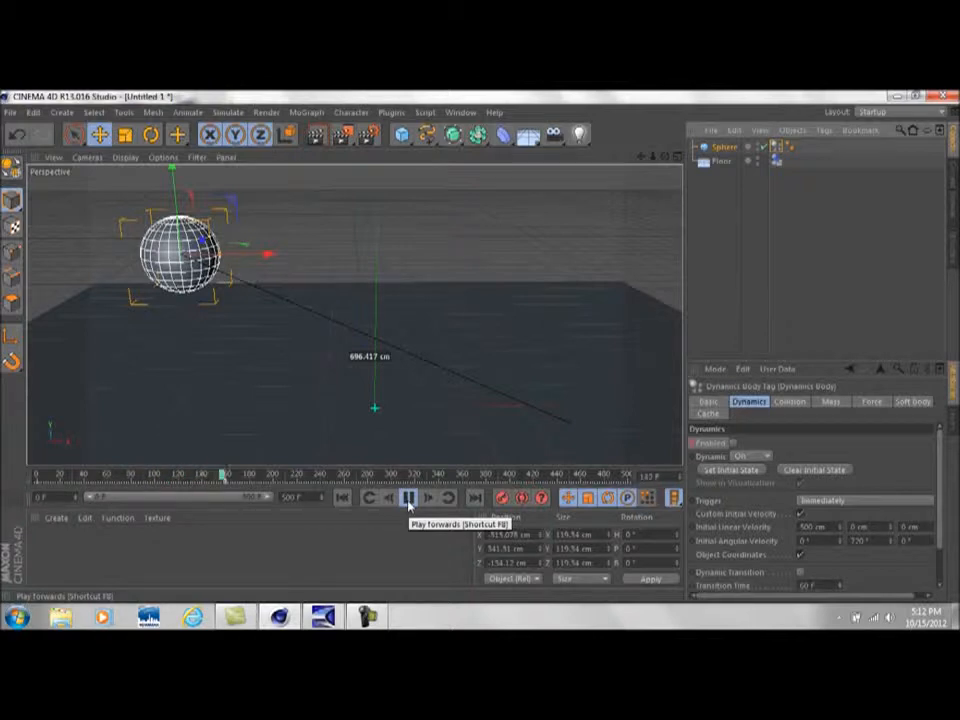
pyautogui.click(409, 500)
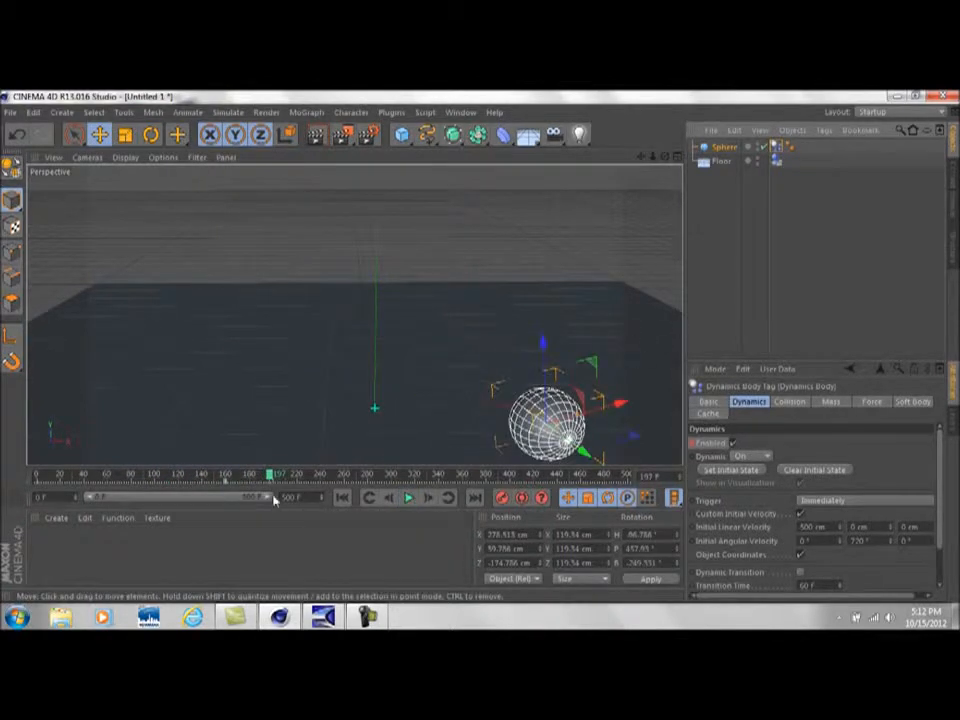
pyautogui.click(341, 497)
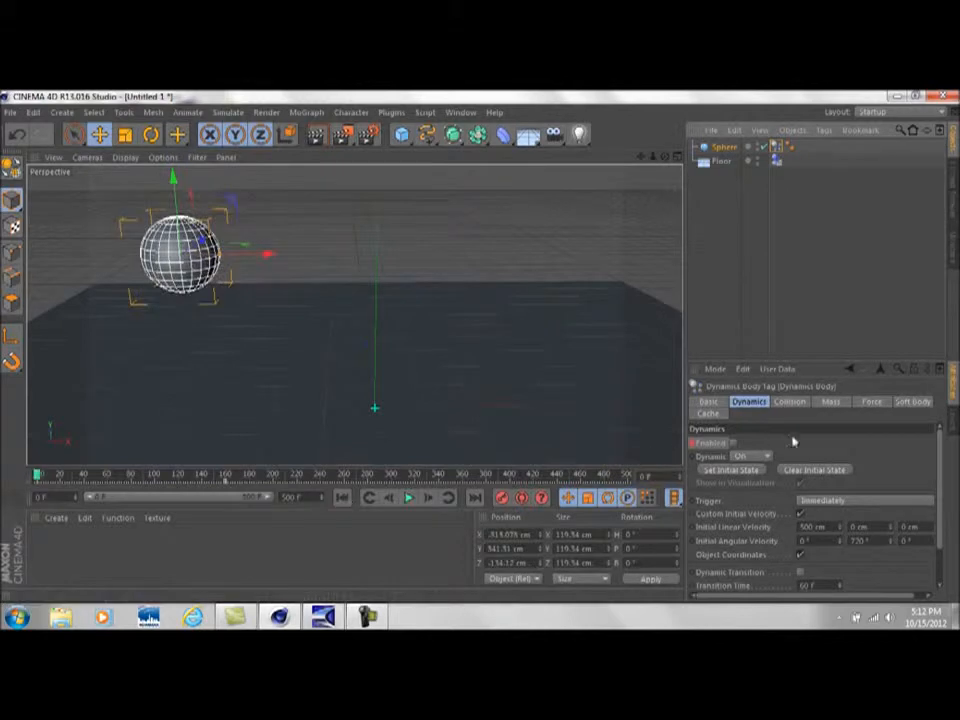
# Step: In the collision settings of the sphere's Dynamics Body tag, set Bounce to 0% and Friction to 1000%
pyautogui.moveTo(942, 481); pyautogui.dragTo(948, 532)
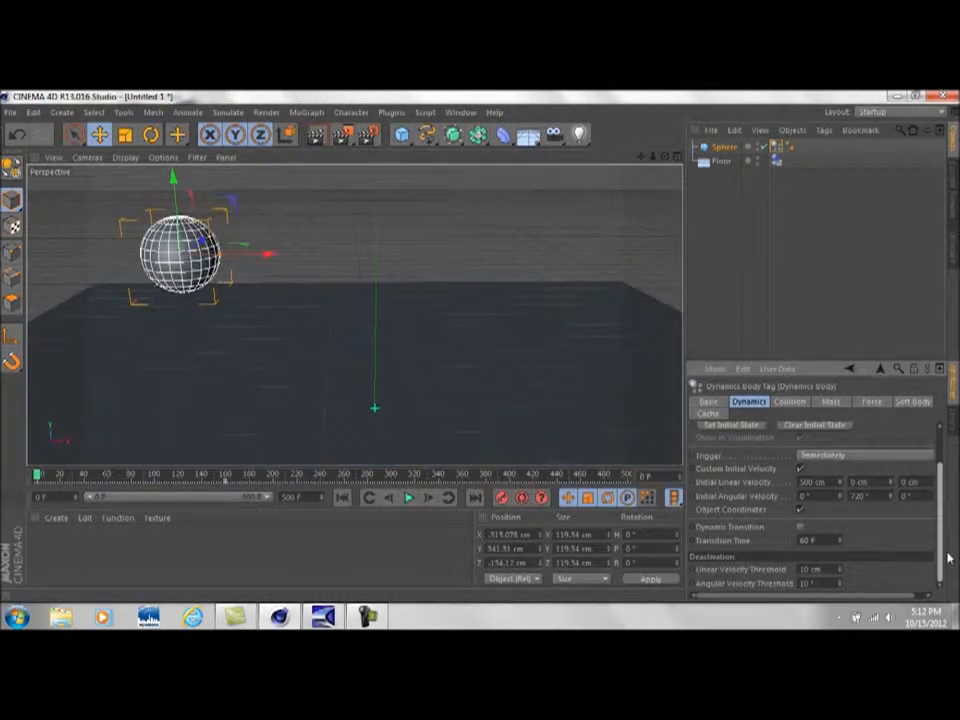
pyautogui.click(789, 401)
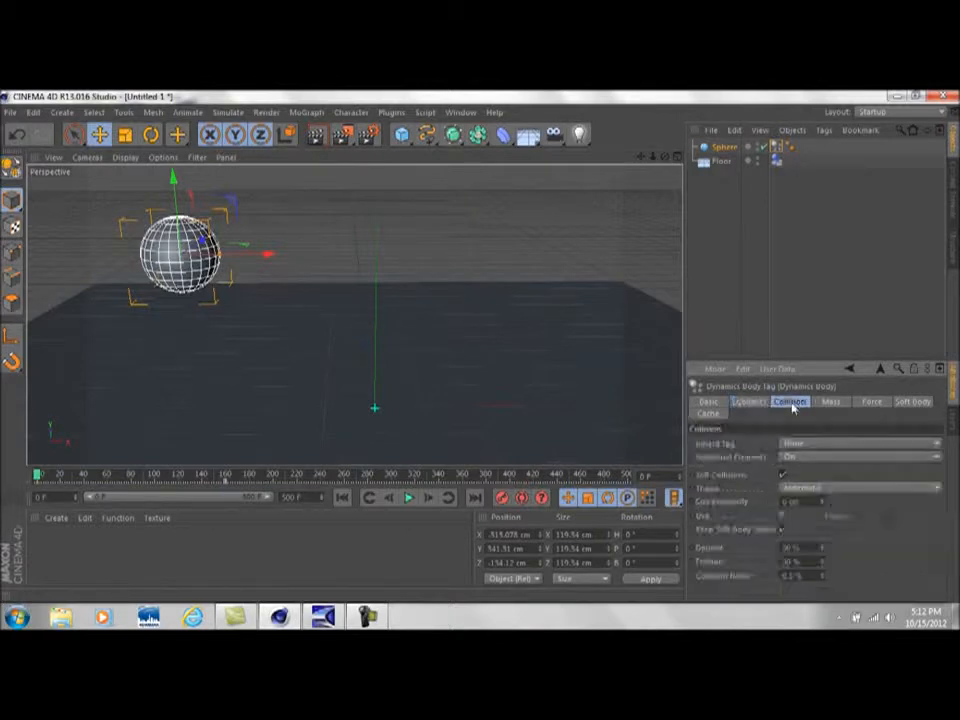
pyautogui.click(810, 549)
pyautogui.click(802, 562)
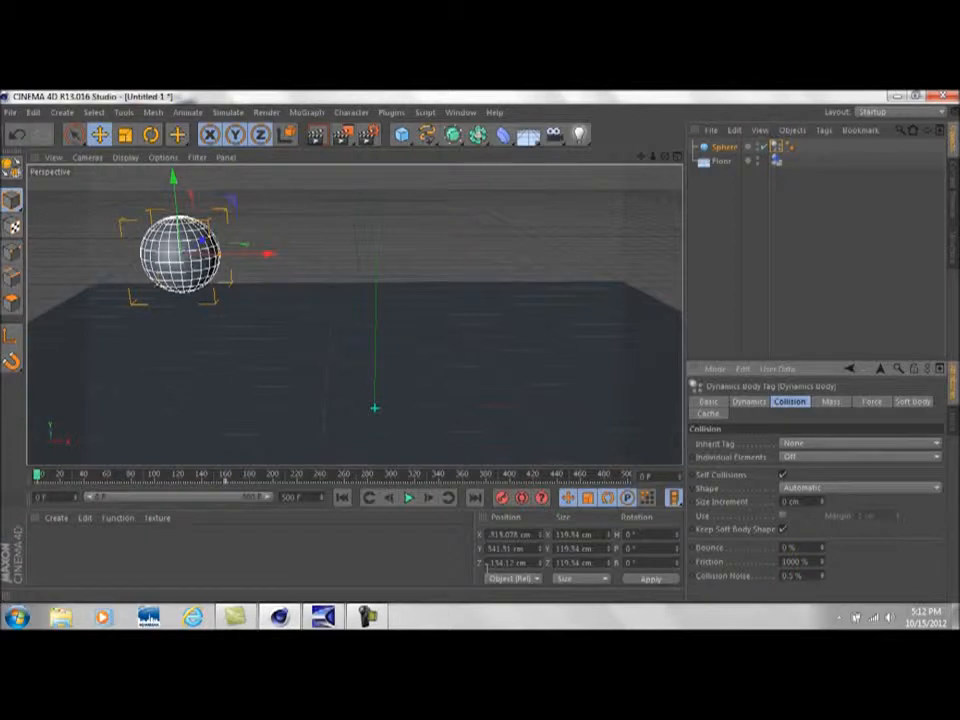
# Step: Play the delayed throw repeatedly from the first frame to check the sphere's landing, and rewind to the start
pyautogui.click(408, 499)
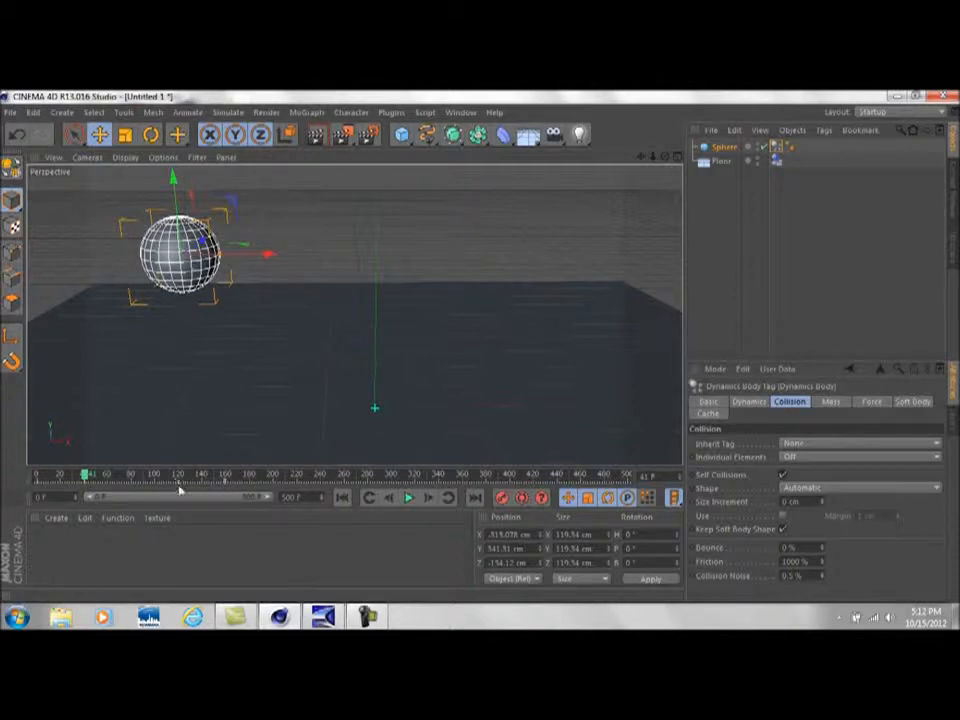
pyautogui.click(342, 497)
pyautogui.click(408, 499)
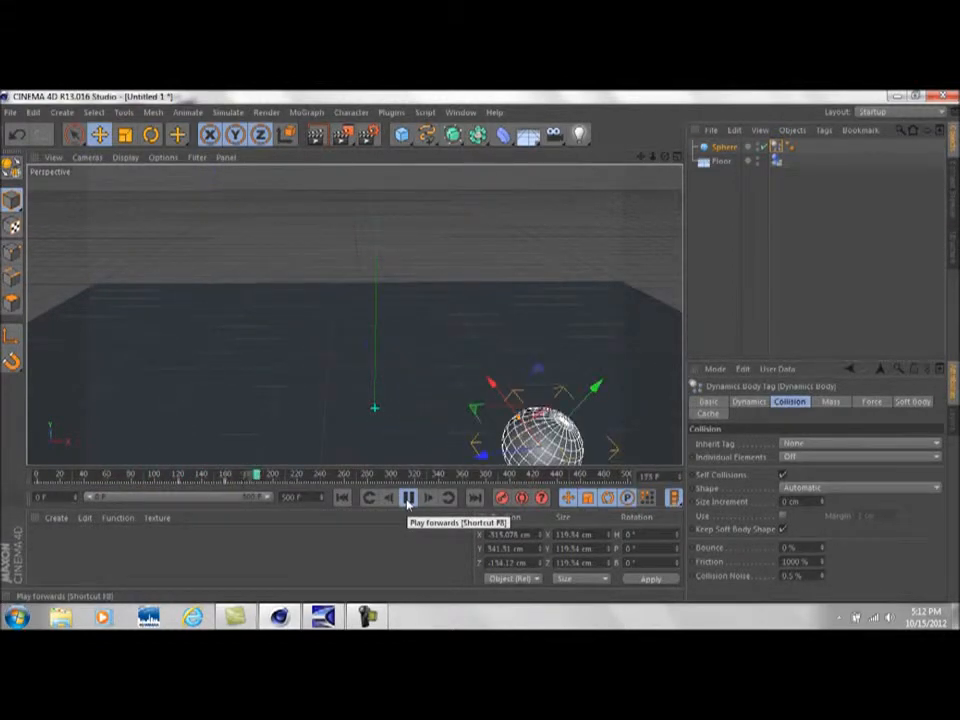
pyautogui.click(407, 499)
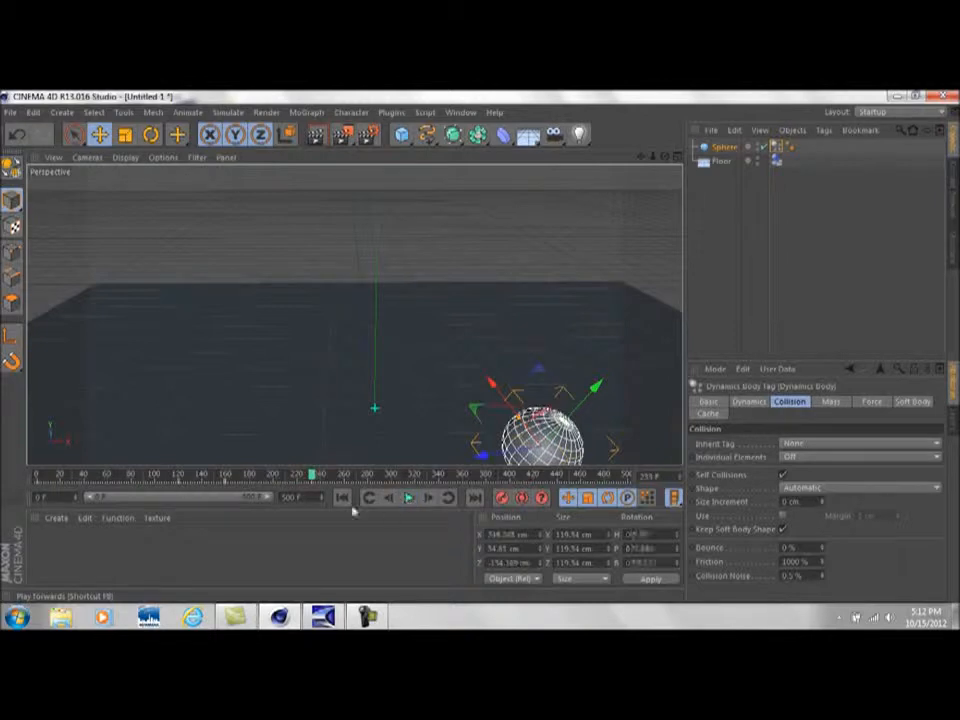
pyautogui.click(342, 498)
pyautogui.click(408, 498)
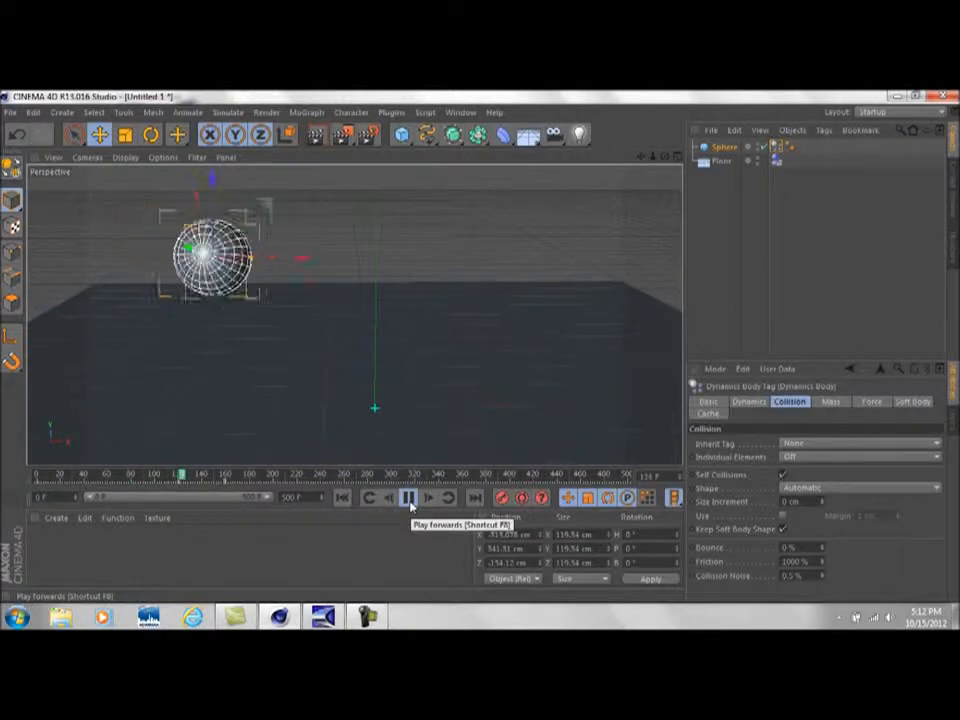
pyautogui.click(409, 498)
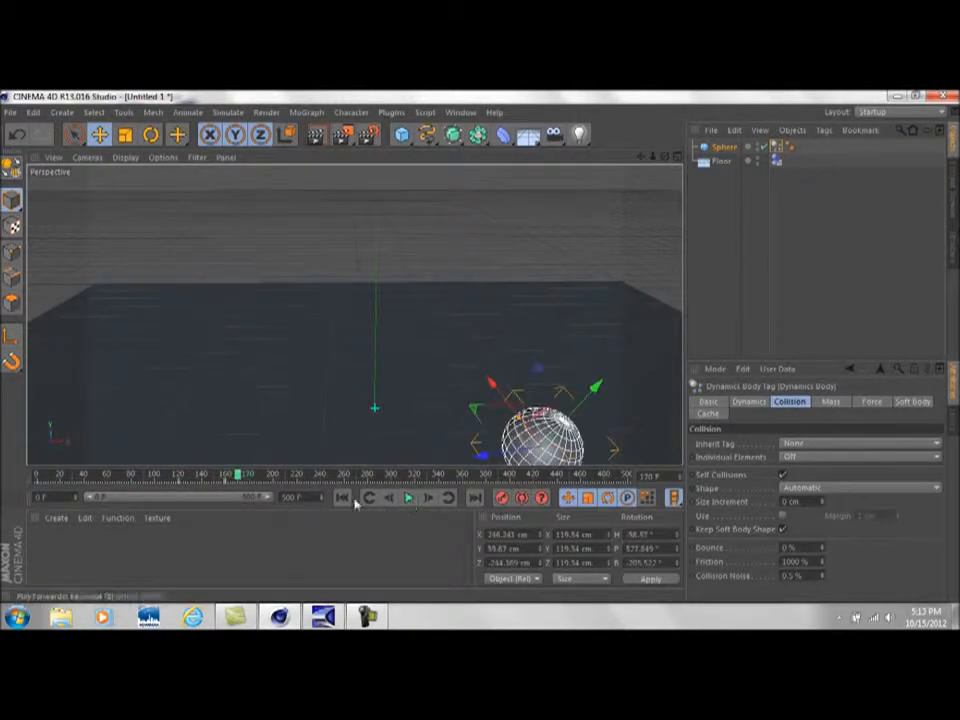
pyautogui.click(342, 498)
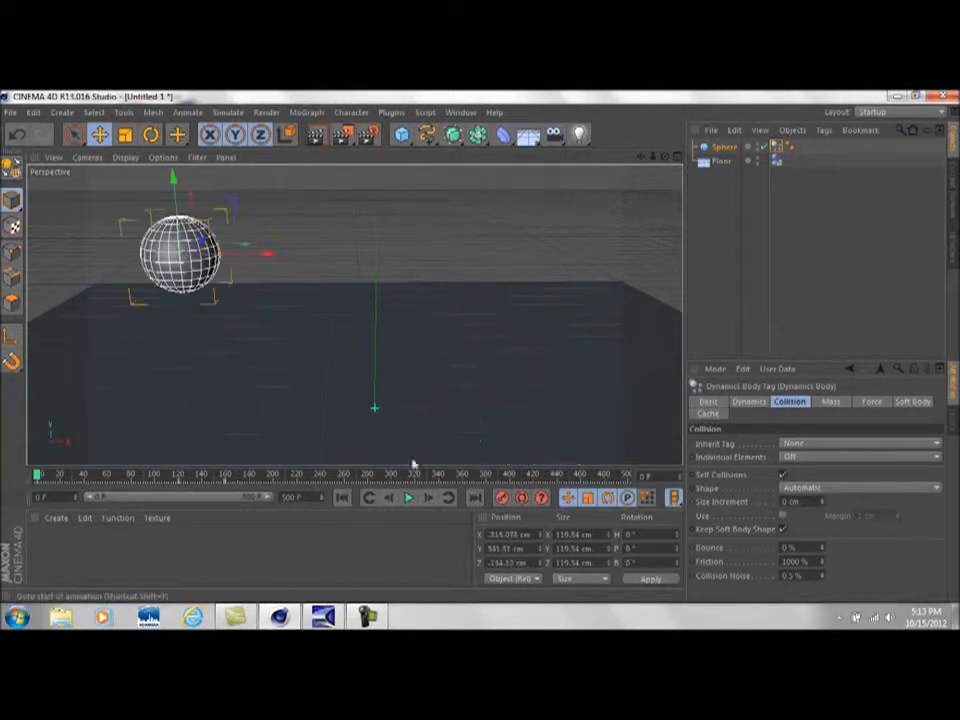
# Step: In the collision settings of the floor's Dynamics Body tag, set Bounce to 0% and Friction to 1000%
pyautogui.click(777, 161)
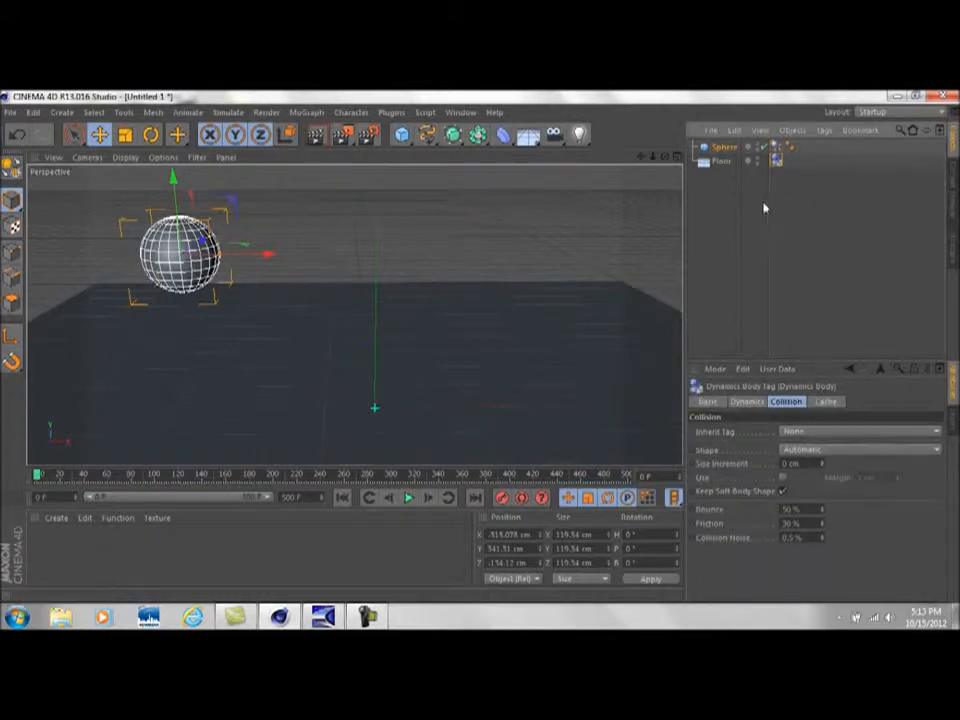
pyautogui.doubleClick(812, 510)
pyautogui.write('0')
pyautogui.press('Return')
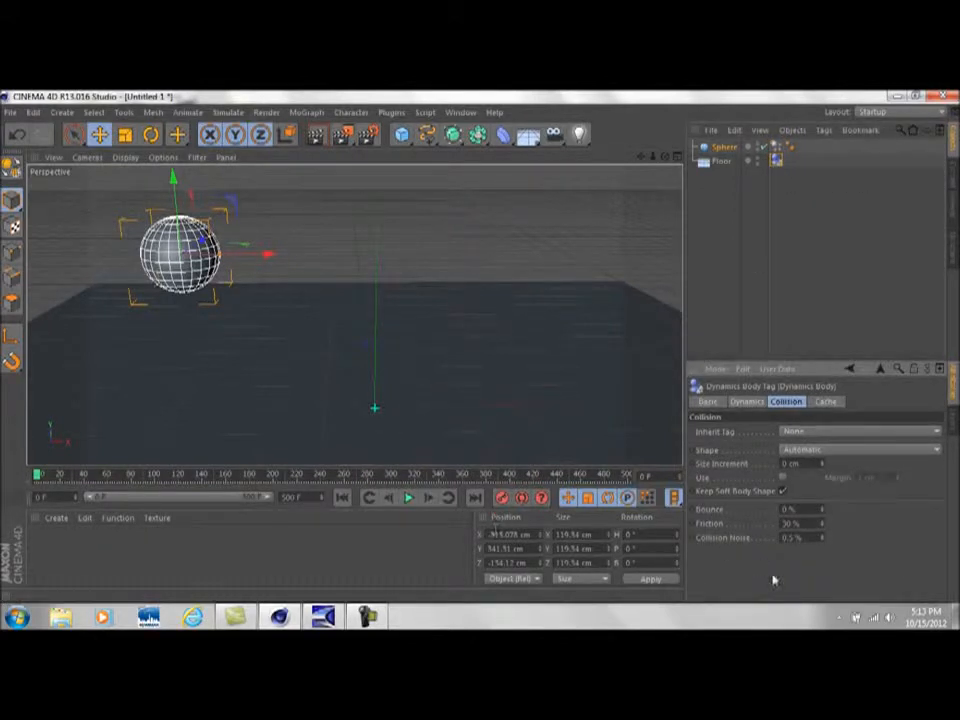
pyautogui.doubleClick(808, 523)
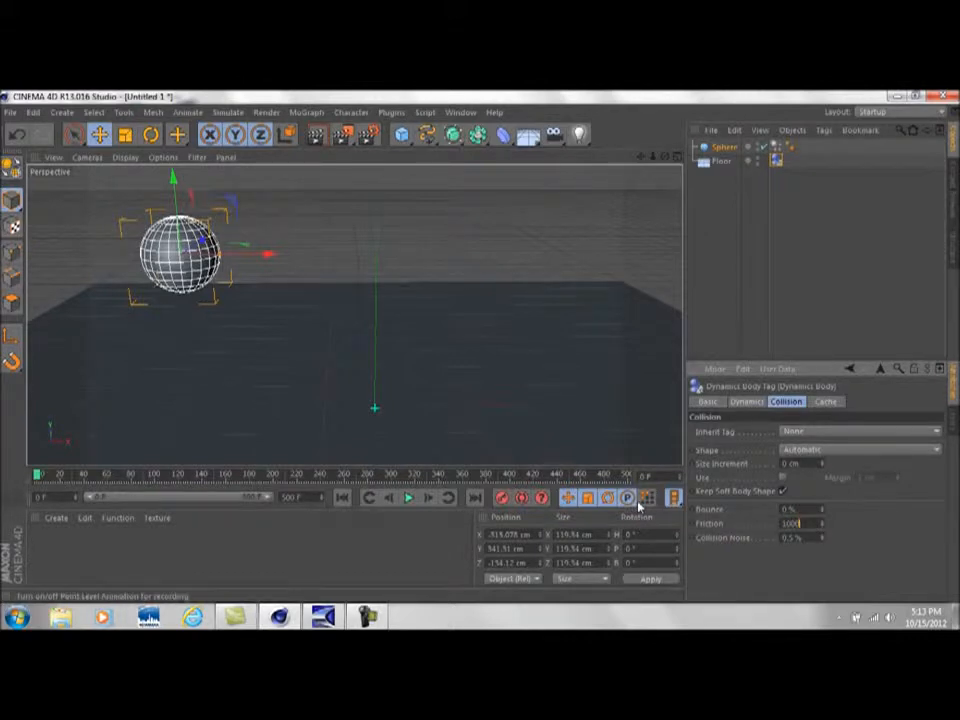
# Step: Play the throw with the floor's landing area in view, stop it, and rewind to the first frame
pyautogui.moveTo(640, 156); pyautogui.dragTo(592, 88)
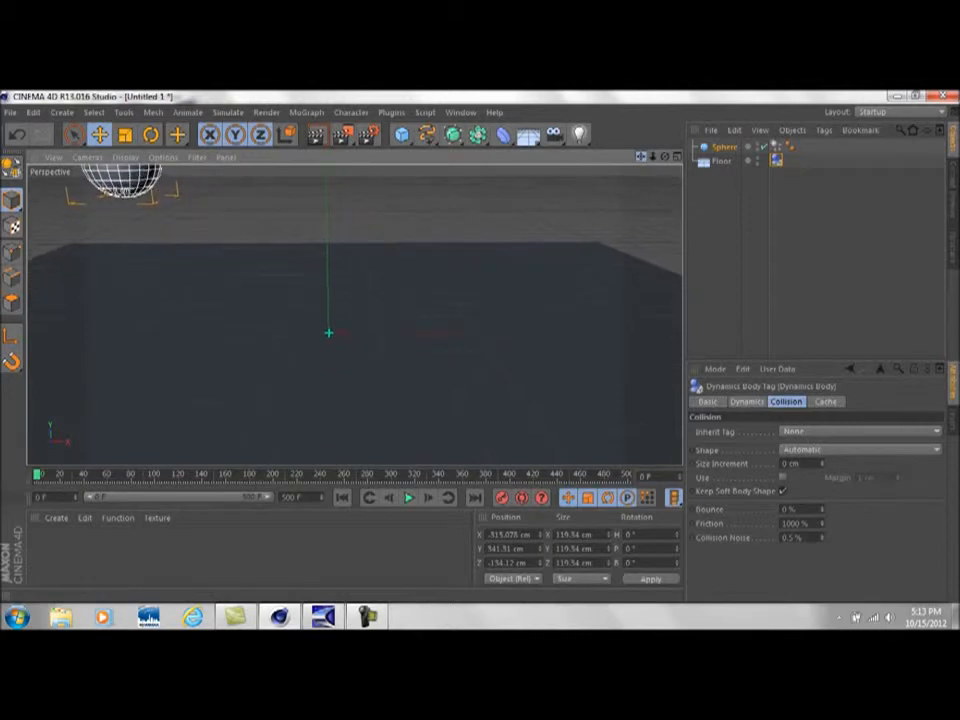
pyautogui.click(408, 498)
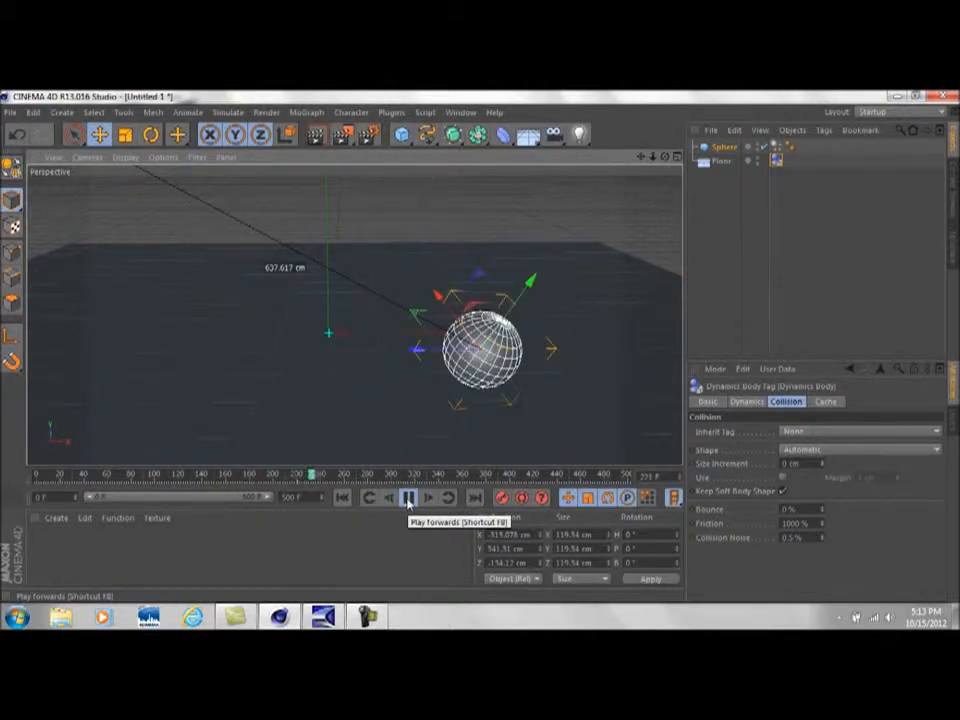
pyautogui.click(407, 499)
pyautogui.click(341, 497)
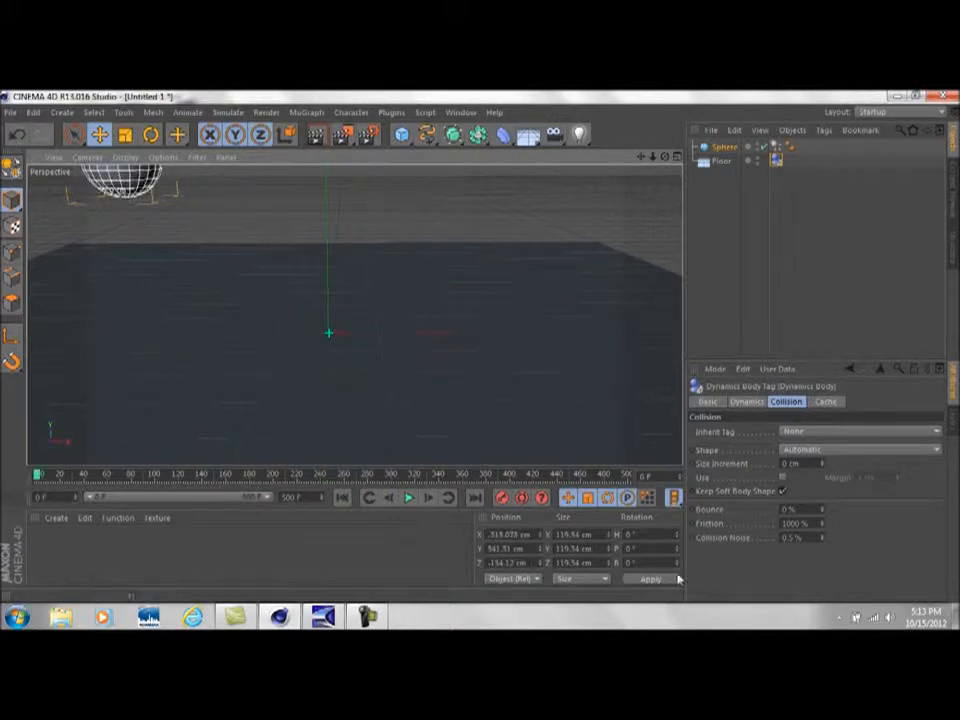
# Step: Set the collision Friction of the floor's Dynamics Body tag to 0%
pyautogui.doubleClick(798, 523)
pyautogui.write('0')
pyautogui.press('Return')
# Step: In the collision settings of the sphere's Dynamics Body tag, set Bounce to 500% and Friction to 20%
pyautogui.click(779, 146)
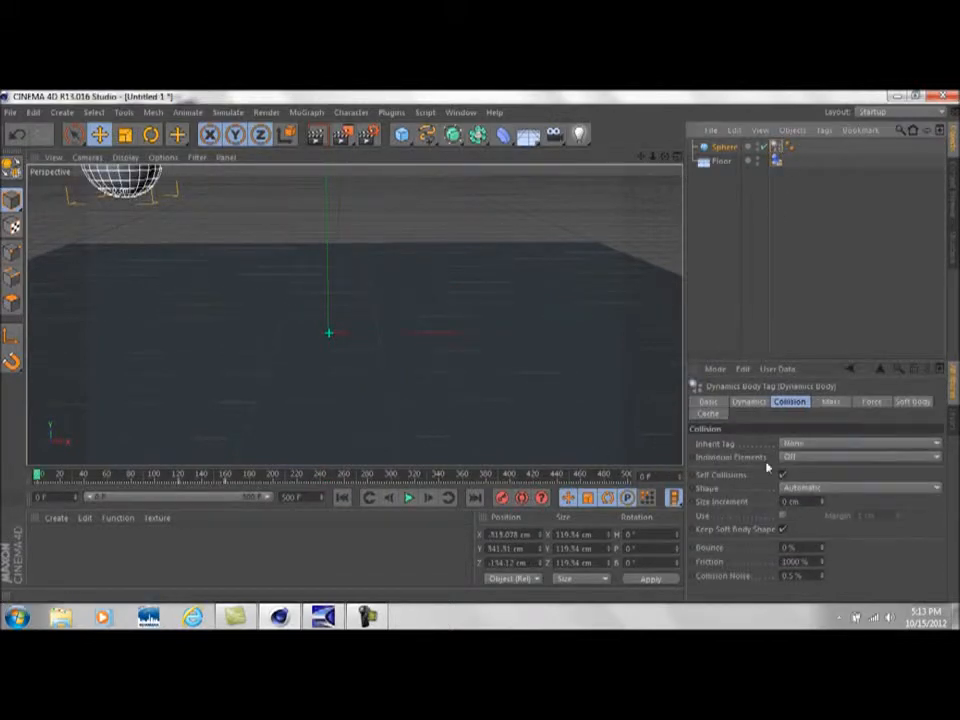
pyautogui.doubleClick(809, 547)
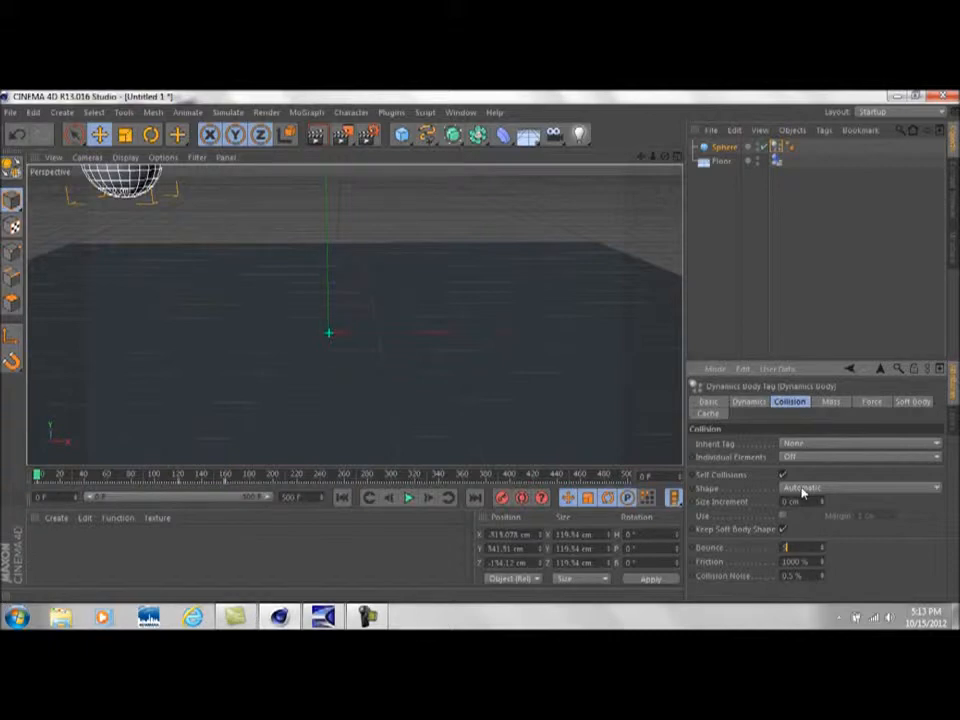
pyautogui.doubleClick(806, 562)
pyautogui.write('1')
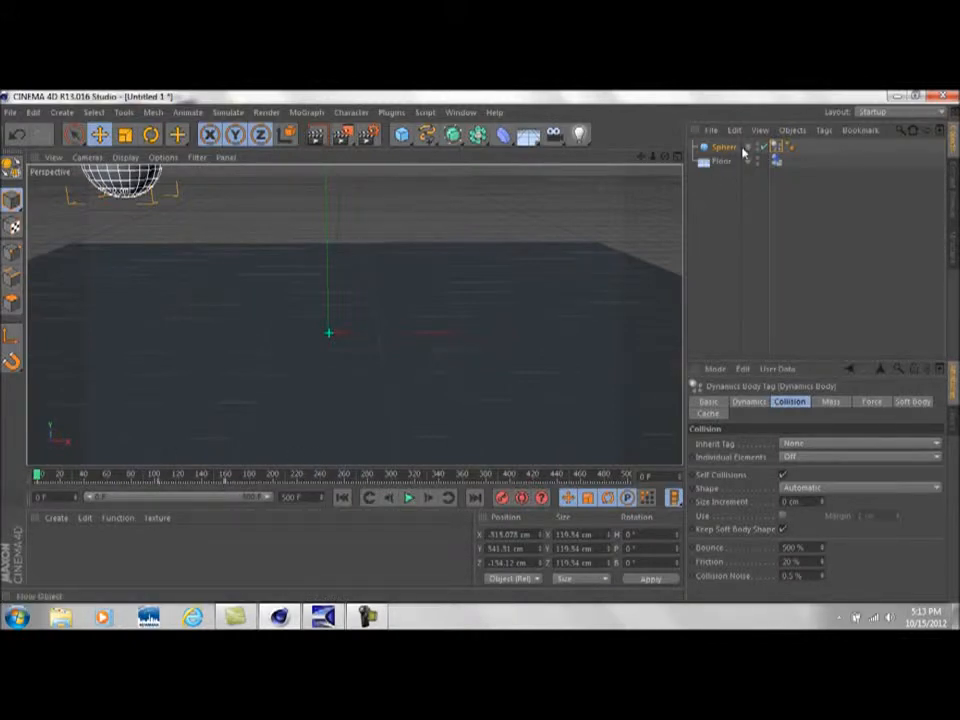
# Step: Remove the Enabled keyframes from the sphere's Dynamics Body tag, test playback briefly, and rewind to the first frame
pyautogui.click(749, 402)
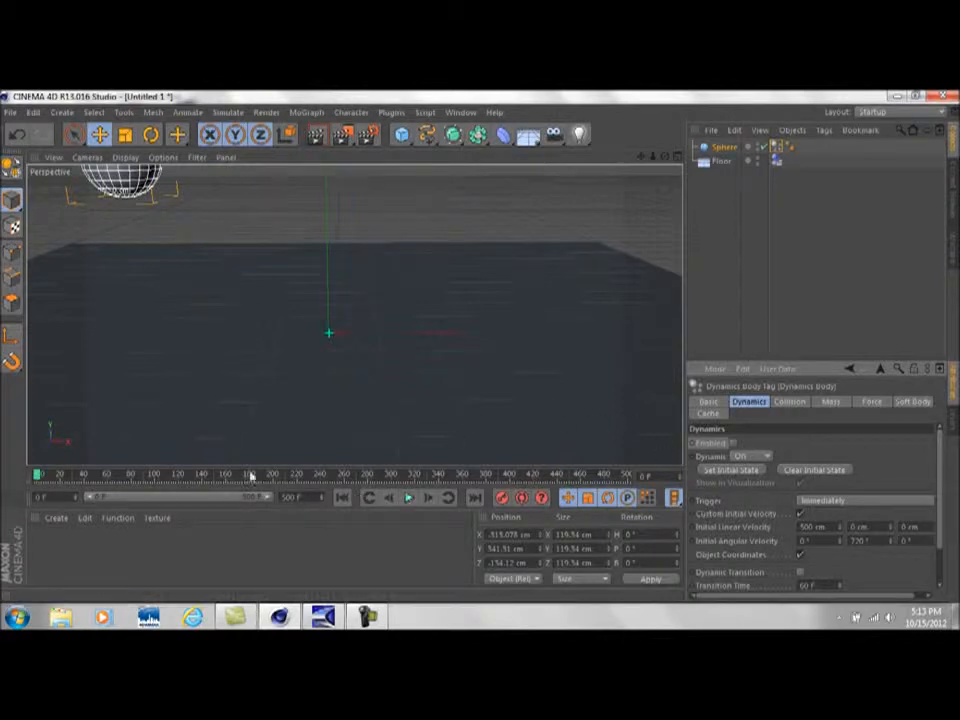
pyautogui.click(409, 498)
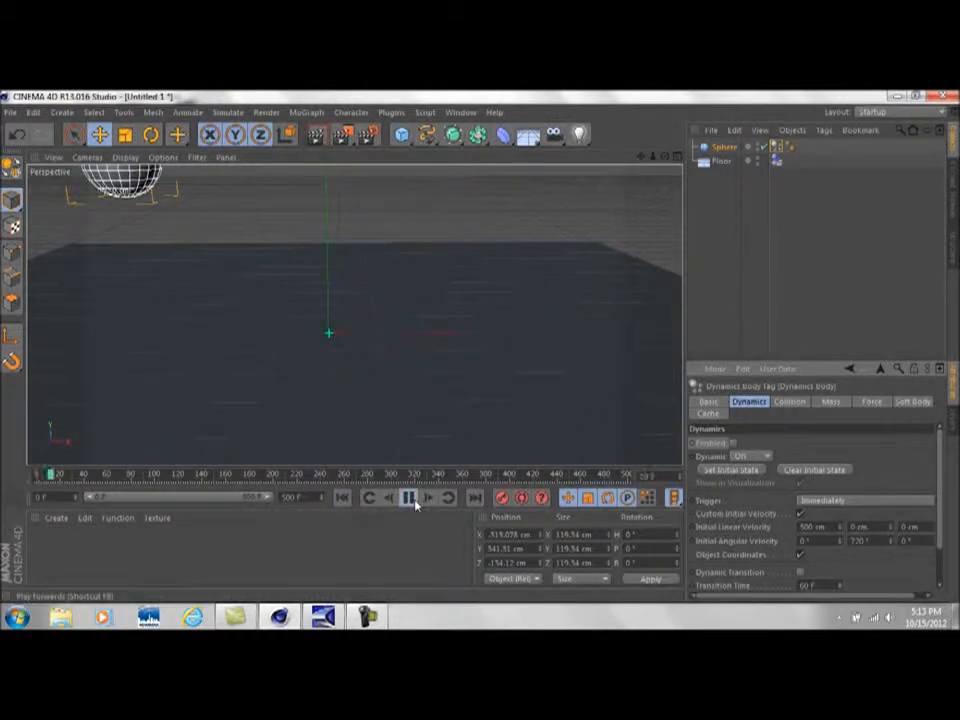
pyautogui.click(411, 499)
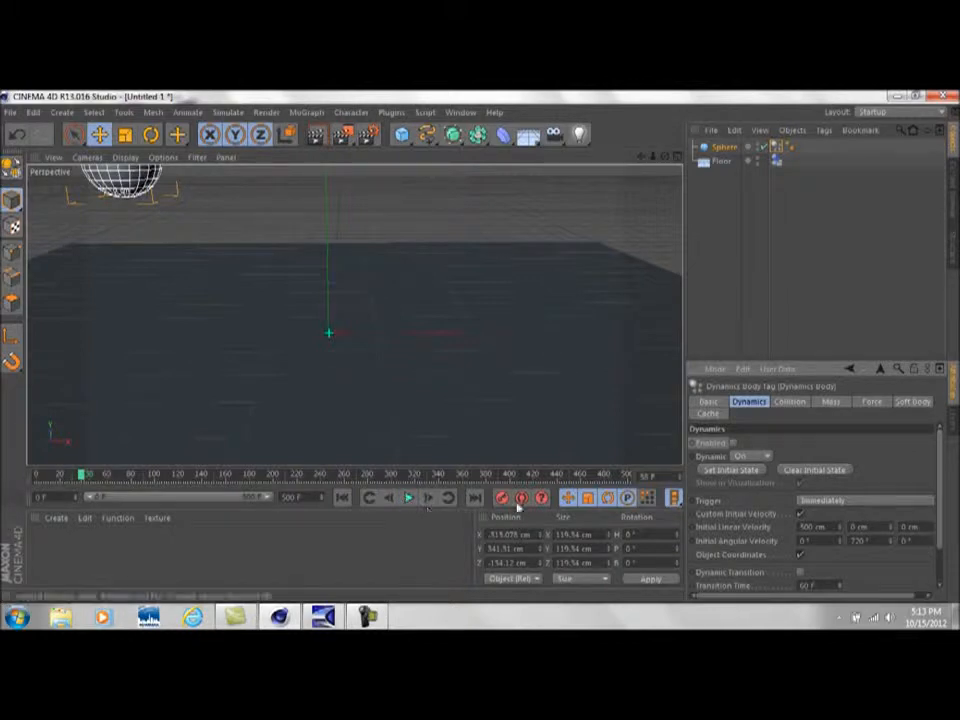
pyautogui.click(342, 497)
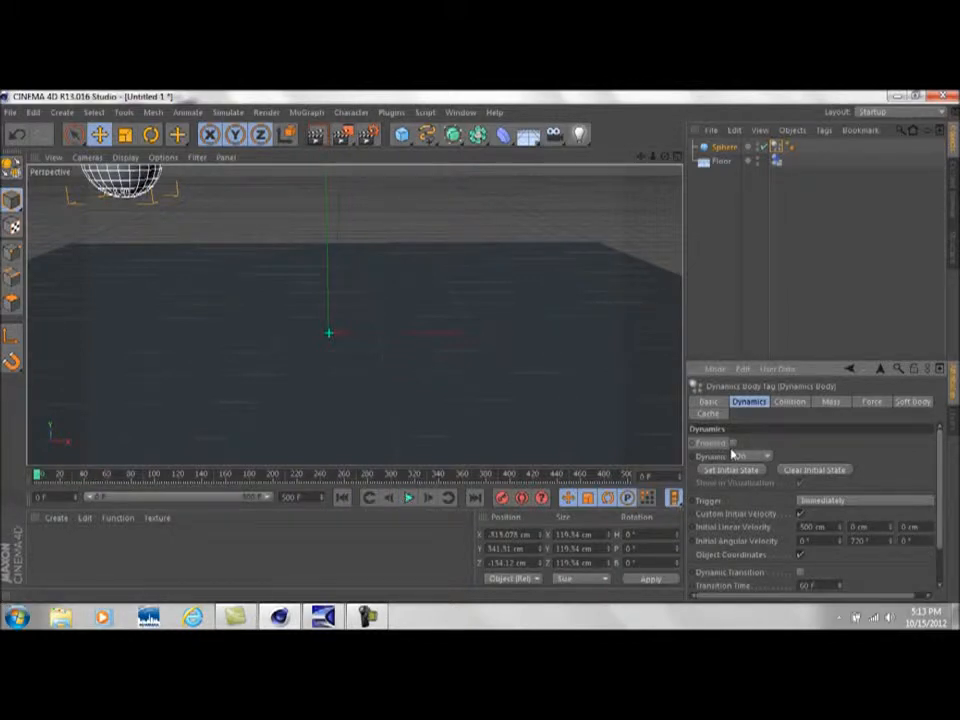
# Step: Turn on Enabled in the sphere's dynamics settings, play the throw from the first frame, and rewind
pyautogui.click(408, 498)
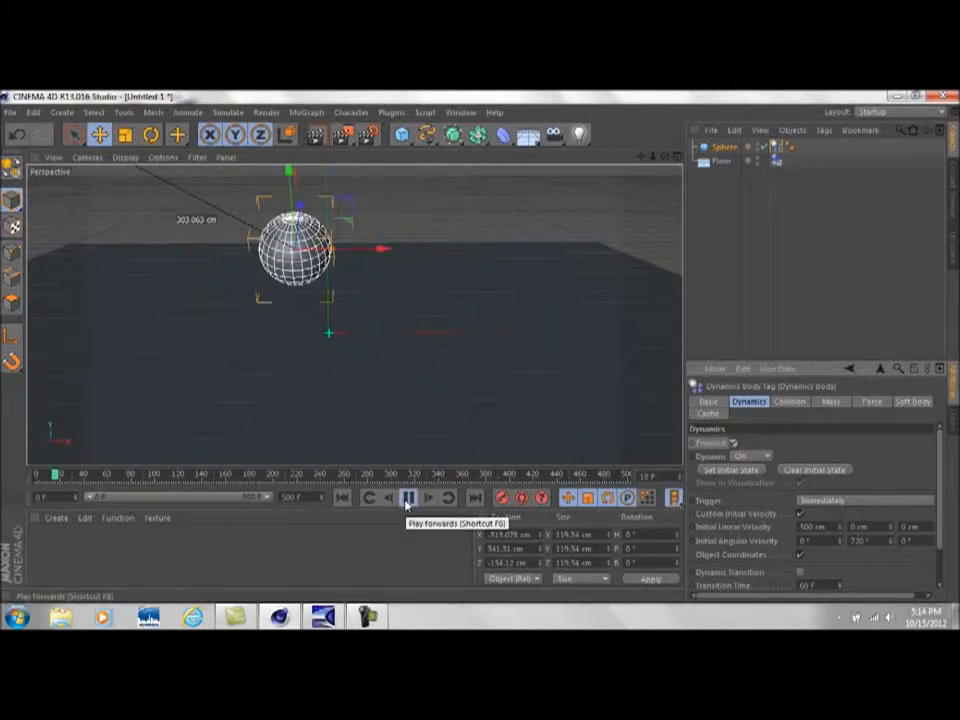
pyautogui.click(408, 499)
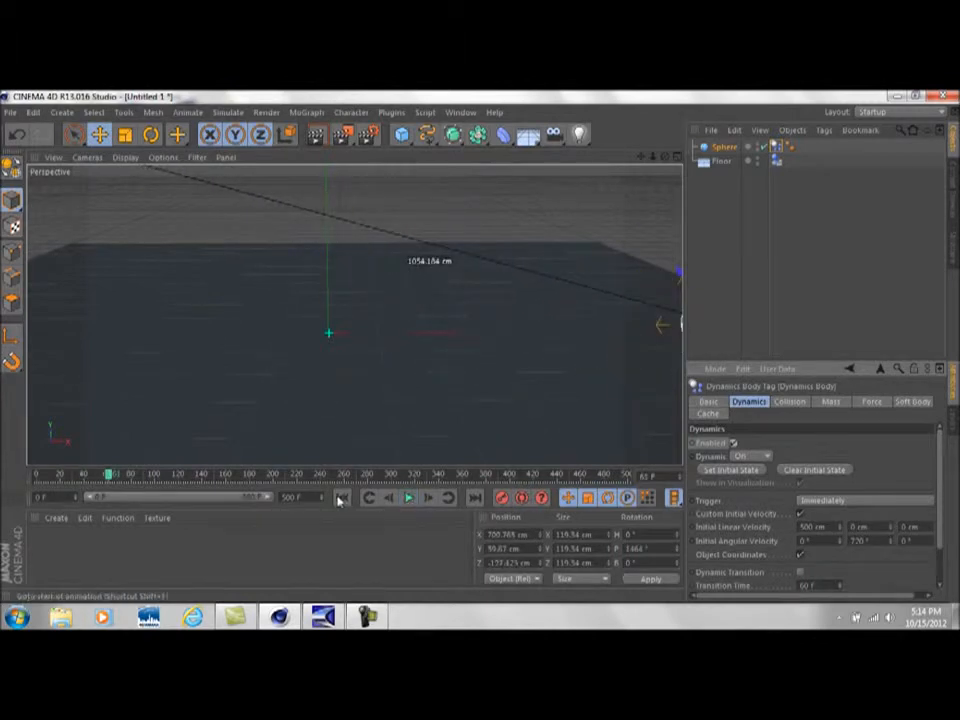
pyautogui.click(341, 498)
# Step: Play the throw in stages from an angled view, following the sphere across and beyond the floor, and rewind
pyautogui.moveTo(664, 157); pyautogui.dragTo(608, 181)
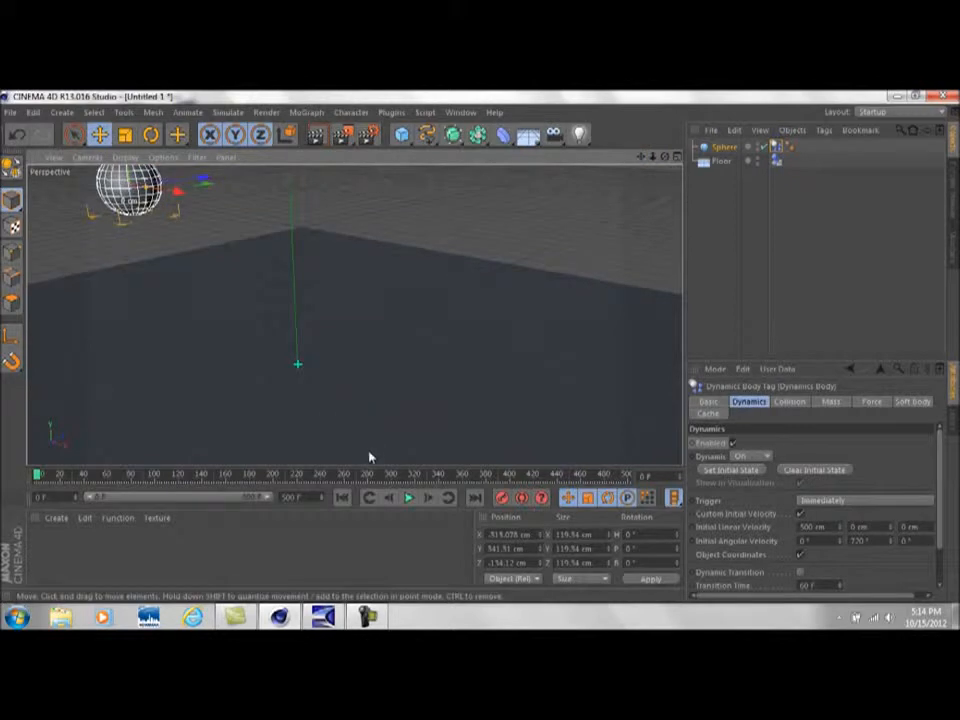
pyautogui.click(408, 498)
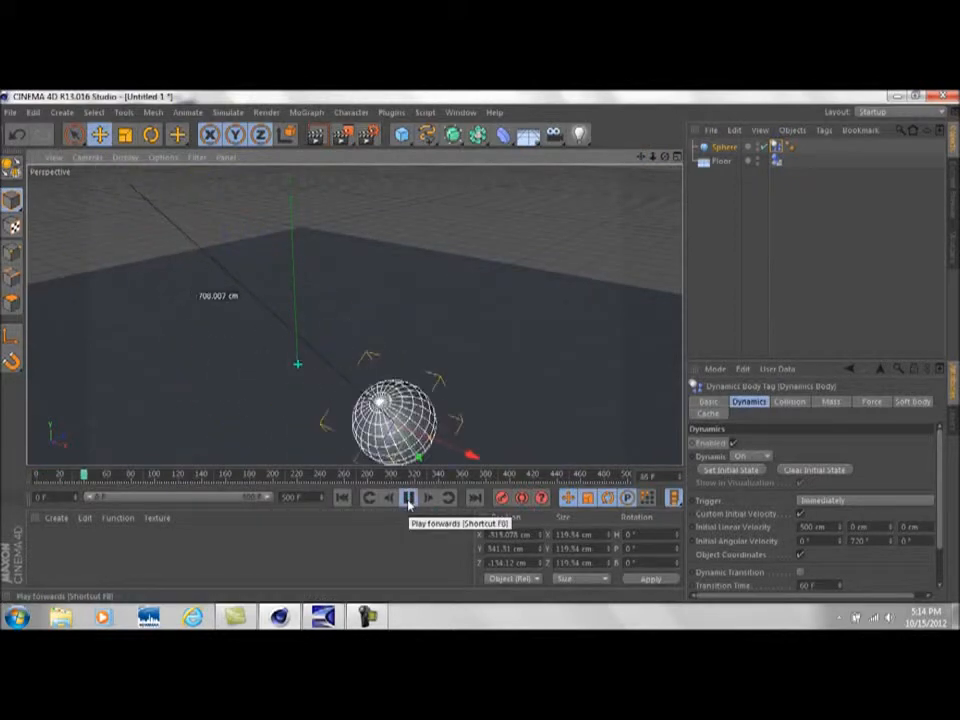
pyautogui.click(408, 498)
pyautogui.moveTo(640, 158); pyautogui.dragTo(495, 5)
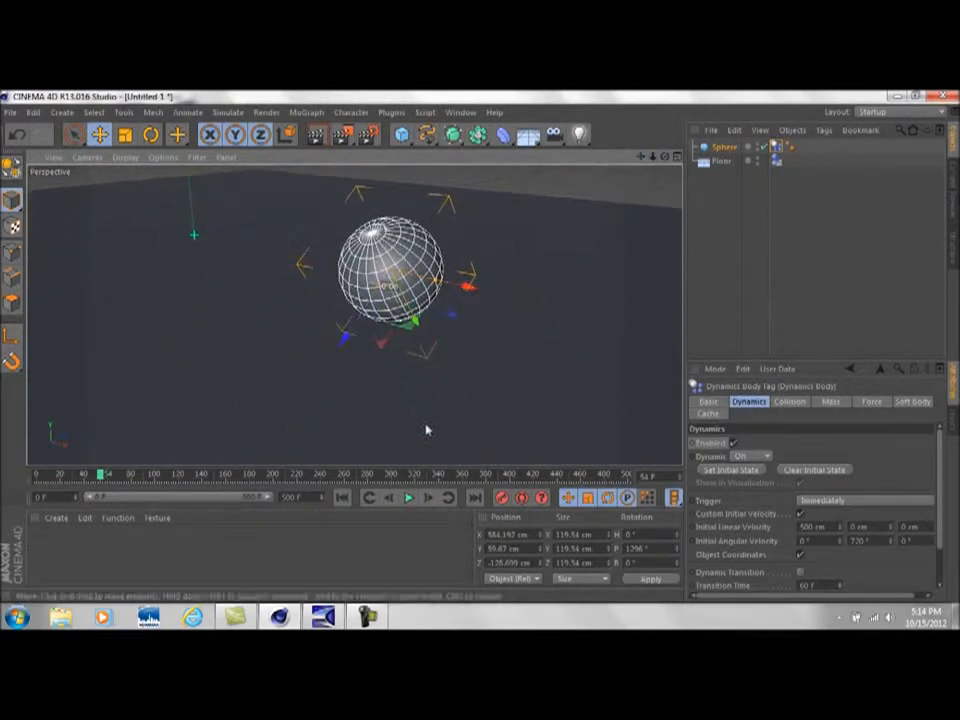
pyautogui.click(408, 498)
pyautogui.click(408, 498)
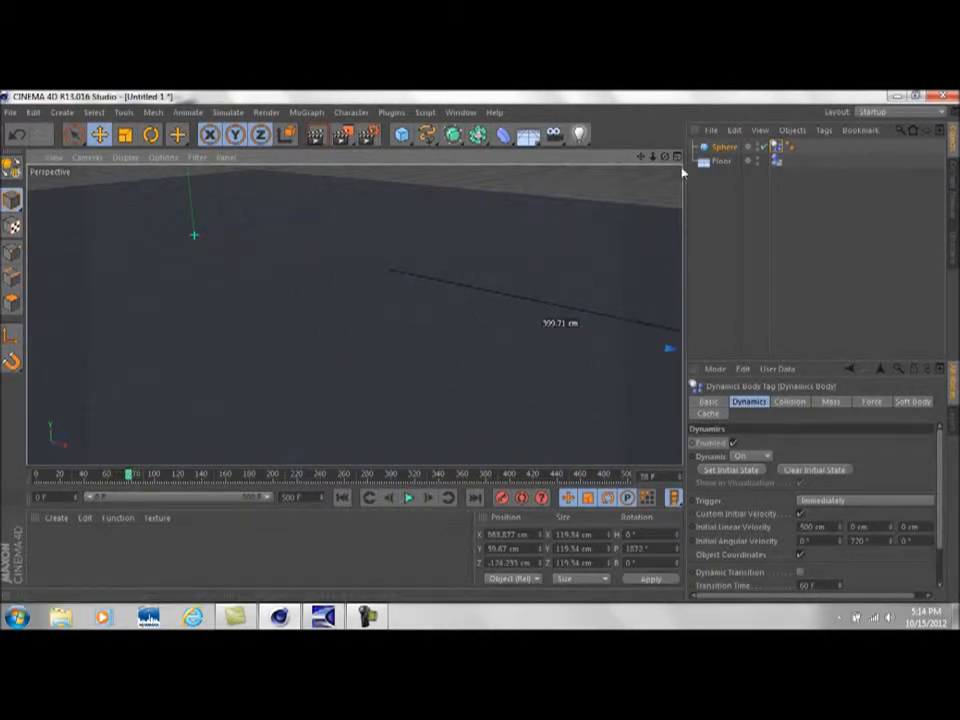
pyautogui.scroll(-5, 620, 250)
pyautogui.click(407, 499)
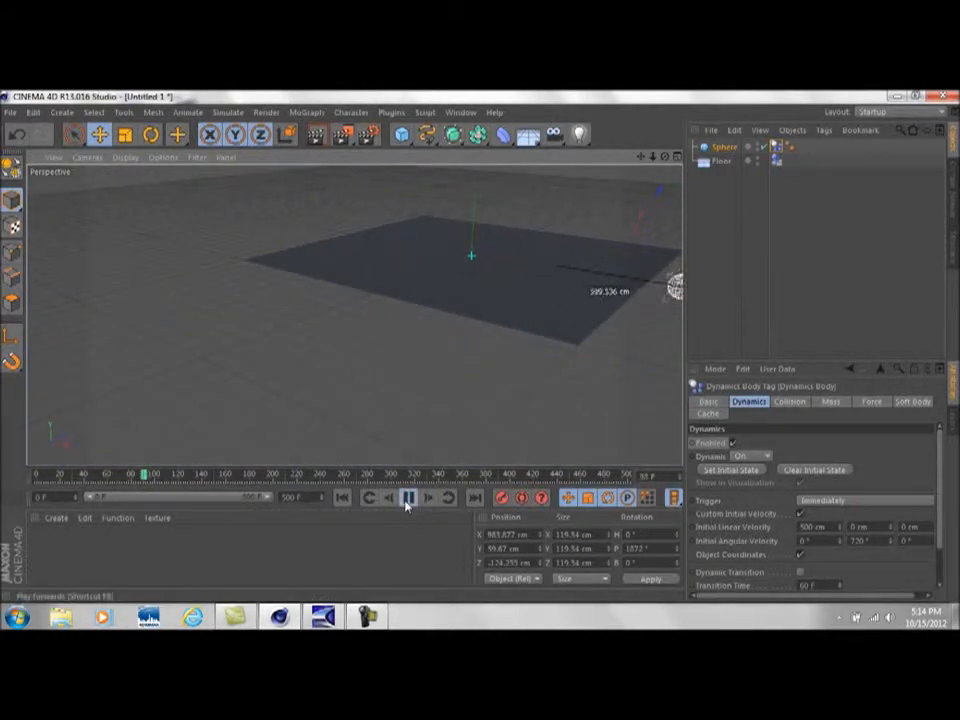
pyautogui.click(406, 501)
pyautogui.click(343, 498)
# Step: Examine the collision settings of the sphere's Dynamics Body tag and inspect the sphere up close at the first frame
pyautogui.scroll(3, 473, 259)
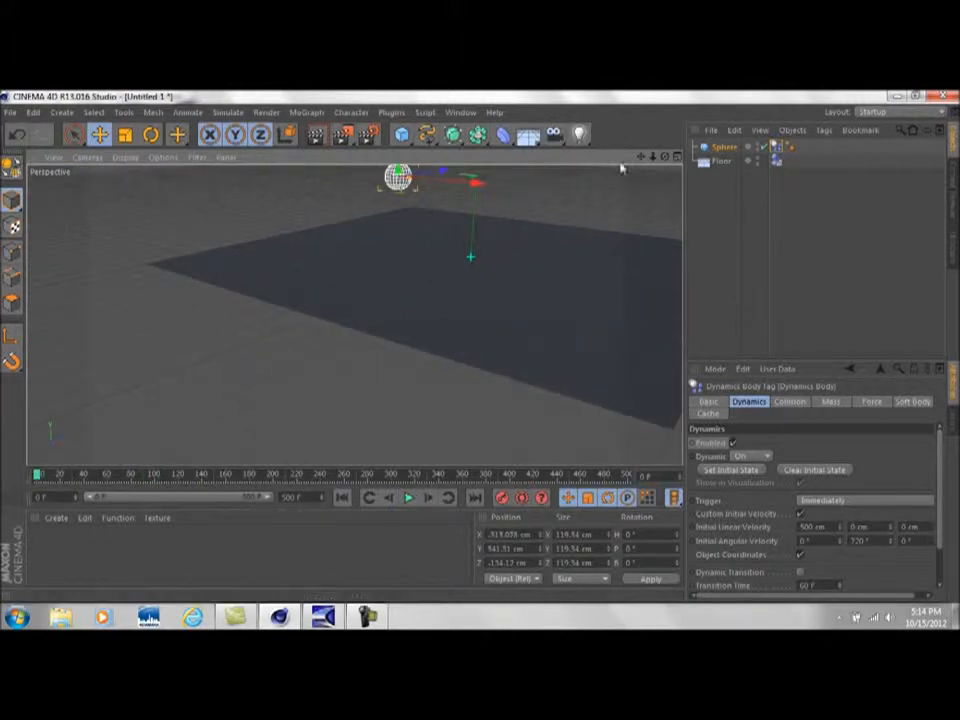
pyautogui.scroll(2, 621, 170)
pyautogui.moveTo(641, 157); pyautogui.dragTo(634, 229)
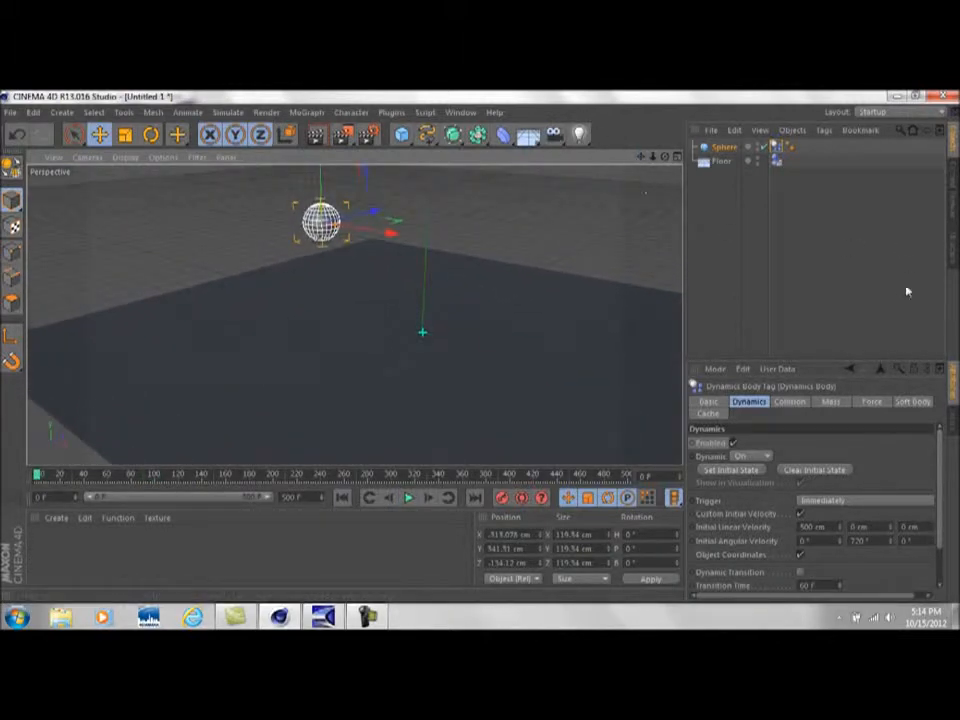
pyautogui.click(790, 402)
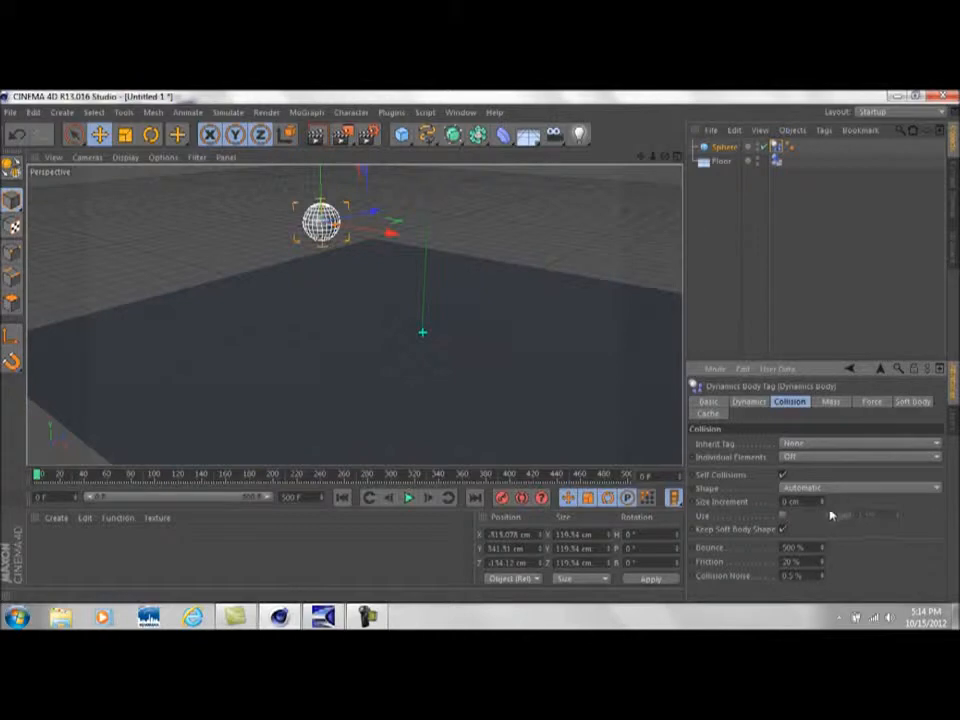
pyautogui.scroll(10, 285, 228)
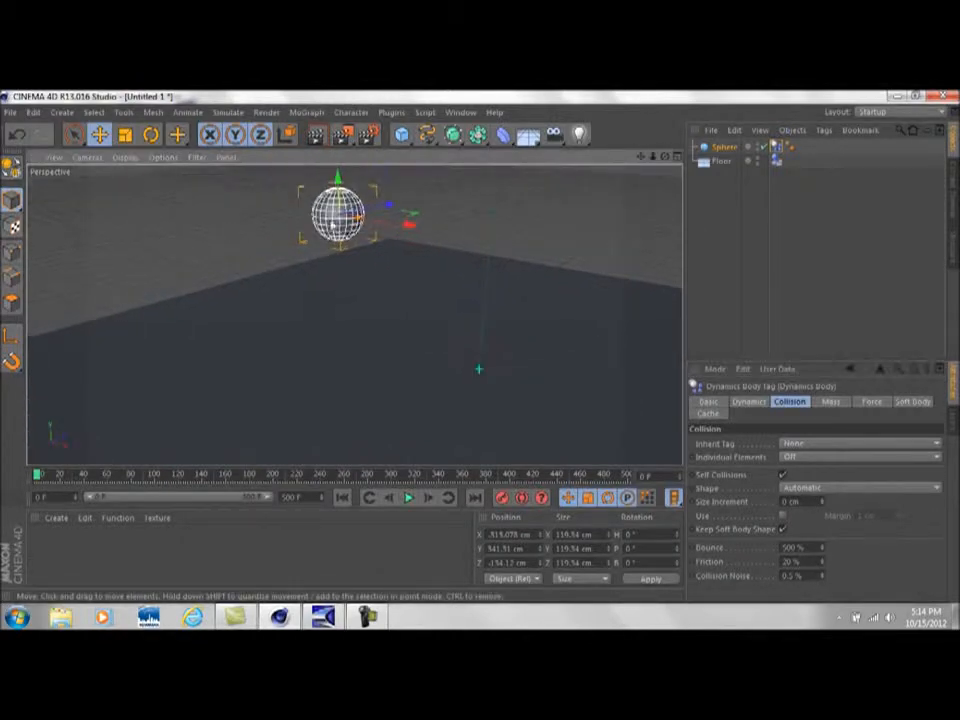
pyautogui.moveTo(641, 156); pyautogui.dragTo(657, 284)
pyautogui.scroll(-3, 420, 288)
pyautogui.scroll(-2, 420, 288)
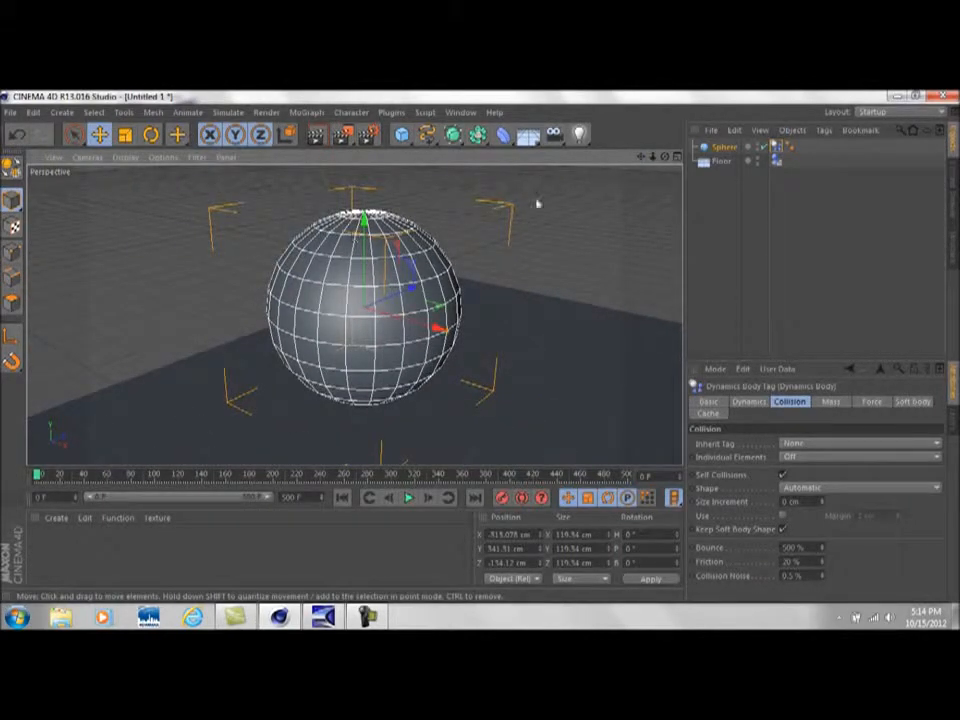
pyautogui.moveTo(664, 158); pyautogui.dragTo(659, 190)
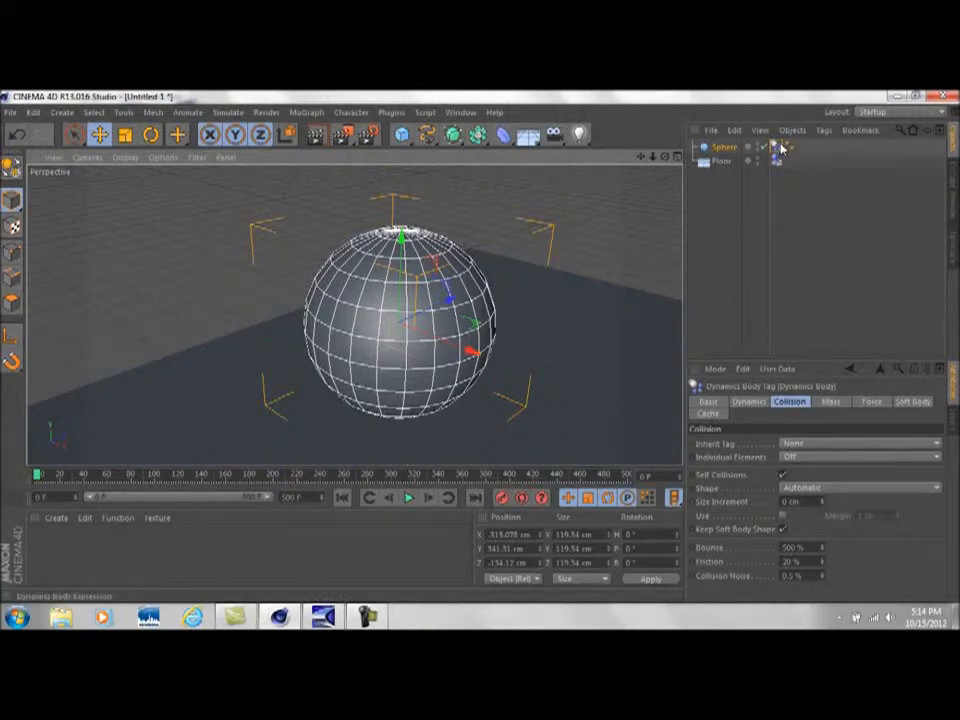
# Step: Remove the Dynamics Body tag from the sphere and convert the sphere to an editable polygon object
pyautogui.press('Delete')
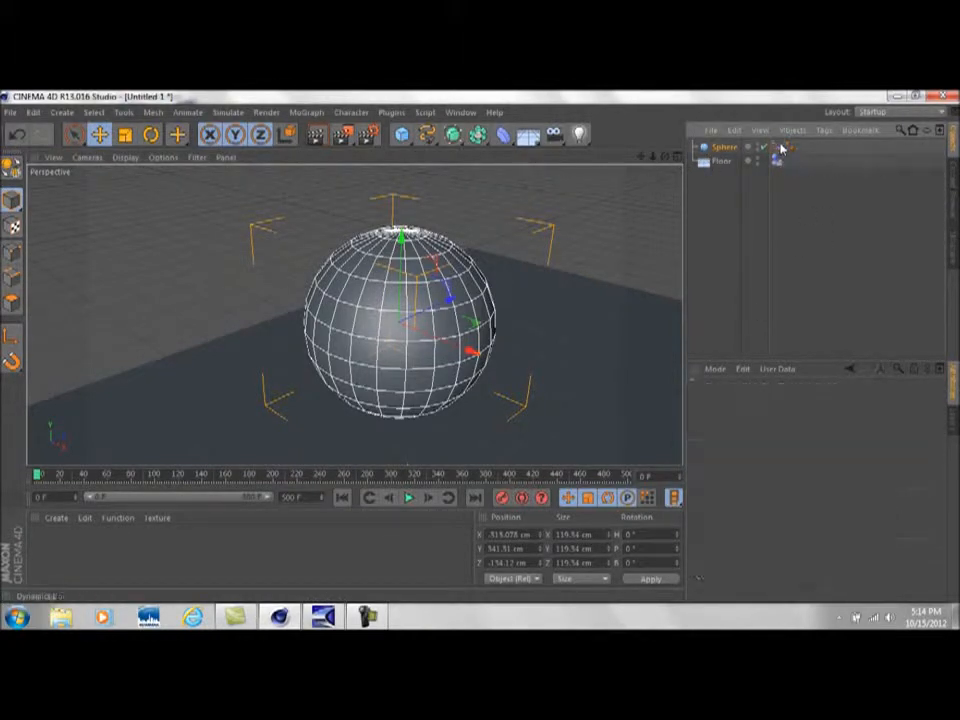
pyautogui.click(724, 149)
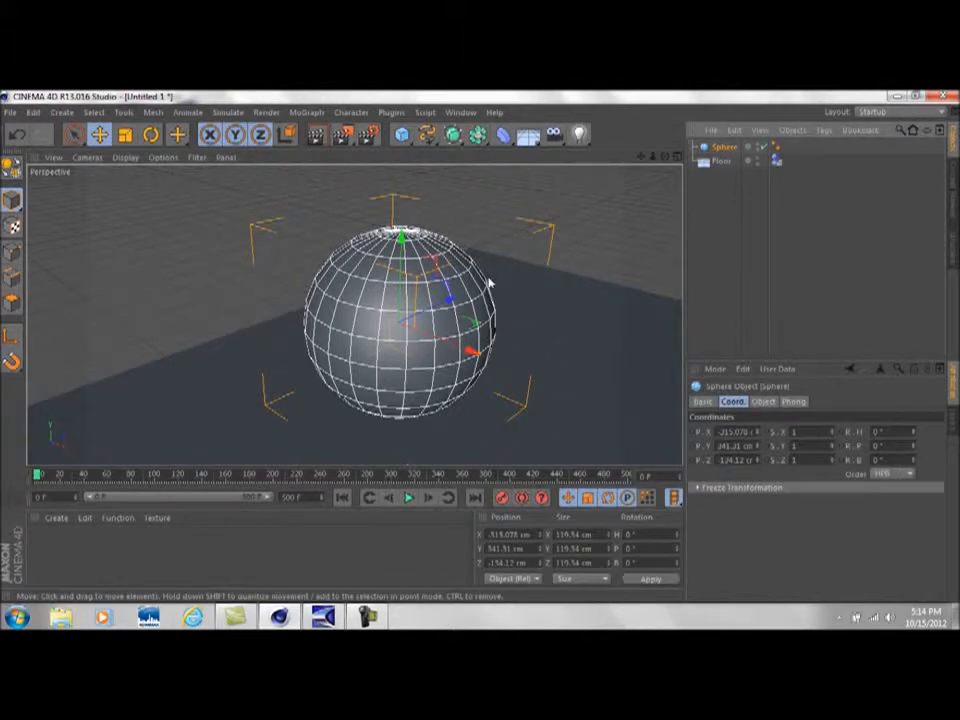
pyautogui.press('c')
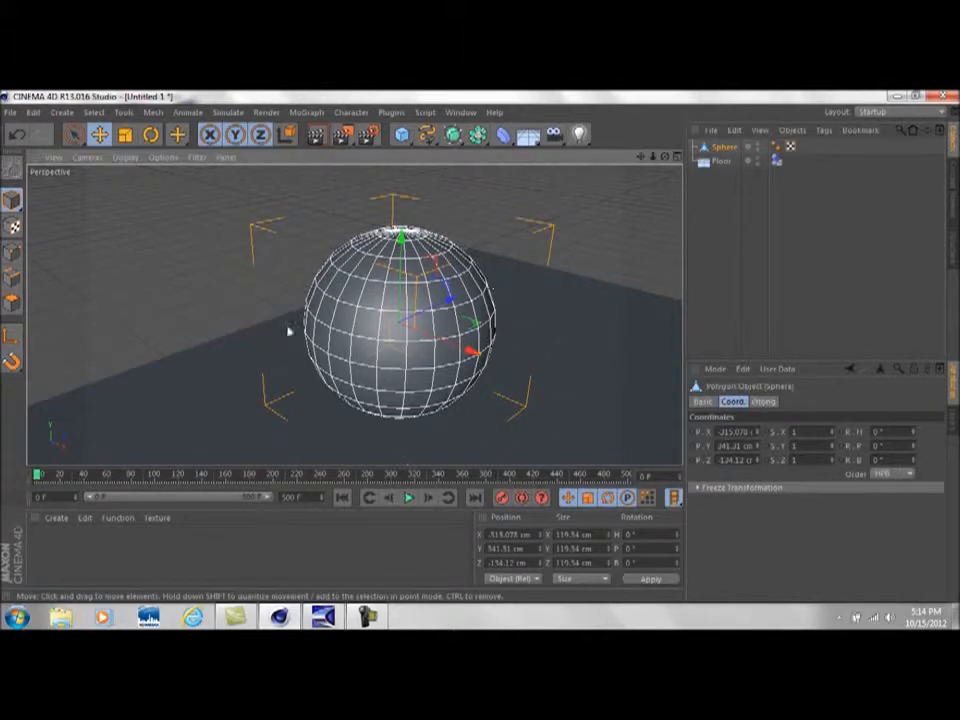
# Step: Select the polygon rings of the sphere's upper half with Ring Selection and delete them to leave an open bowl
pyautogui.click(12, 301)
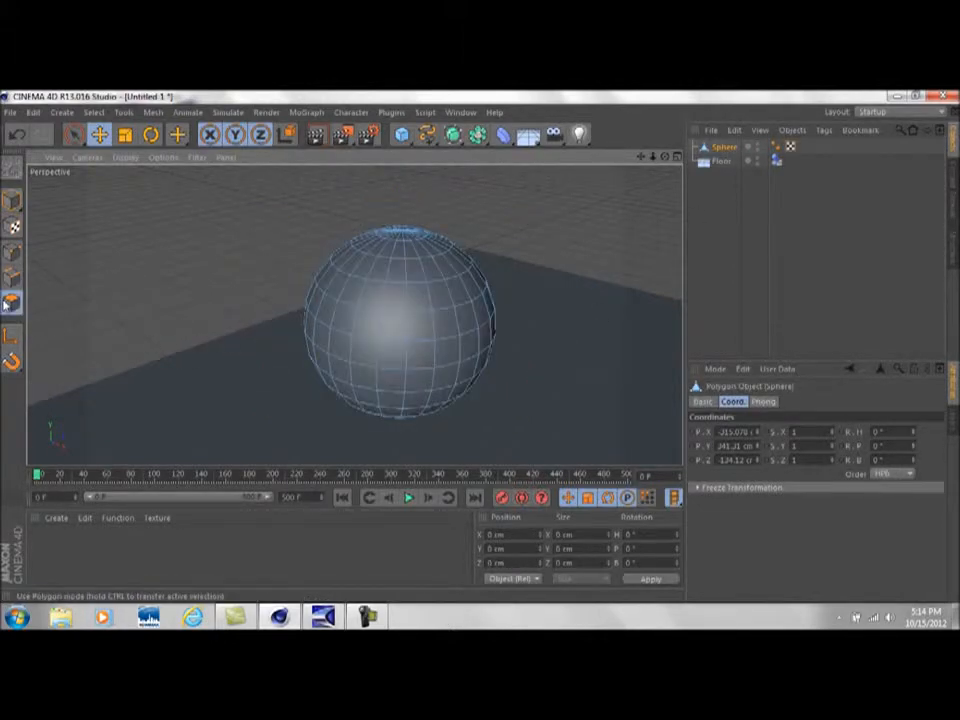
pyautogui.click(105, 114)
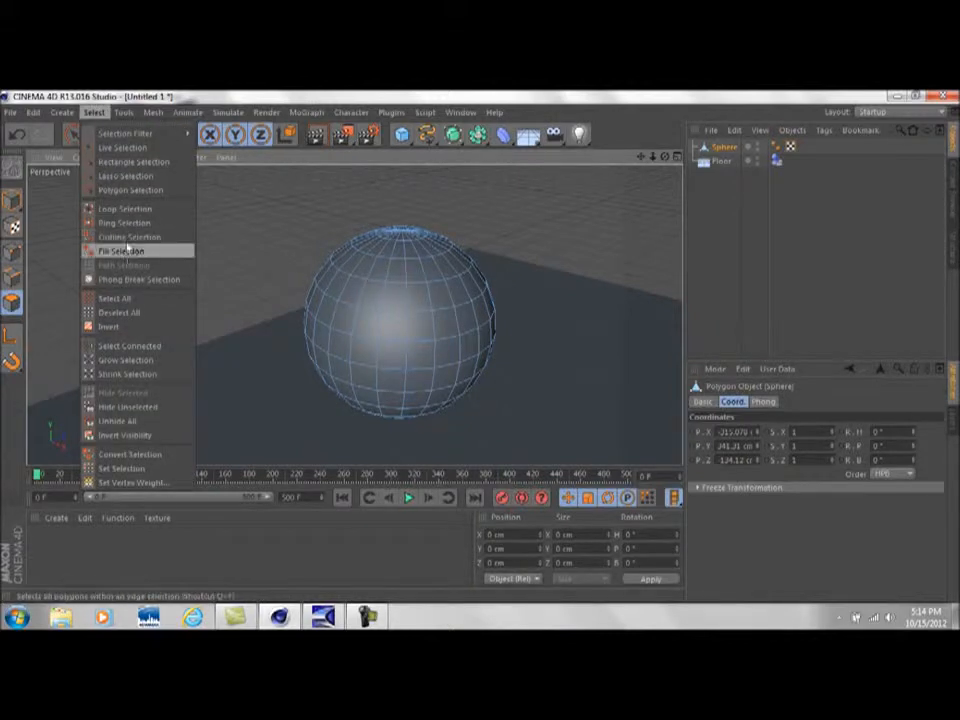
pyautogui.click(124, 222)
pyautogui.click(430, 322)
pyautogui.moveTo(405, 307); pyautogui.dragTo(396, 236)
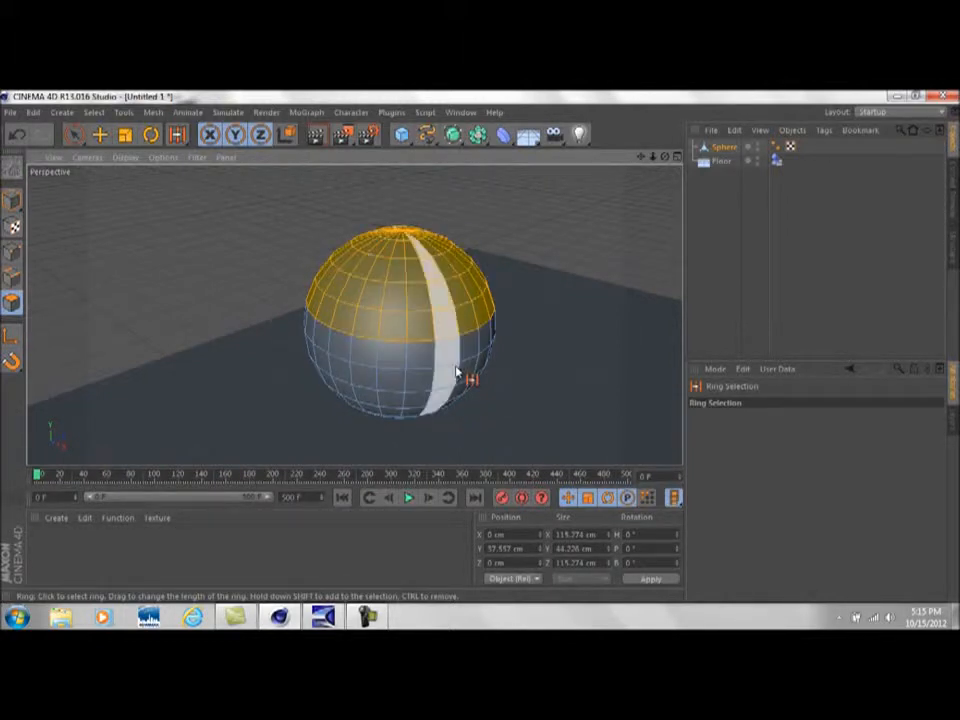
pyautogui.moveTo(664, 157)
pyautogui.mouseDown()
pyautogui.moveTo(664, 190)
pyautogui.moveTo(664, 160)
pyautogui.mouseUp()
pyautogui.press('Delete')
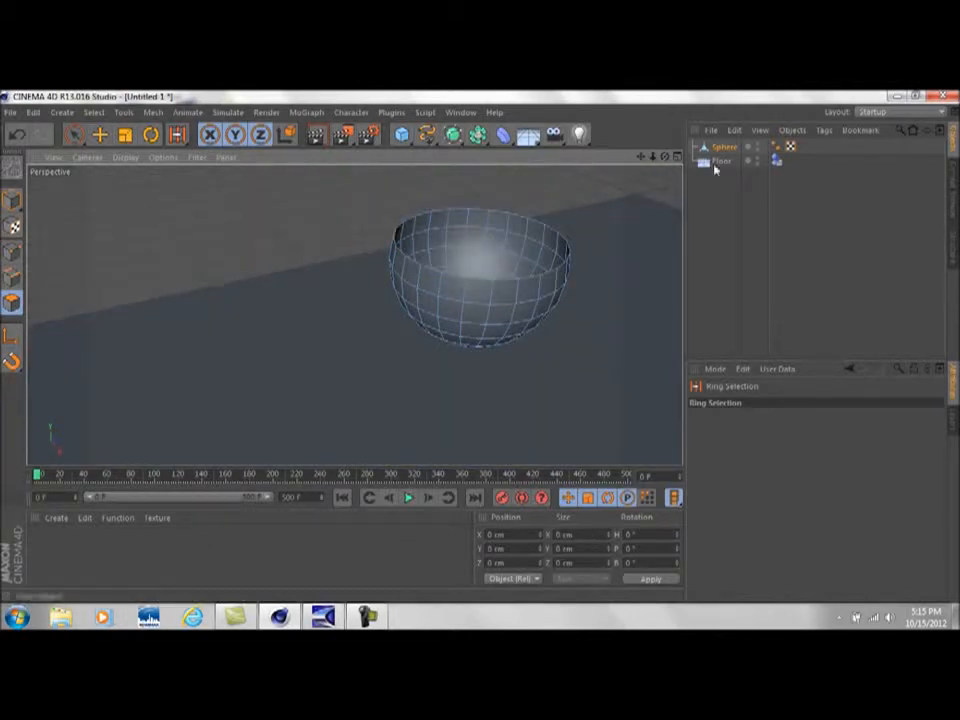
pyautogui.moveTo(655, 158)
pyautogui.mouseDown()
pyautogui.moveTo(656, 178)
pyautogui.moveTo(656, 164)
pyautogui.moveTo(636, 170)
pyautogui.moveTo(665, 157)
pyautogui.moveTo(631, 166)
pyautogui.mouseUp()
pyautogui.click(697, 208)
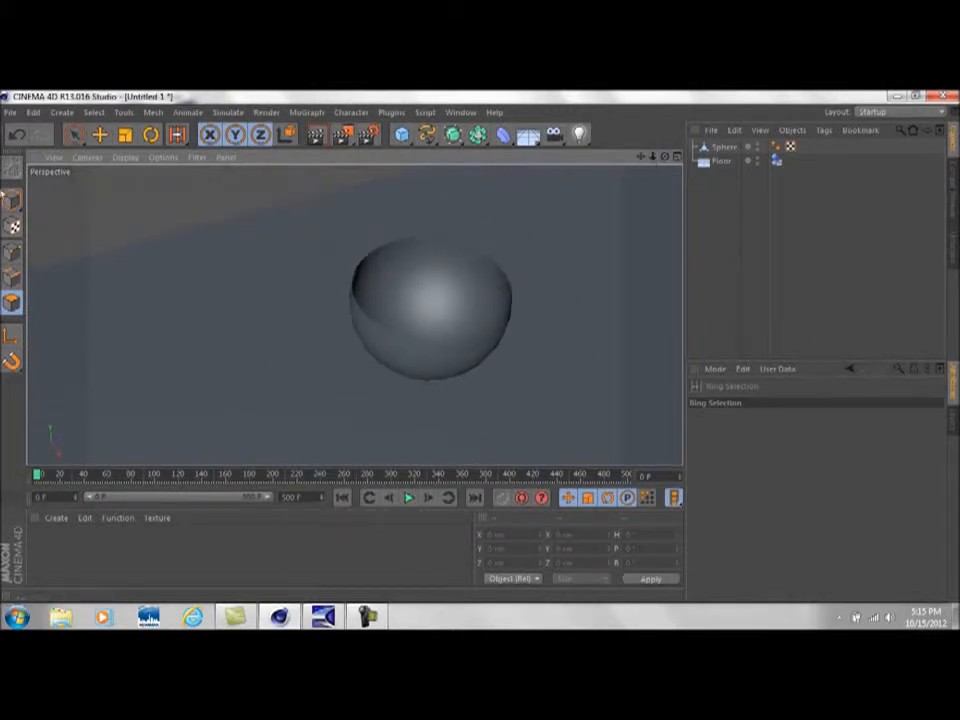
# Step: Add a cube to the scene and scale it down uniformly to about 84 cm
pyautogui.click(75, 135)
pyautogui.moveTo(397, 140); pyautogui.dragTo(434, 146)
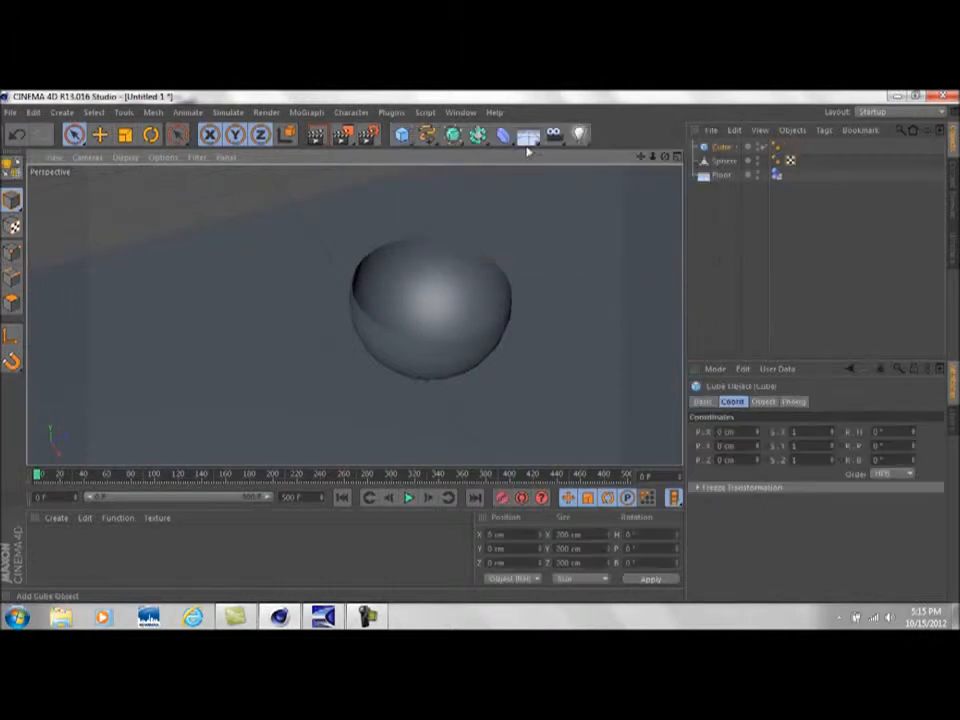
pyautogui.scroll(-5, 546, 390)
pyautogui.moveTo(642, 157); pyautogui.dragTo(219, 148)
pyautogui.click(120, 140)
pyautogui.moveTo(542, 302); pyautogui.dragTo(425, 455)
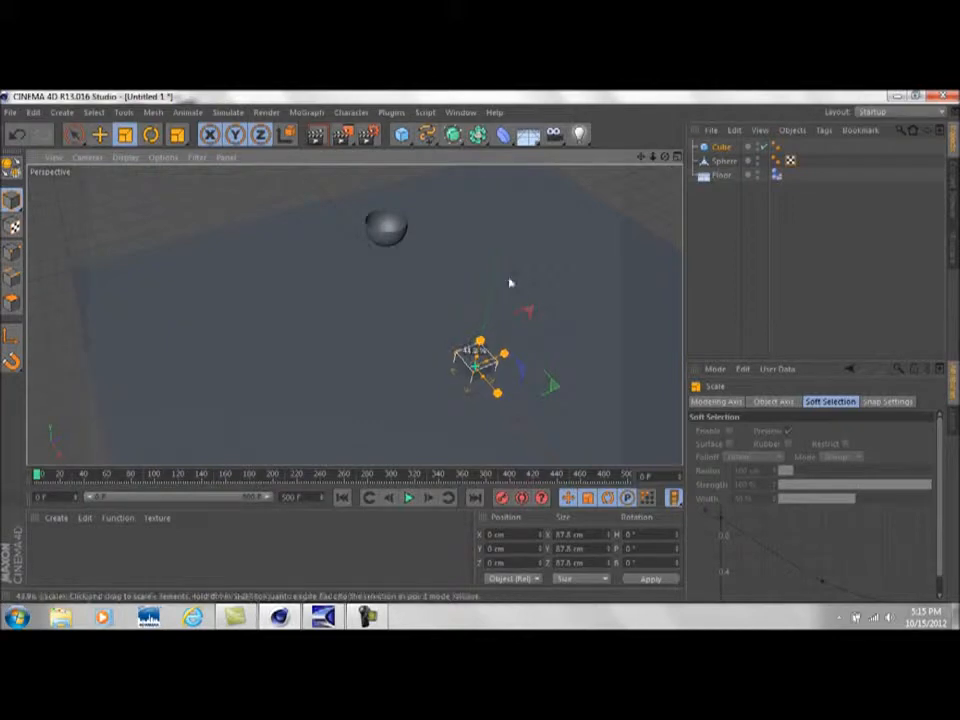
# Step: Move the cube horizontally in line with the bowl, to about X -313 cm and Z -140 cm
pyautogui.click(99, 134)
pyautogui.moveTo(529, 435); pyautogui.dragTo(395, 336)
pyautogui.click(678, 158)
pyautogui.moveTo(395, 214); pyautogui.dragTo(488, 269)
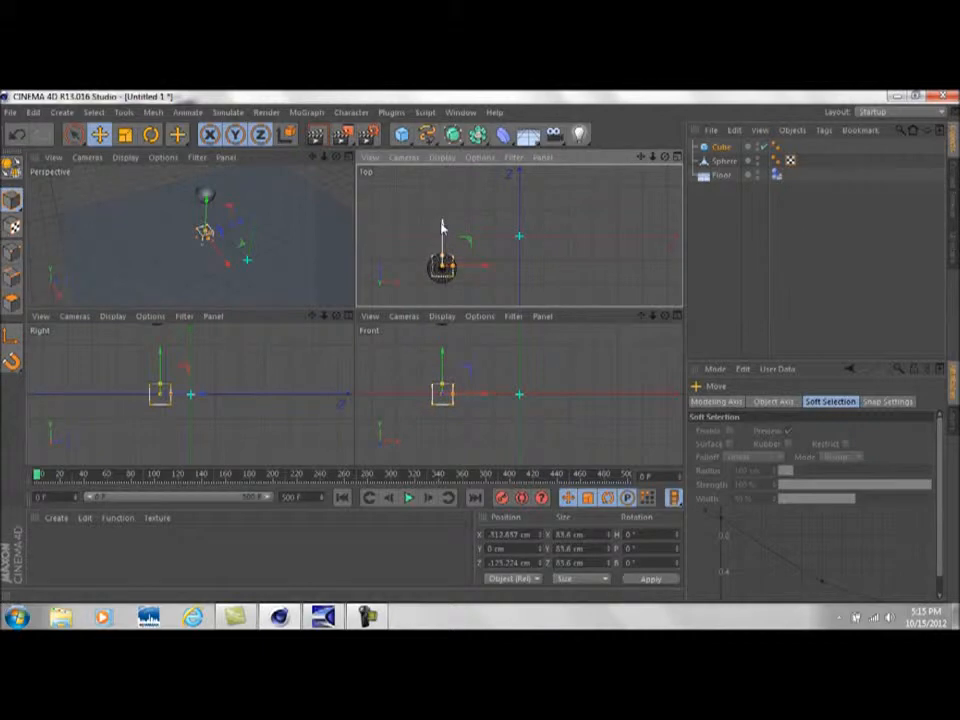
pyautogui.click(340, 157)
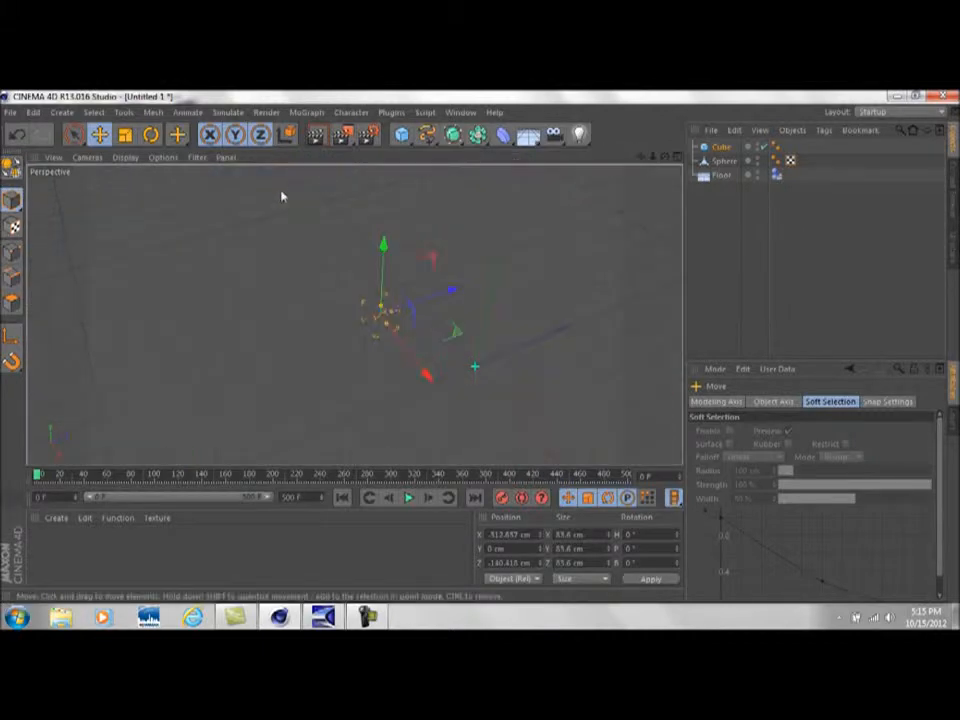
# Step: Shrink the cube uniformly to about 30 cm and raise it above the bowl to about Y 505 cm
pyautogui.click(125, 134)
pyautogui.moveTo(430, 235); pyautogui.dragTo(231, 349)
pyautogui.press('e')
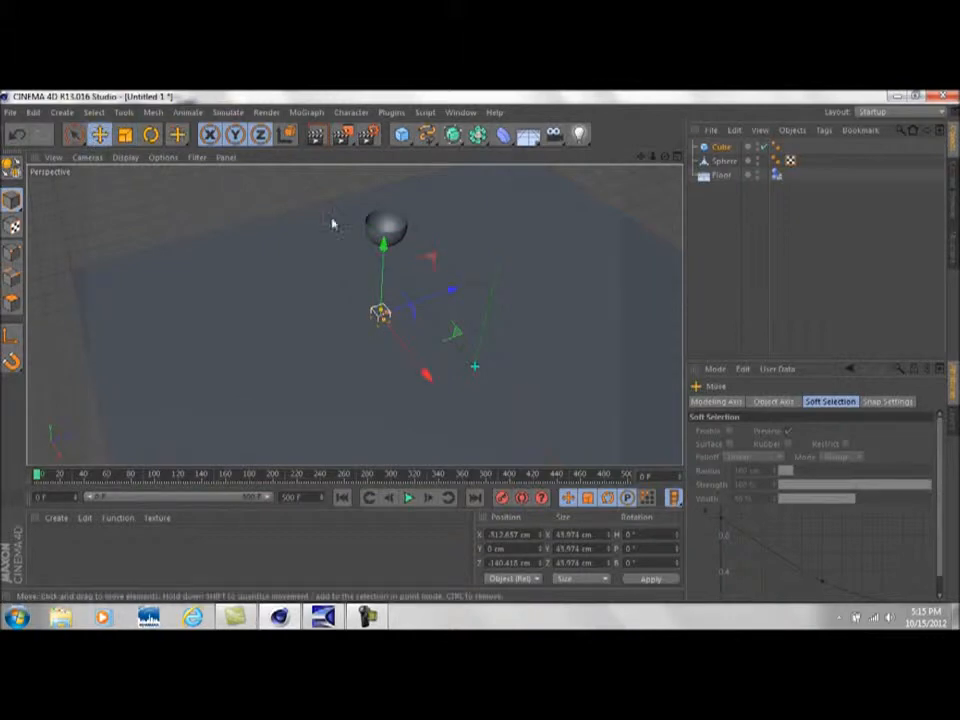
pyautogui.moveTo(383, 248); pyautogui.dragTo(378, 218)
pyautogui.scroll(2, 378, 218)
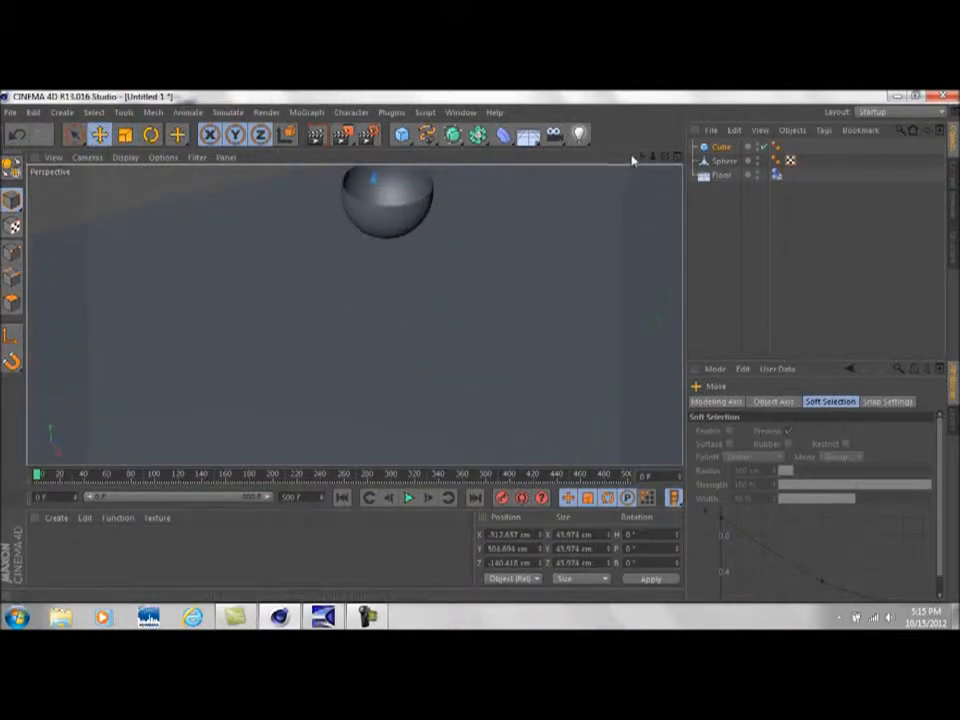
pyautogui.moveTo(641, 157); pyautogui.dragTo(640, 100)
pyautogui.press('t')
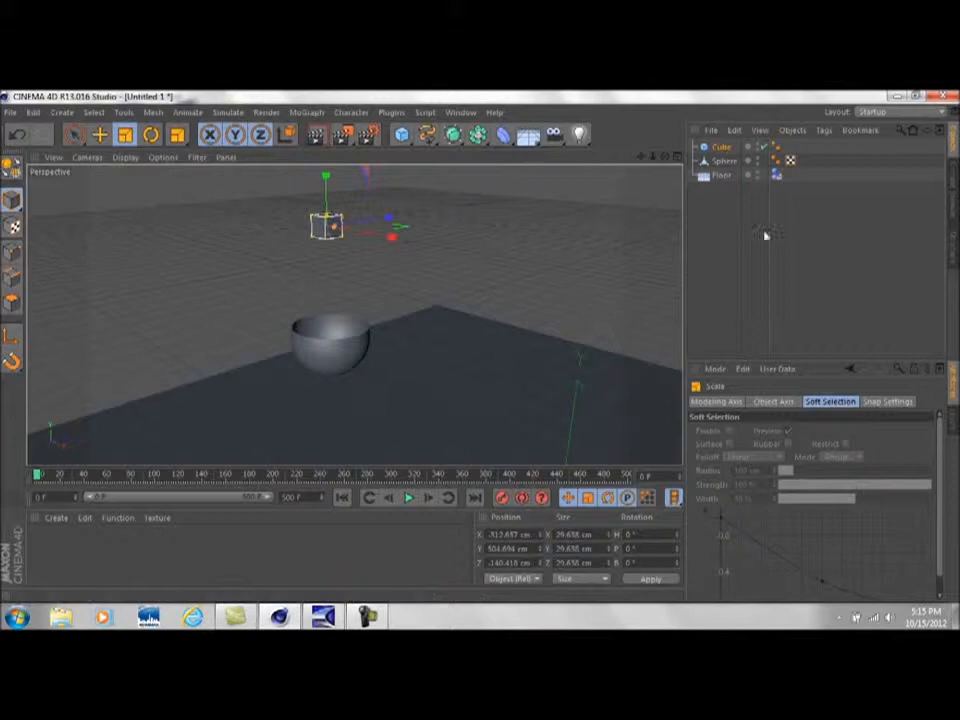
# Step: Add a Collider Body simulation tag to the half-sphere bowl
pyautogui.click(728, 161)
pyautogui.rightClick(735, 172)
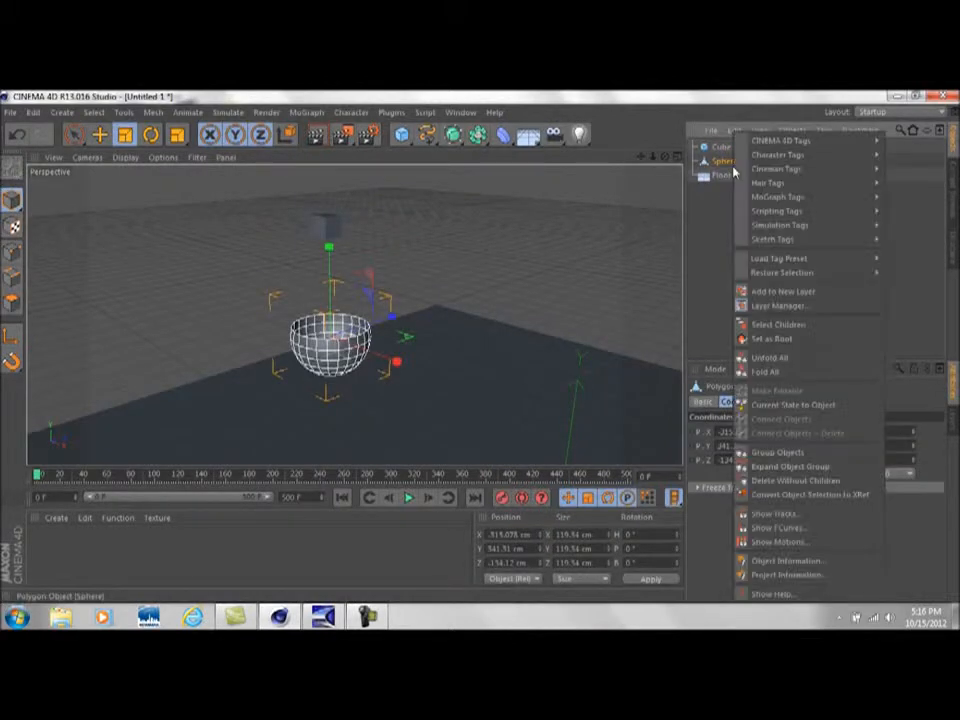
pyautogui.moveTo(836, 226)
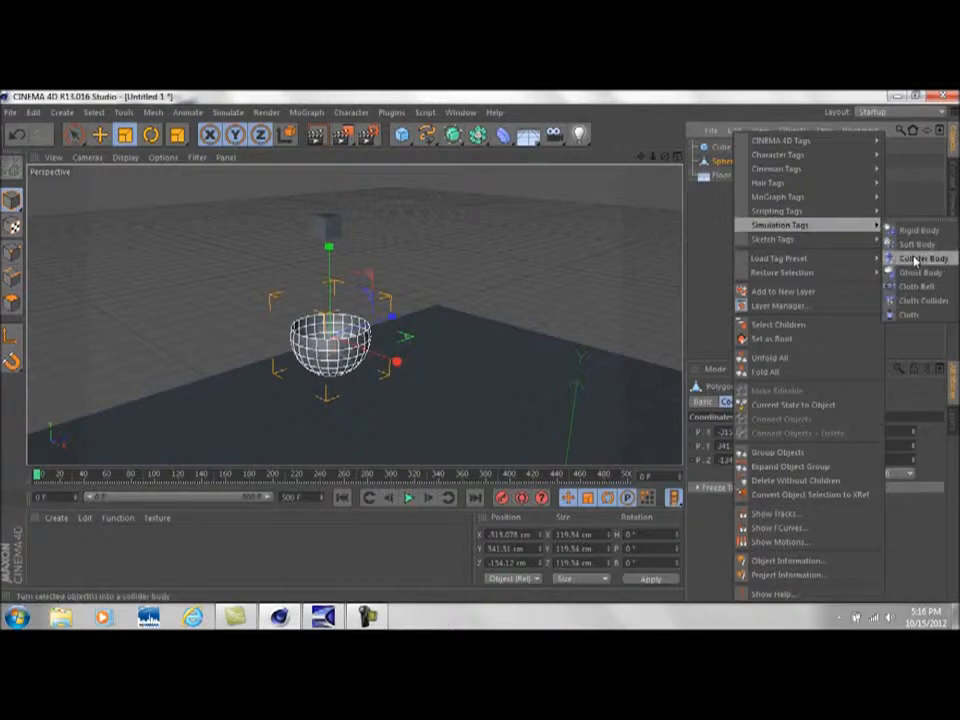
pyautogui.click(916, 260)
pyautogui.click(891, 234)
pyautogui.moveTo(665, 157); pyautogui.dragTo(641, 232)
# Step: Select the cube above the bowl and give it a Rigid Body simulation tag
pyautogui.click(362, 228)
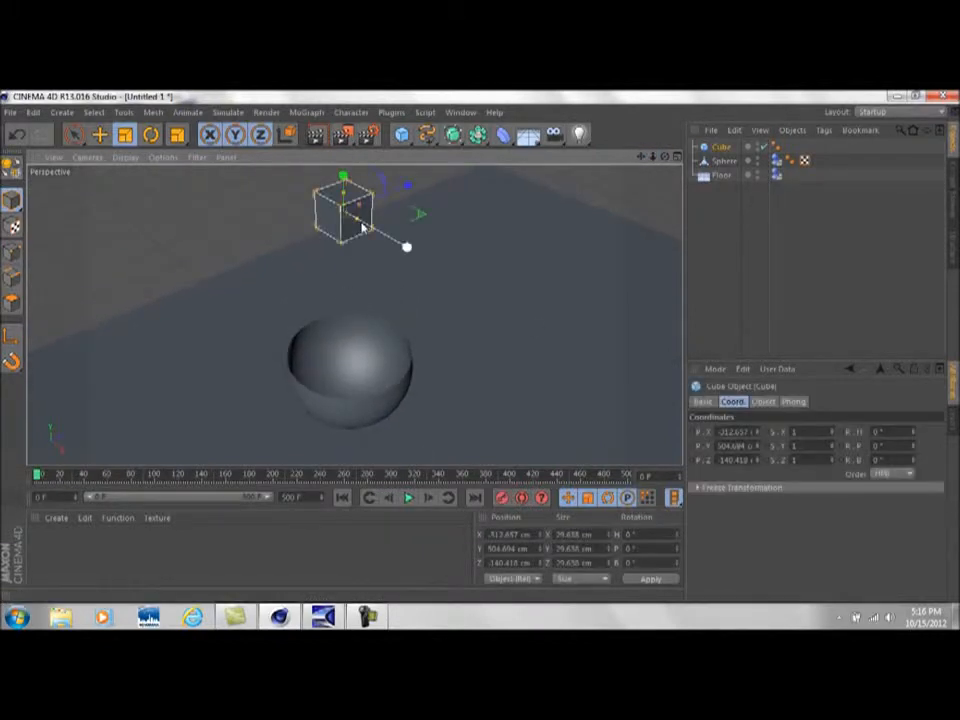
pyautogui.moveTo(665, 157)
pyautogui.mouseDown()
pyautogui.moveTo(665, 130)
pyautogui.moveTo(665, 200)
pyautogui.moveTo(665, 110)
pyautogui.moveTo(665, 195)
pyautogui.moveTo(665, 112)
pyautogui.moveTo(665, 150)
pyautogui.mouseUp()
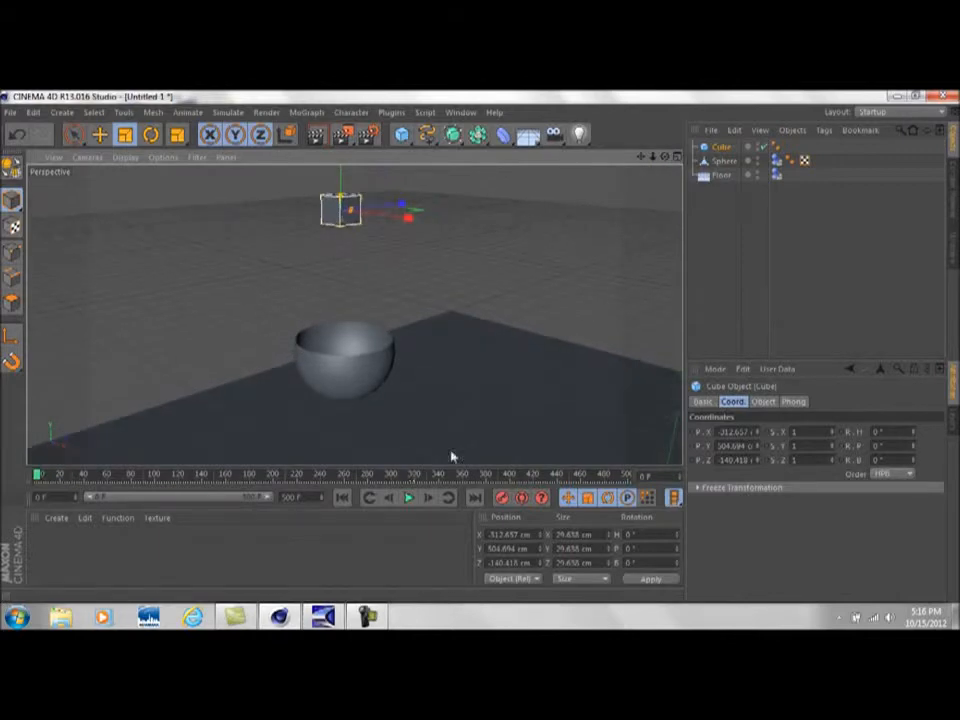
pyautogui.click(406, 500)
pyautogui.rightClick(714, 148)
pyautogui.moveTo(830, 225)
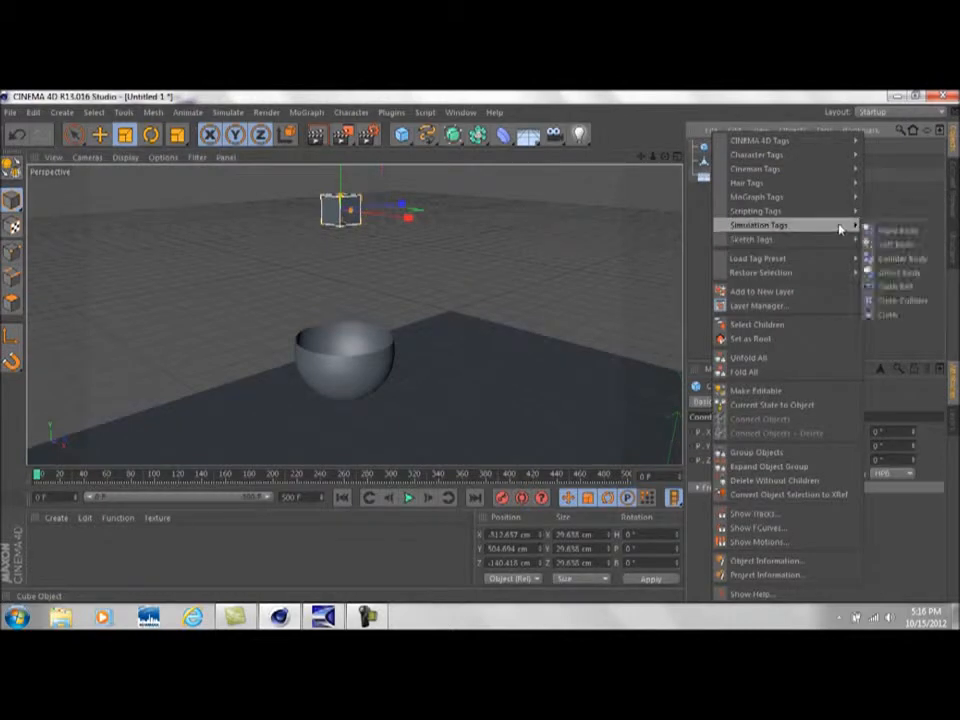
pyautogui.click(895, 227)
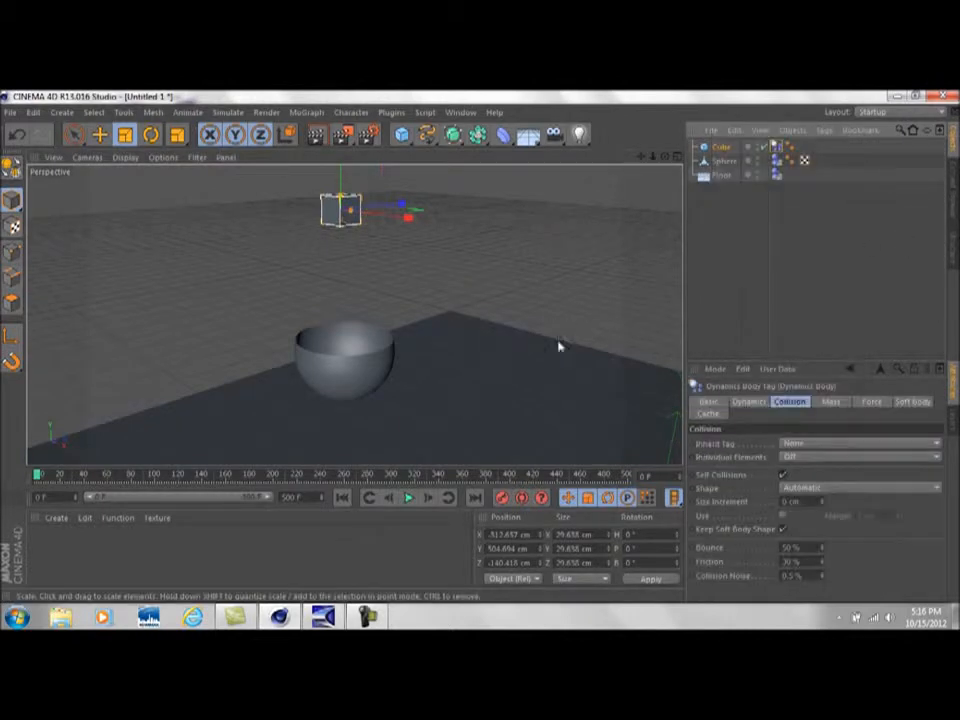
# Step: Play the cube's drop onto the bowl twice from the first frame and rewind
pyautogui.click(410, 500)
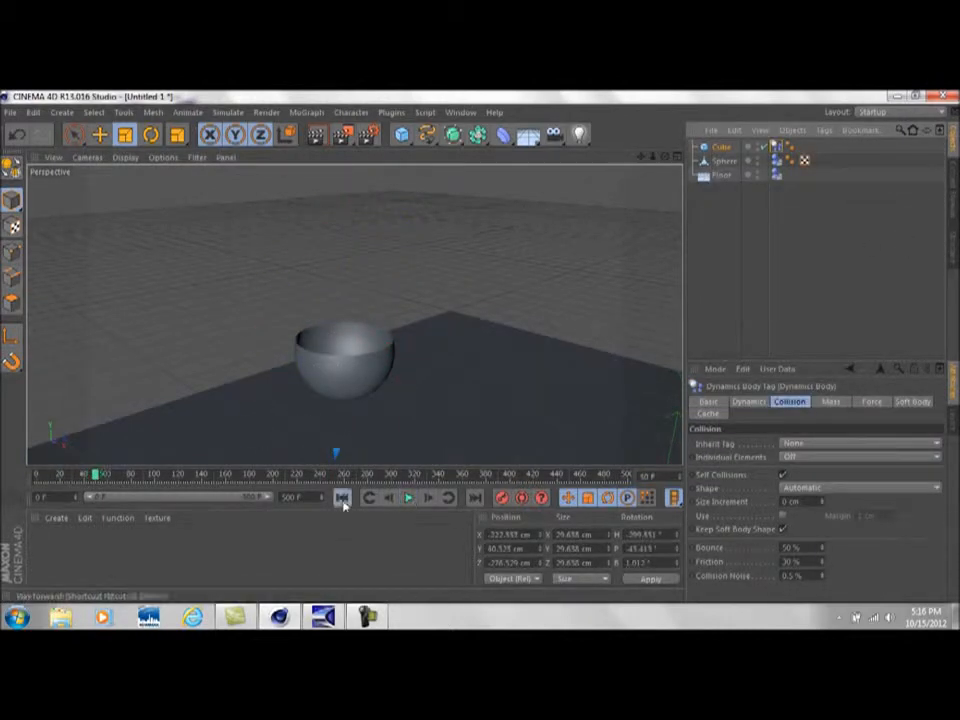
pyautogui.click(342, 498)
pyautogui.click(412, 499)
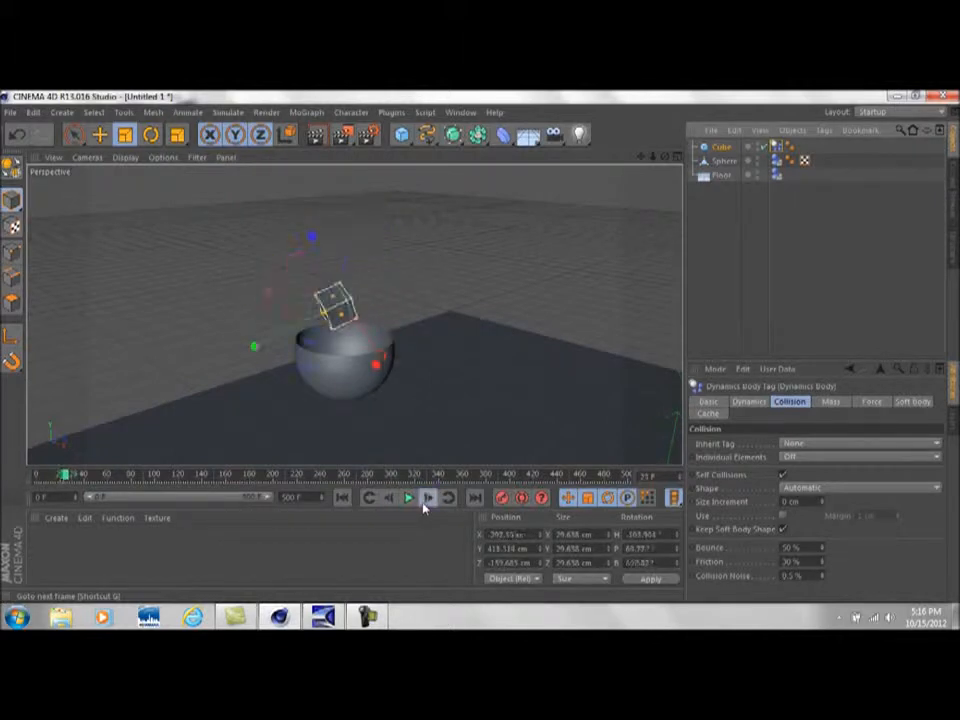
pyautogui.click(342, 497)
# Step: Examine the bowl's opening from a higher angle, replay the cube's drop twice from there, and rewind
pyautogui.scroll(3, 331, 362)
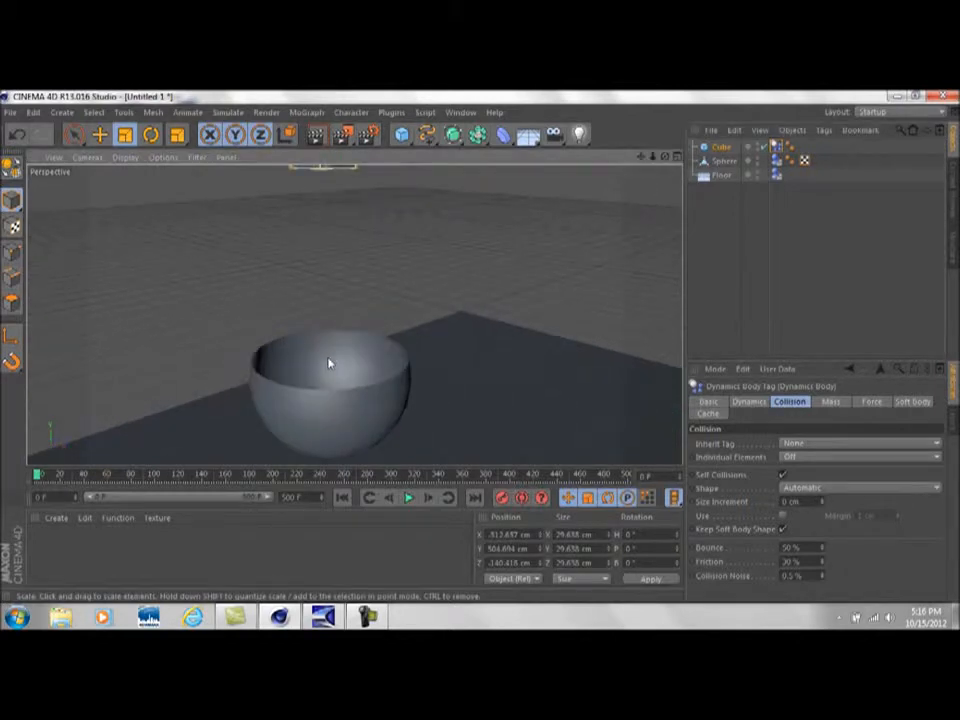
pyautogui.moveTo(665, 157); pyautogui.dragTo(670, 212)
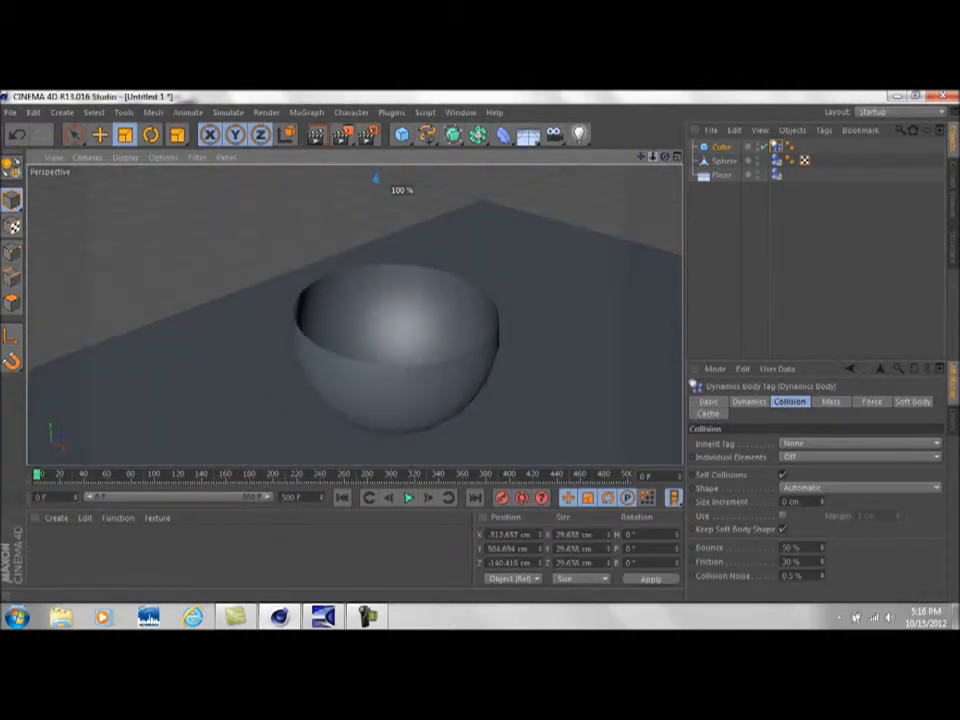
pyautogui.moveTo(653, 157); pyautogui.dragTo(651, 164)
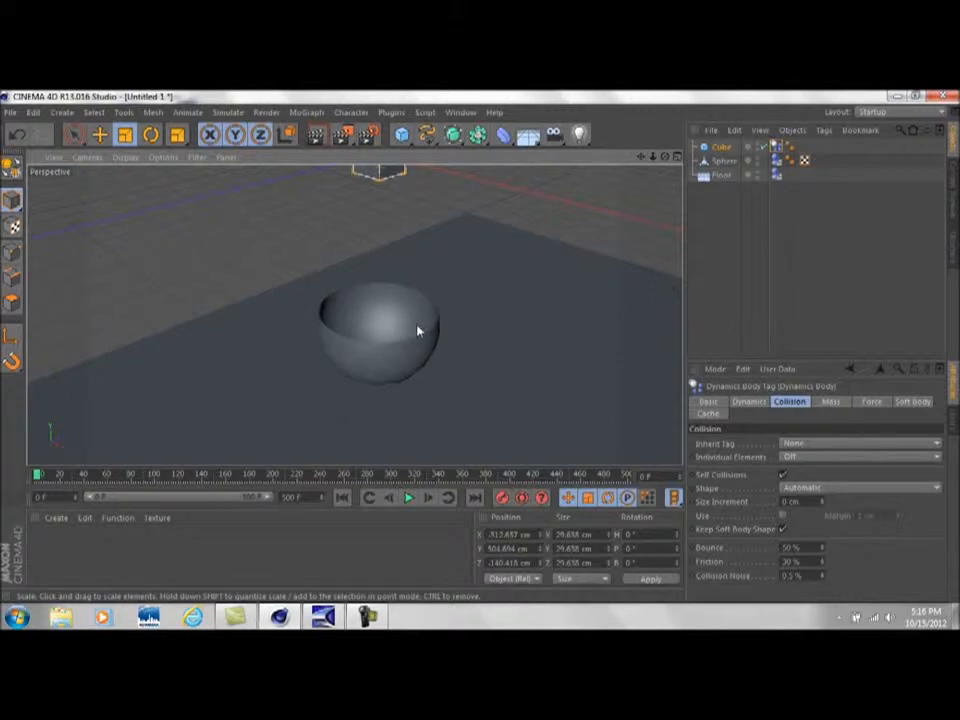
pyautogui.moveTo(643, 160); pyautogui.dragTo(645, 195)
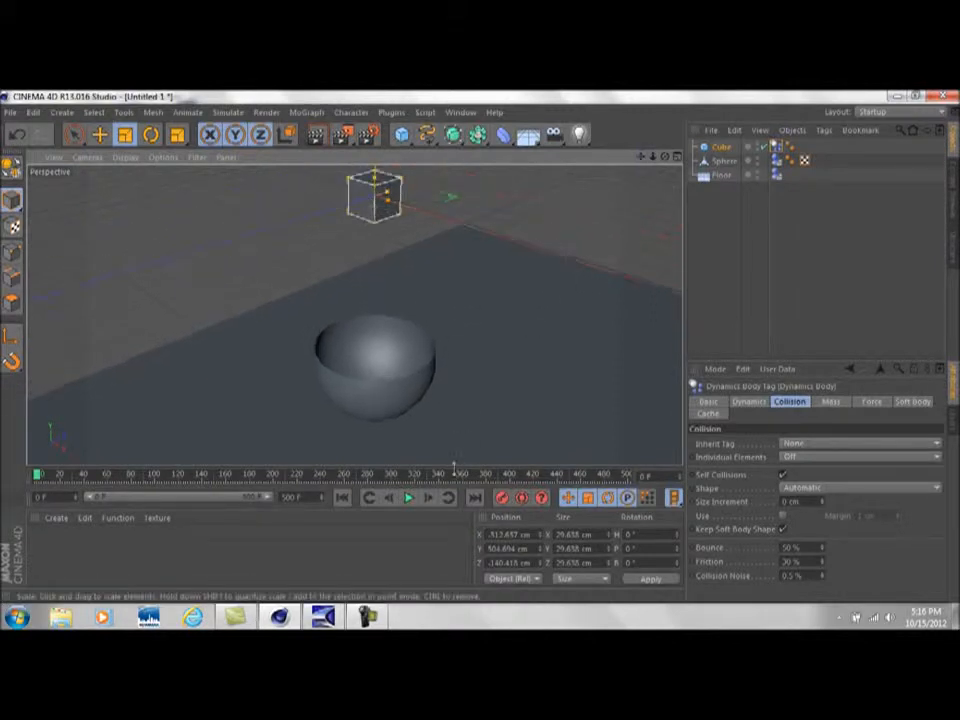
pyautogui.click(408, 499)
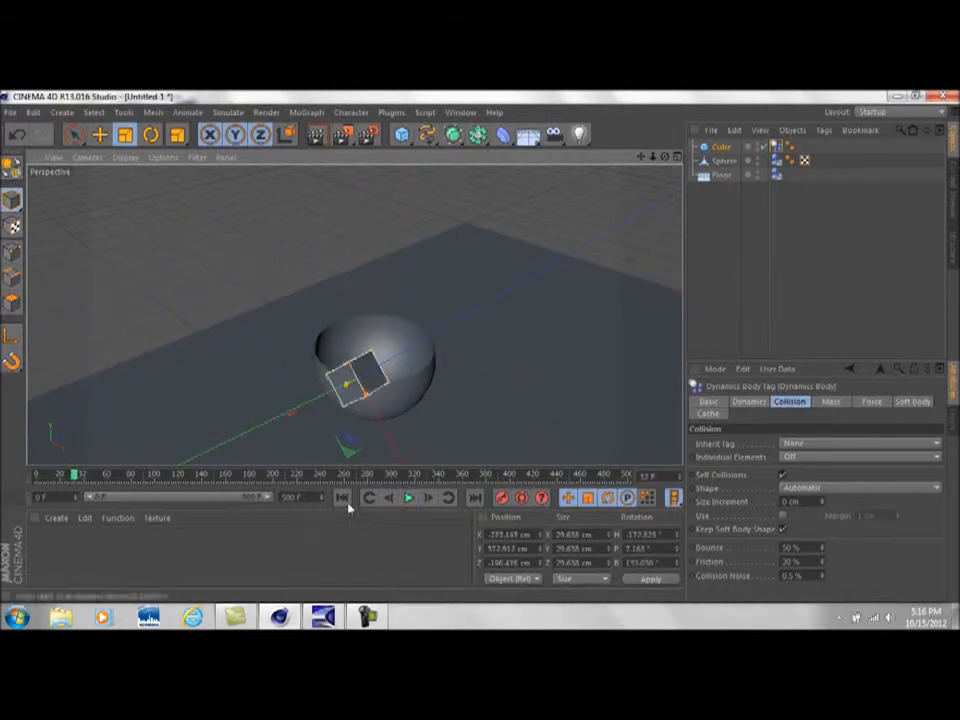
pyautogui.click(342, 497)
pyautogui.click(408, 497)
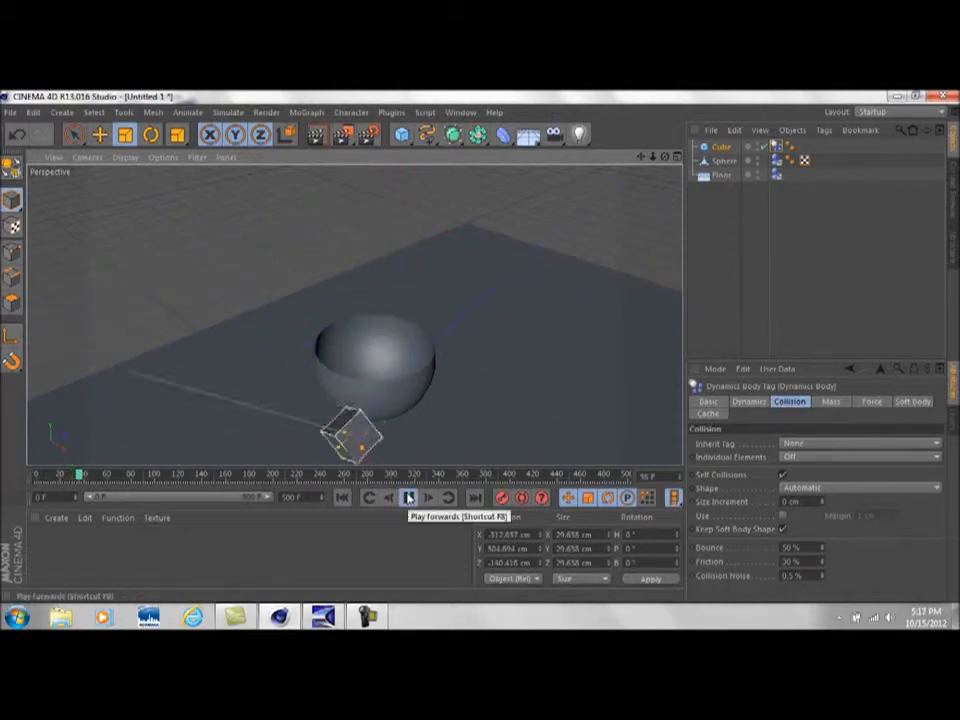
pyautogui.click(342, 497)
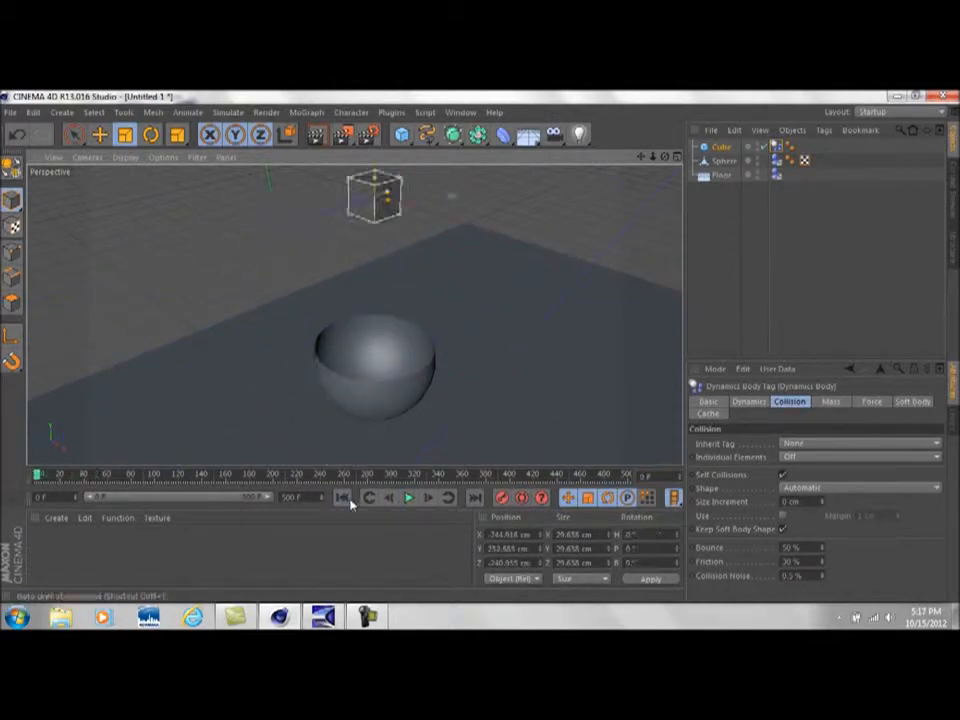
# Step: Set the collision shape in the bowl's Dynamics Body tag to Static Mesh
pyautogui.click(776, 164)
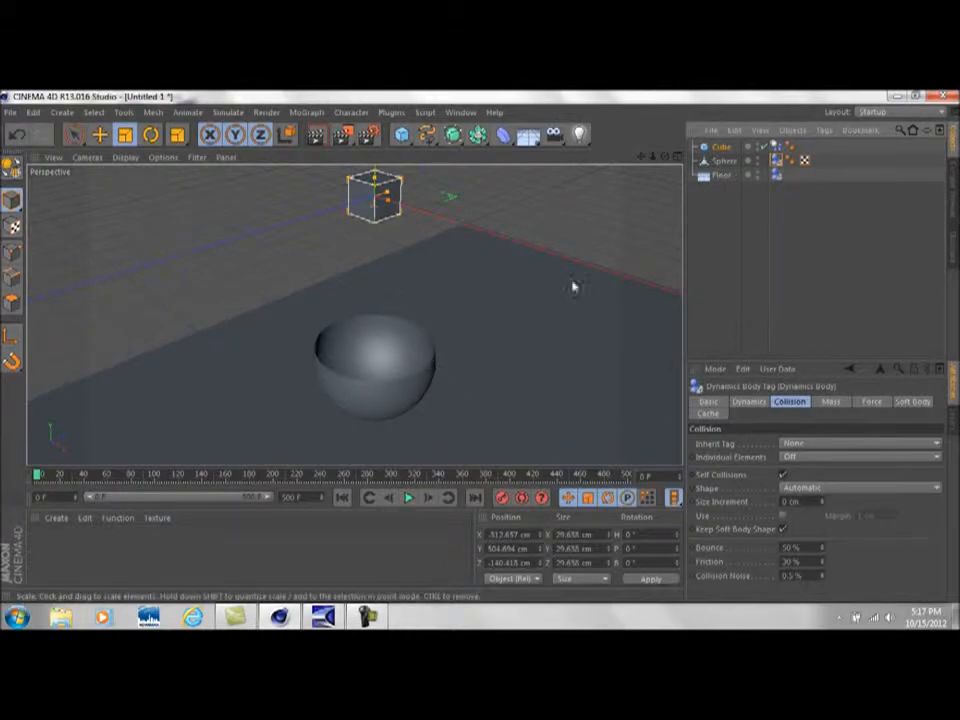
pyautogui.click(821, 497)
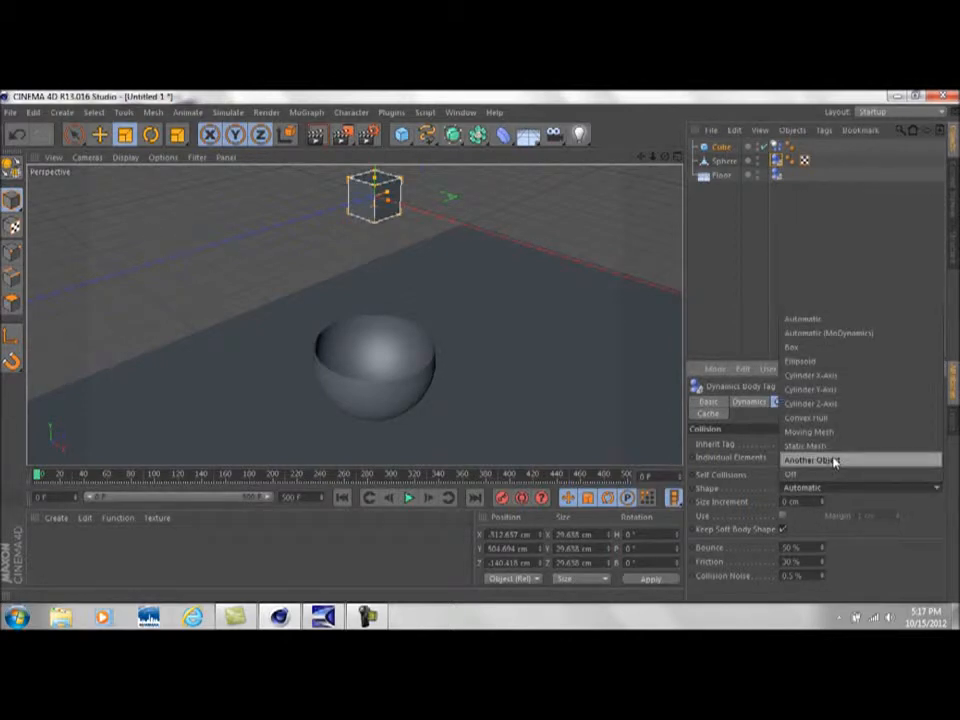
pyautogui.click(842, 446)
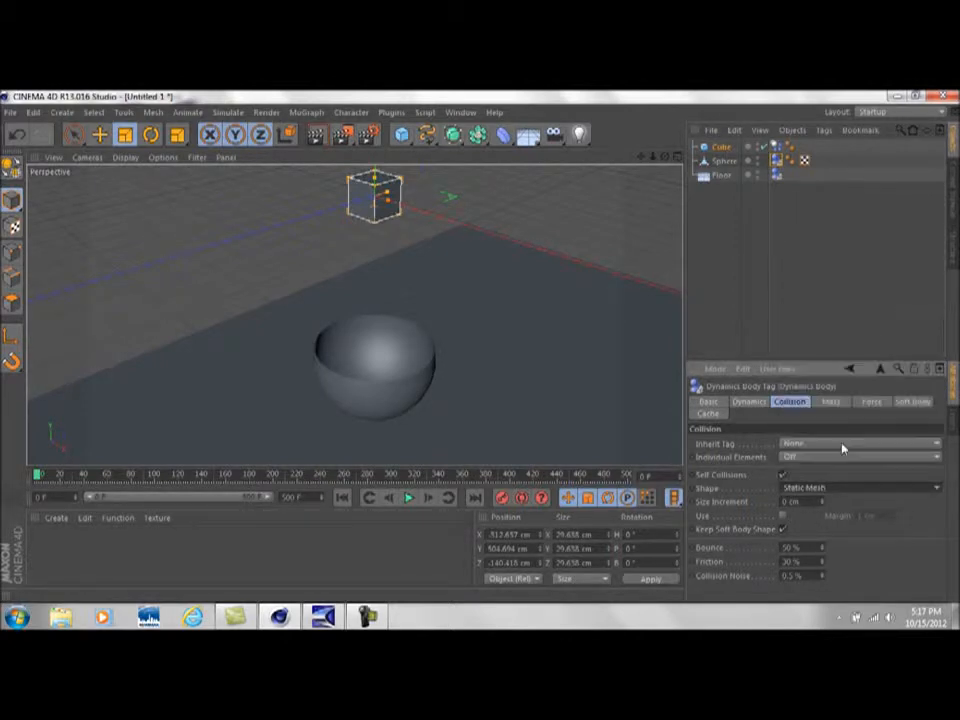
# Step: Play the cube's drop with the Static Mesh shape, inspect the inside of the bowl, and rewind
pyautogui.click(407, 499)
pyautogui.moveTo(664, 157)
pyautogui.mouseDown()
pyautogui.moveTo(664, 210)
pyautogui.moveTo(656, 95)
pyautogui.moveTo(668, 157)
pyautogui.moveTo(760, 157)
pyautogui.moveTo(656, 160)
pyautogui.moveTo(660, 112)
pyautogui.moveTo(664, 200)
pyautogui.moveTo(656, 158)
pyautogui.mouseUp()
pyautogui.click(343, 498)
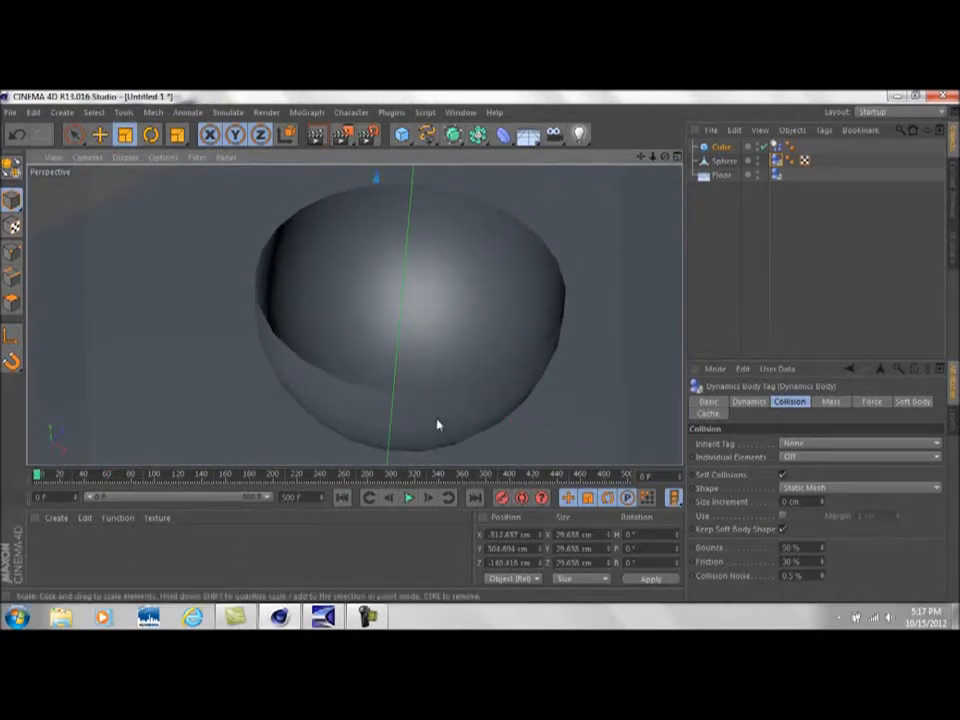
pyautogui.scroll(-8, 434, 424)
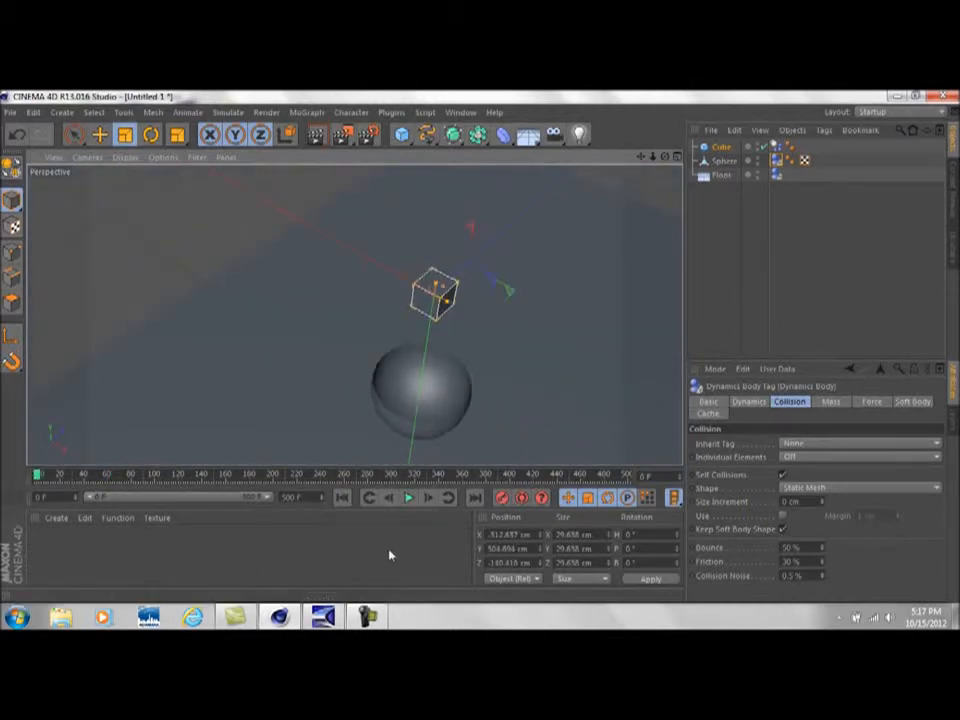
# Step: Replay the cube's drop from the first frame, rewind, and set the bowl's collision shape to Automatic
pyautogui.click(415, 500)
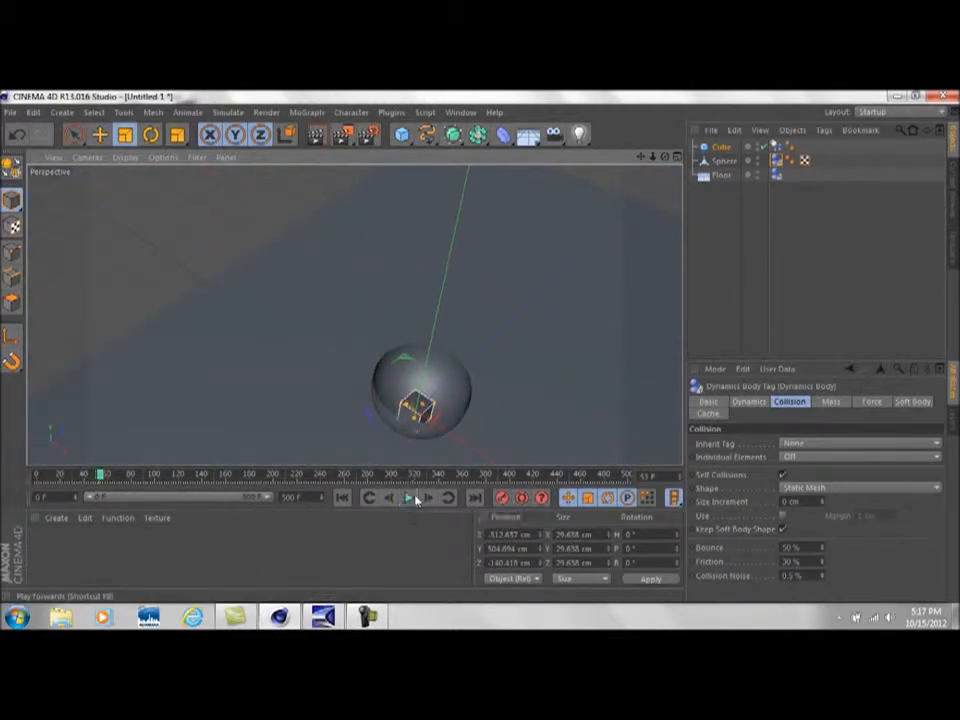
pyautogui.click(343, 497)
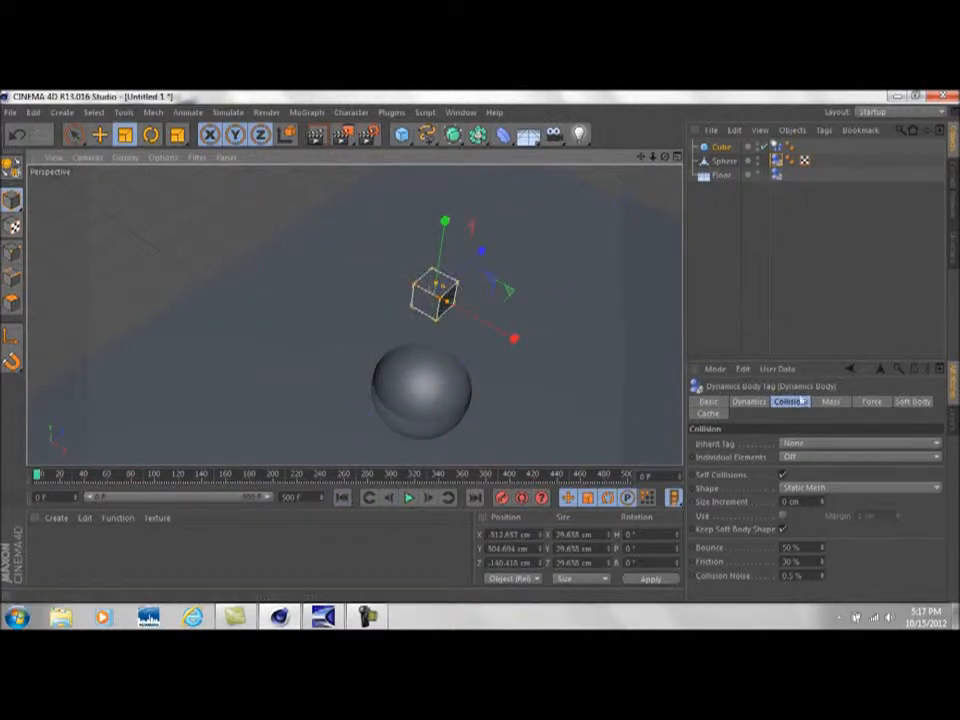
pyautogui.click(843, 486)
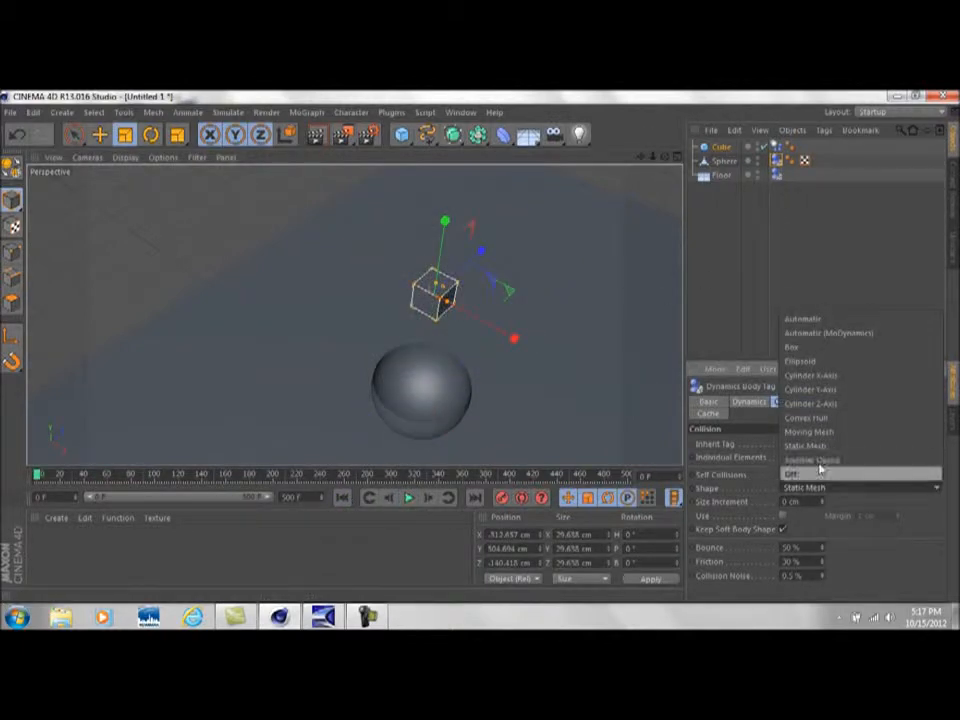
pyautogui.click(812, 319)
# Step: Play the cube's drop with the bowl's Automatic collision shape and rewind to the first frame
pyautogui.click(408, 497)
pyautogui.click(408, 497)
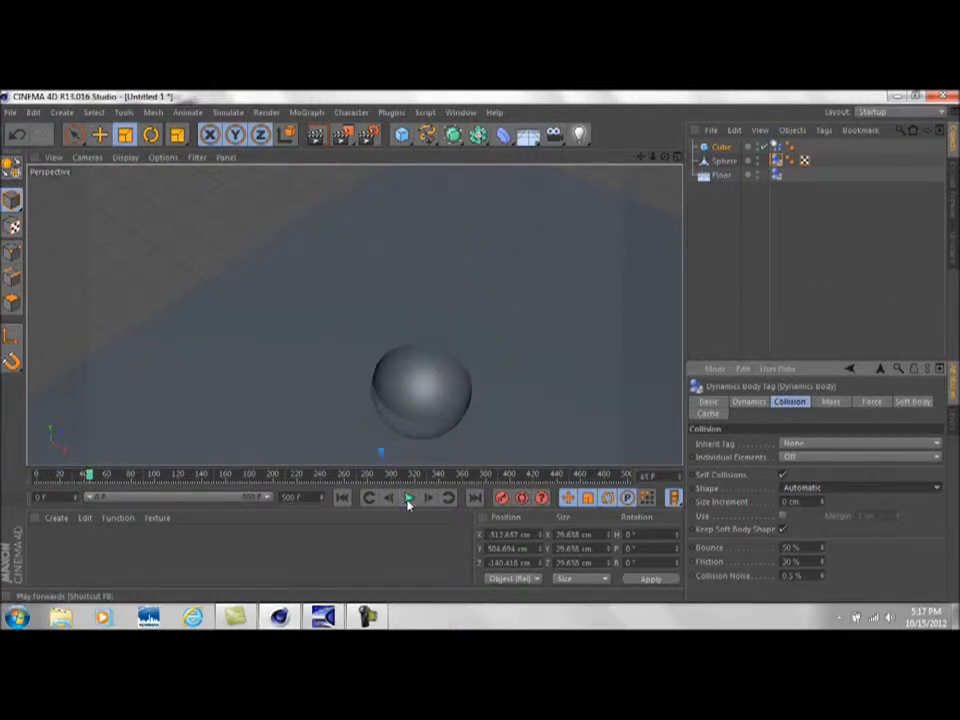
pyautogui.click(344, 498)
pyautogui.scroll(3, 596, 360)
pyautogui.scroll(-2, 590, 340)
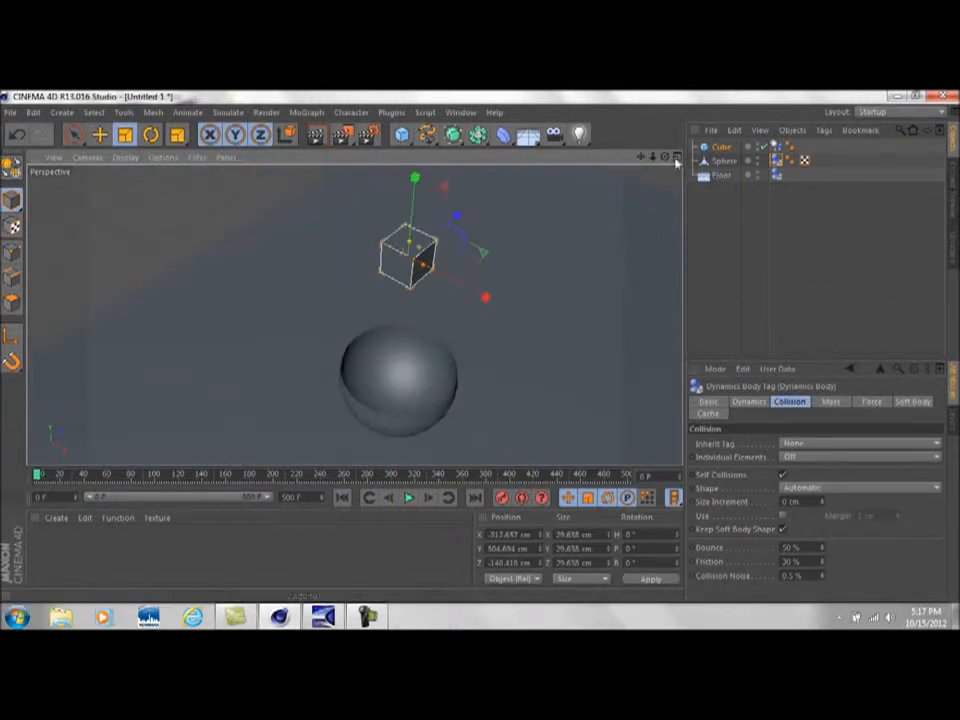
# Step: Switch the bowl's dynamics mass to Custom Mass with a value of 500
pyautogui.click(830, 402)
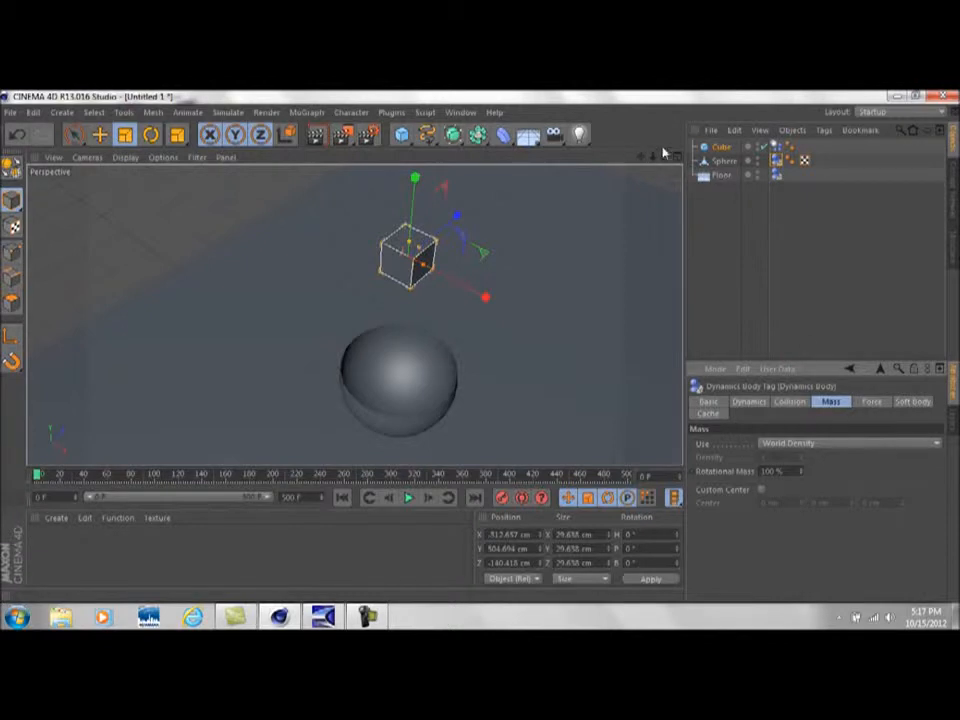
pyautogui.moveTo(668, 160); pyautogui.dragTo(641, 160)
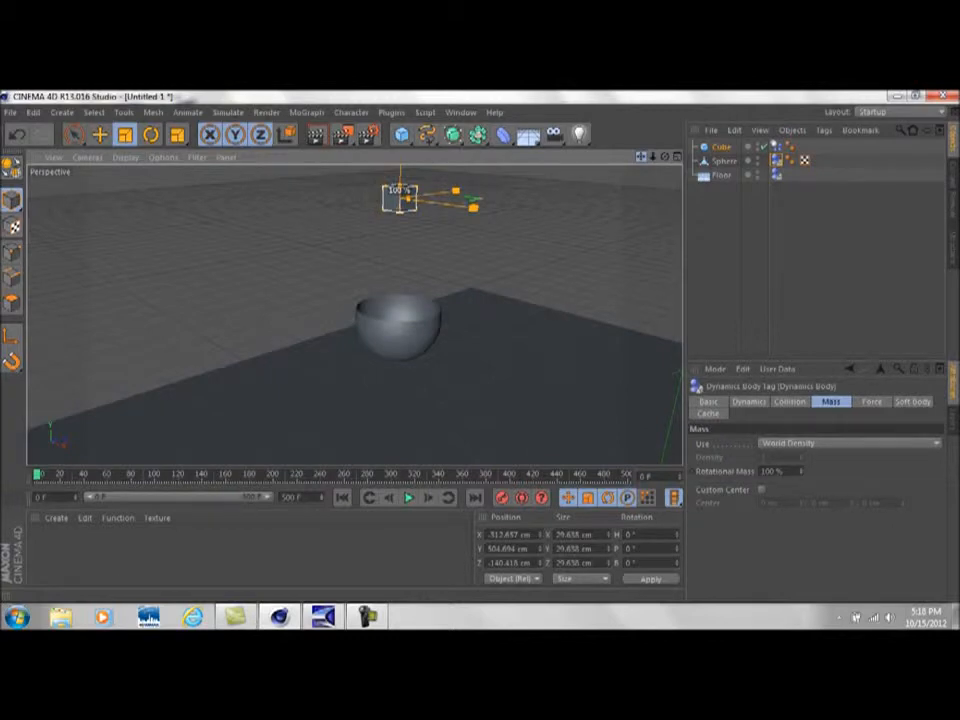
pyautogui.moveTo(641, 160); pyautogui.dragTo(641, 172)
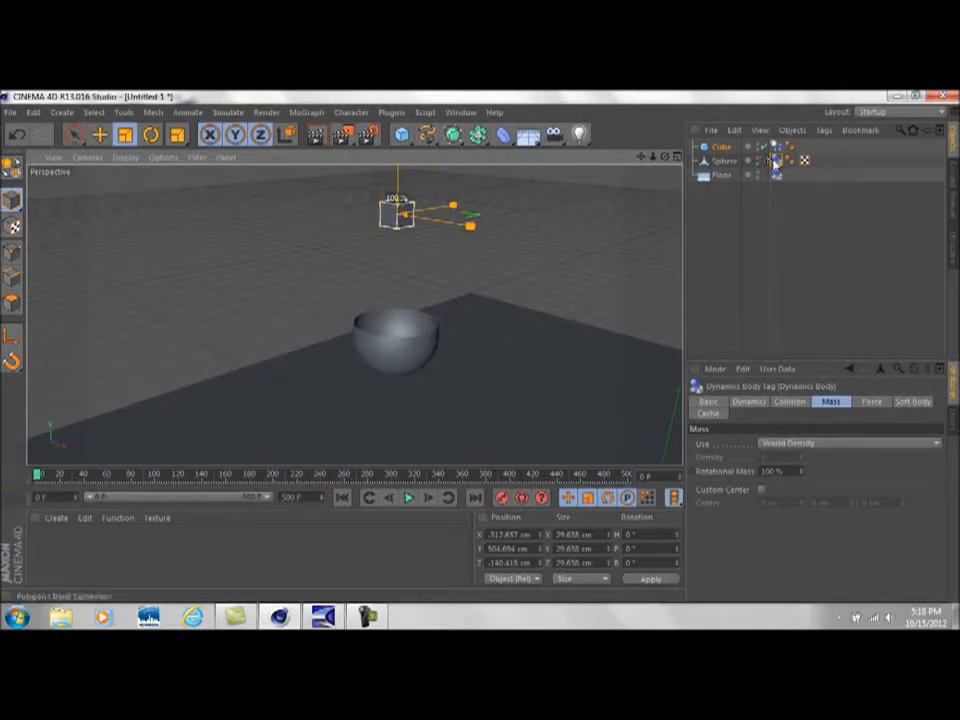
pyautogui.click(842, 445)
pyautogui.click(834, 487)
pyautogui.doubleClick(766, 457)
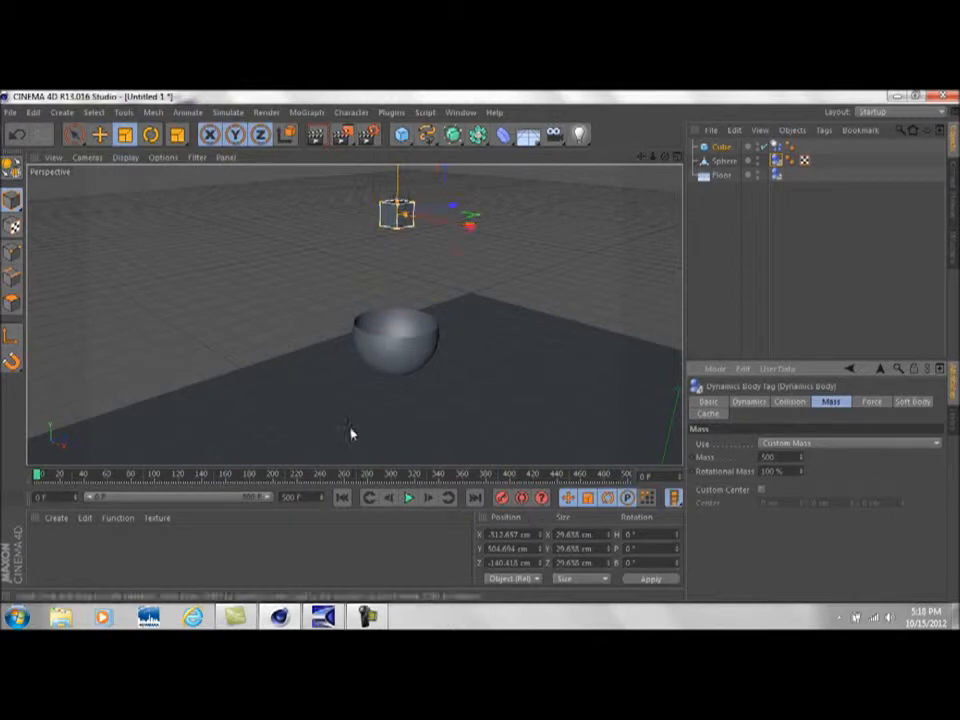
# Step: Play the cube's drop with the bowl's custom mass and rewind
pyautogui.click(409, 498)
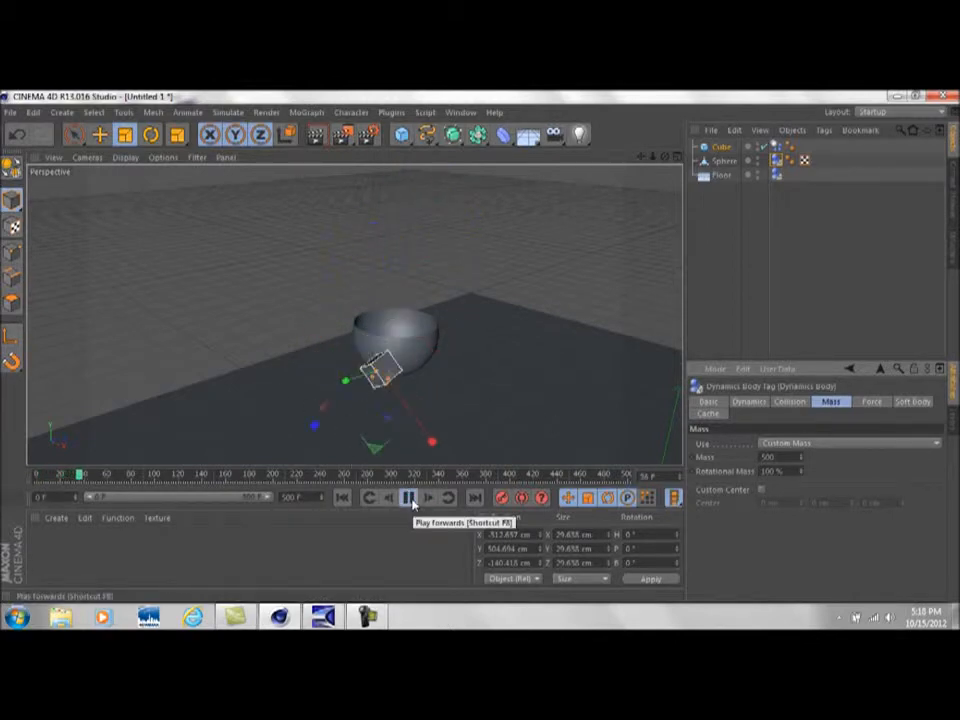
pyautogui.click(410, 500)
pyautogui.click(341, 498)
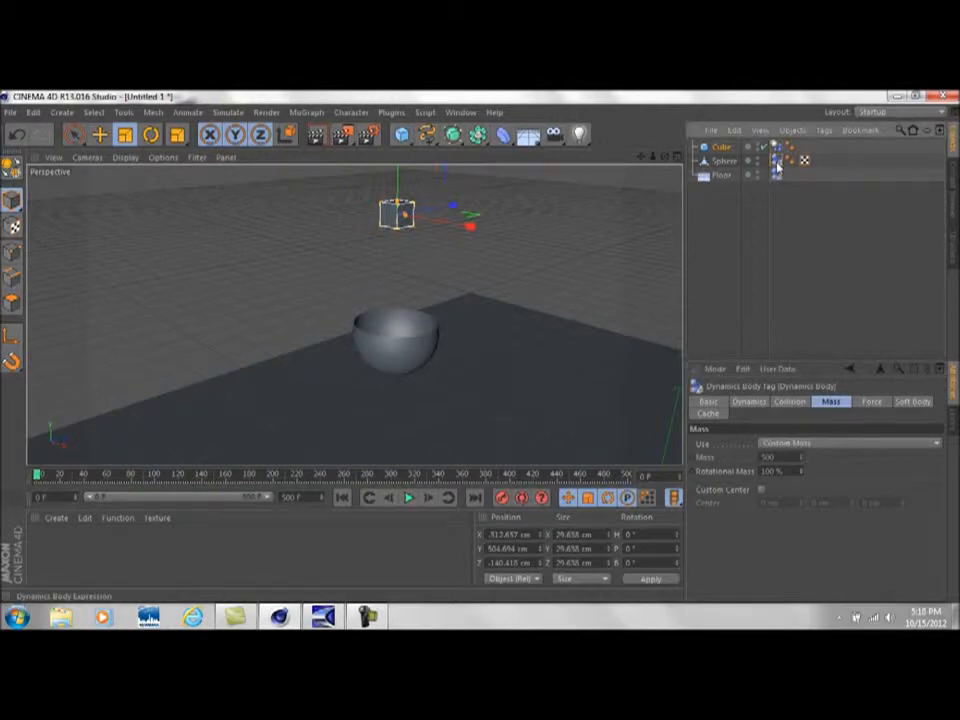
# Step: Return the bowl's mass to World Density and give the cube a Custom Mass of 500
pyautogui.click(806, 444)
pyautogui.click(807, 448)
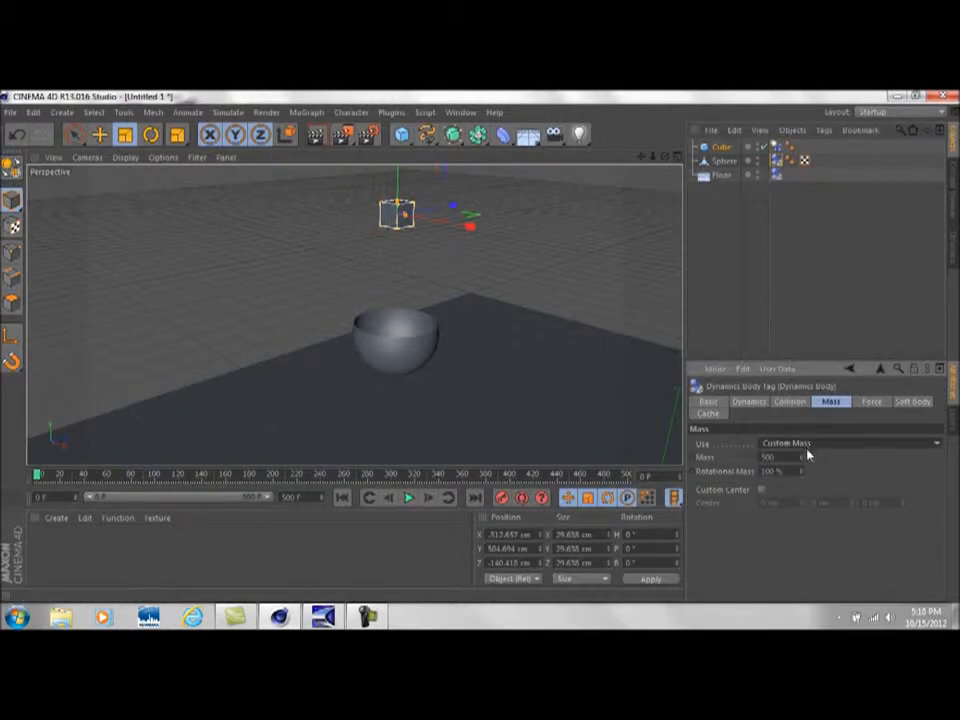
pyautogui.click(805, 447)
pyautogui.click(803, 456)
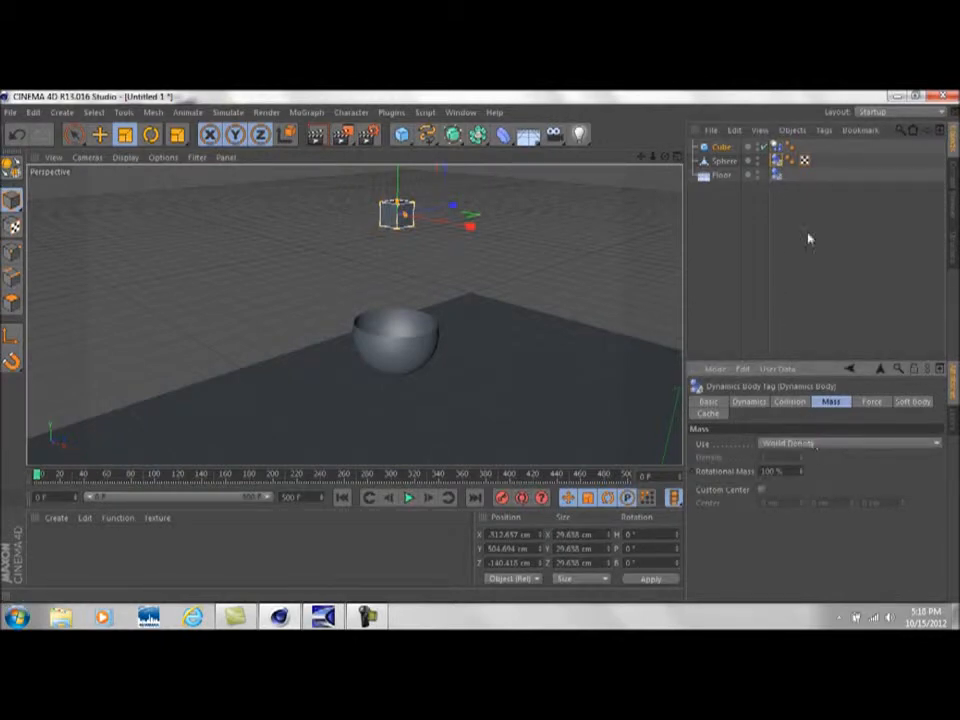
pyautogui.click(801, 446)
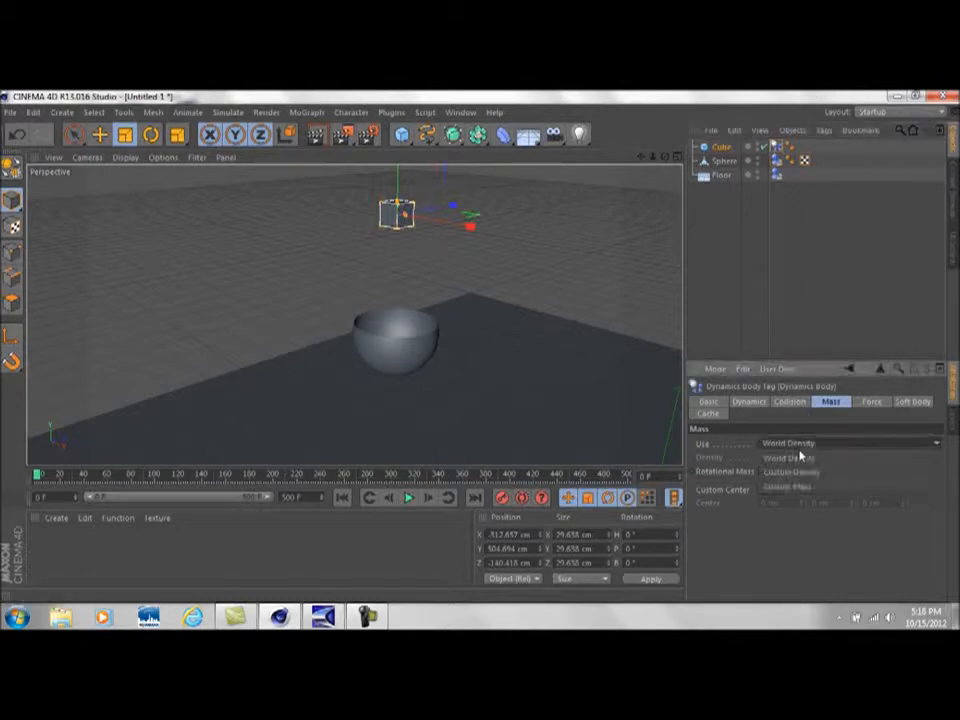
pyautogui.click(803, 485)
pyautogui.write('500')
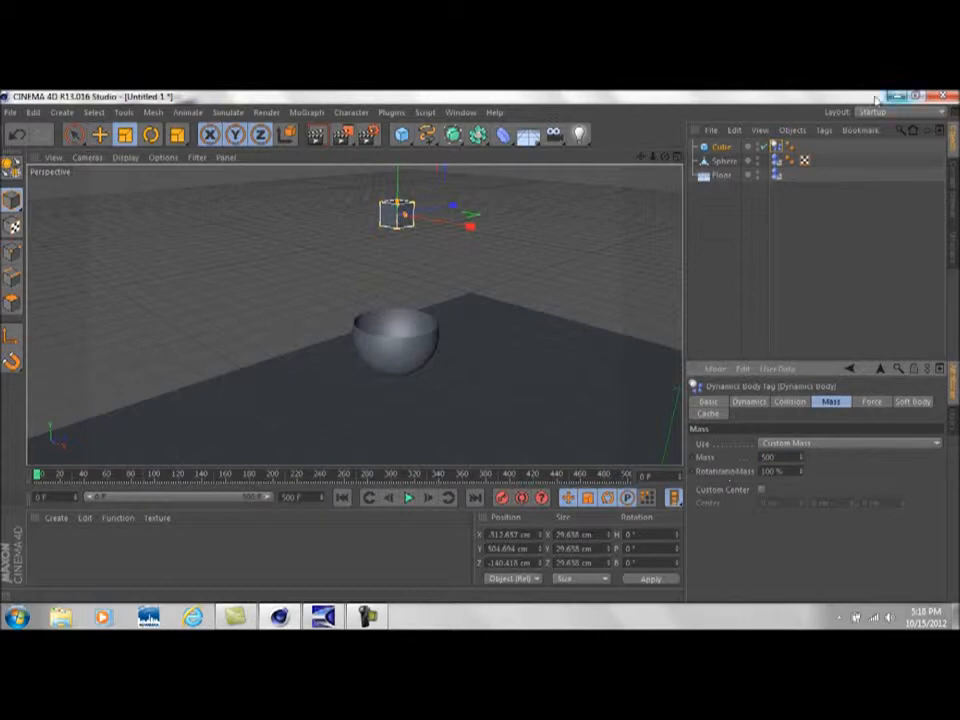
# Step: Set the bowl's collision shape back to Static Mesh
pyautogui.click(776, 160)
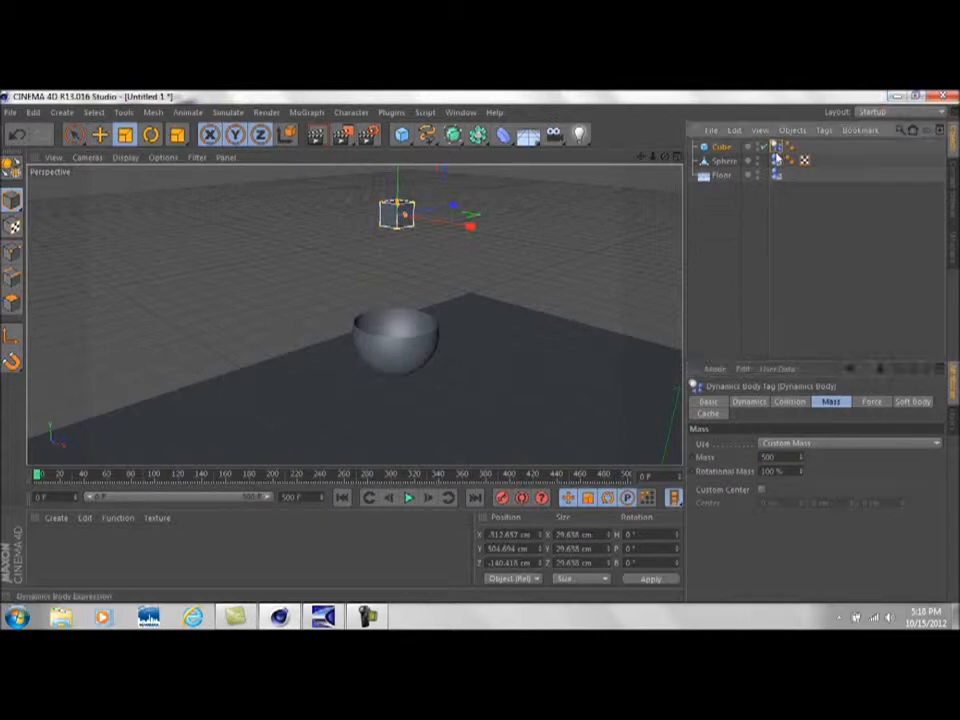
pyautogui.click(790, 401)
pyautogui.click(795, 488)
pyautogui.click(818, 446)
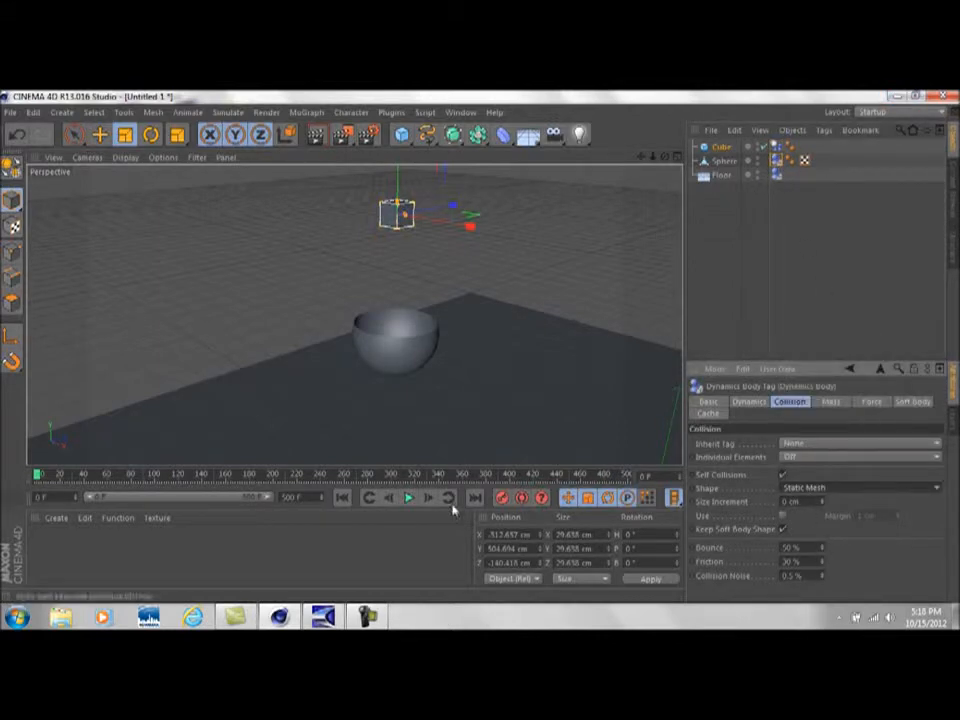
# Step: Play the heavier cube's drop onto the Static Mesh bowl, rewind, and look at the bowl up close
pyautogui.click(407, 499)
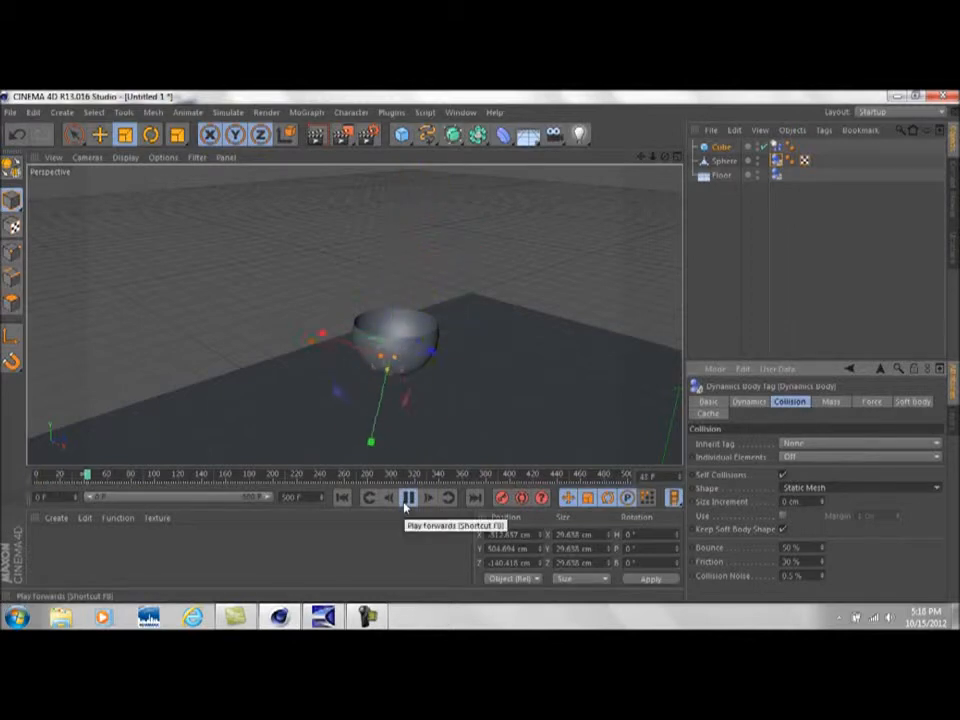
pyautogui.click(406, 503)
pyautogui.click(341, 501)
pyautogui.scroll(5, 418, 343)
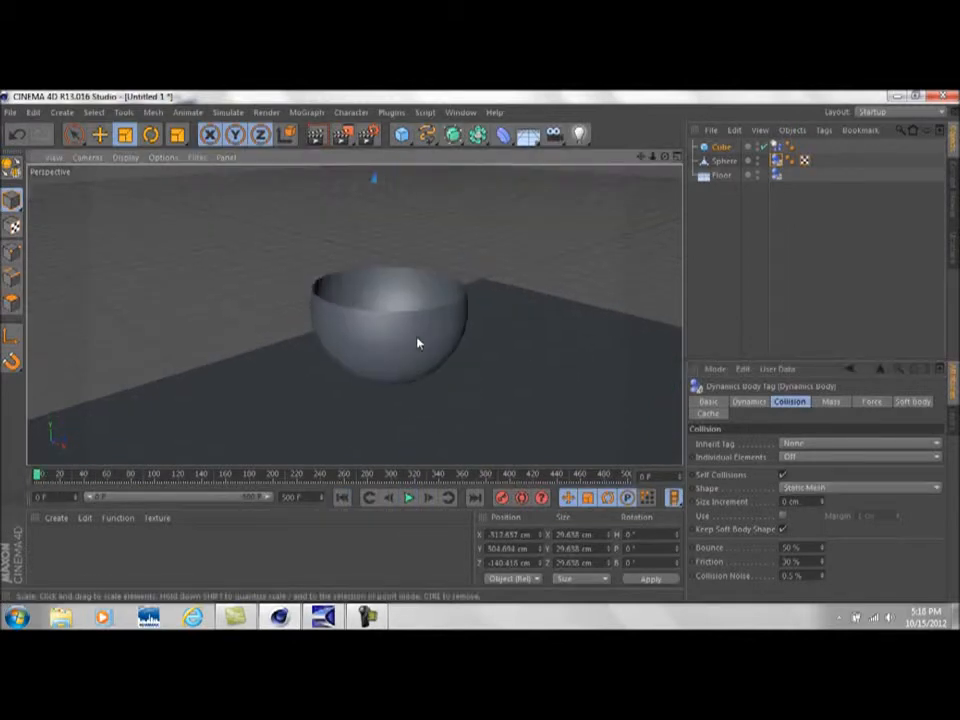
# Step: Delete the cube and the bowl so only the floor remains in the scene
pyautogui.moveTo(843, 165); pyautogui.dragTo(624, 127)
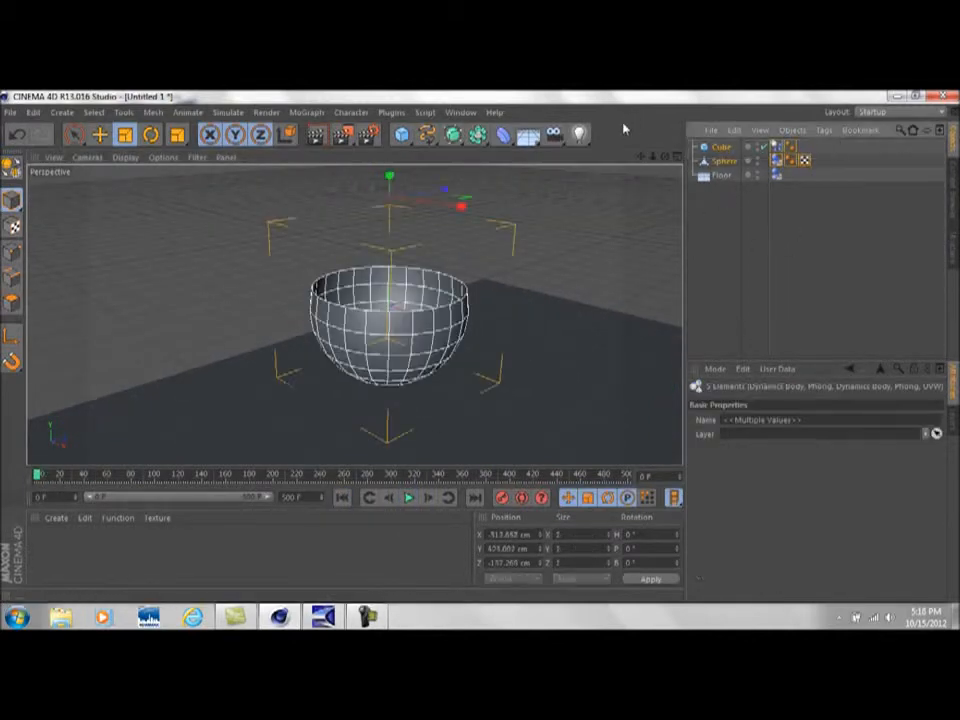
pyautogui.press('Delete')
pyautogui.scroll(-1, 651, 202)
pyautogui.scroll(-1, 651, 202)
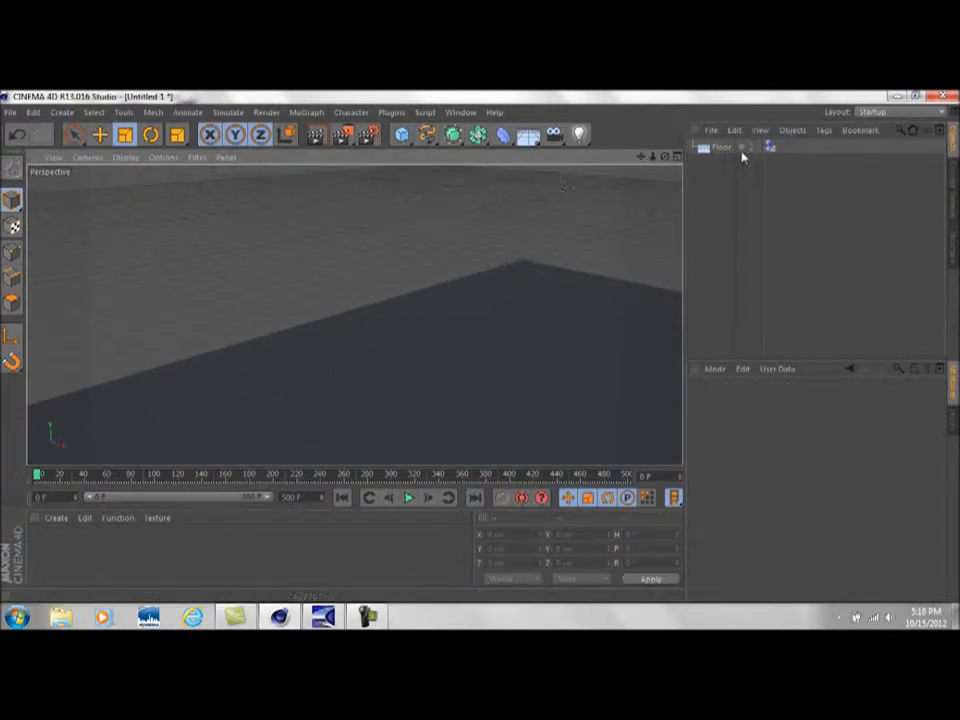
pyautogui.moveTo(641, 158); pyautogui.dragTo(505, 112)
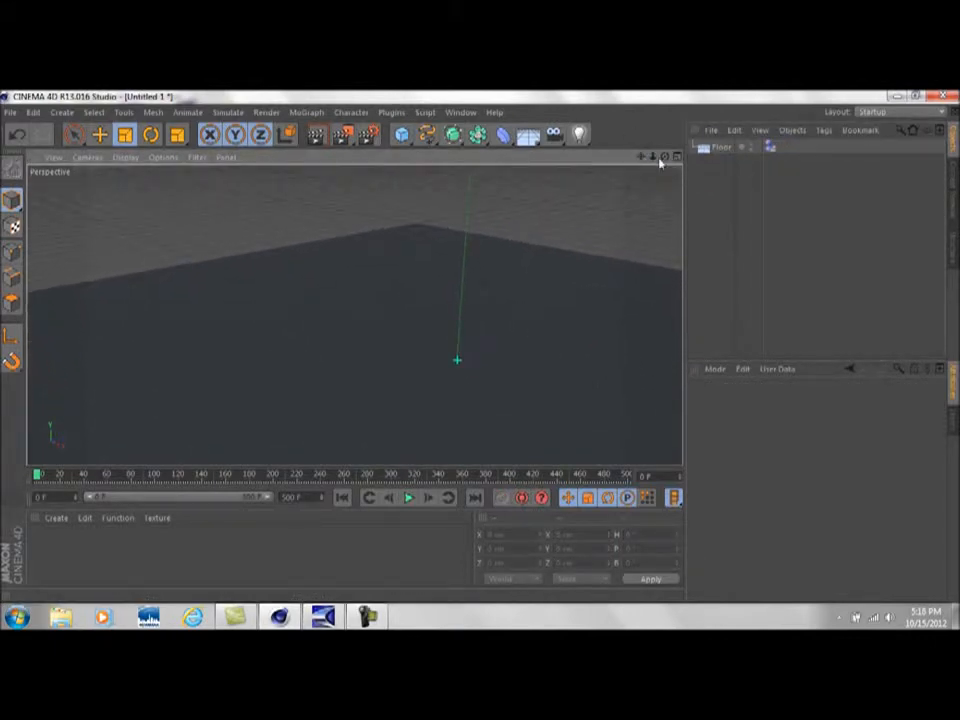
# Step: Add a sphere at the origin and scale it down to about 54 cm in diameter
pyautogui.click(401, 136)
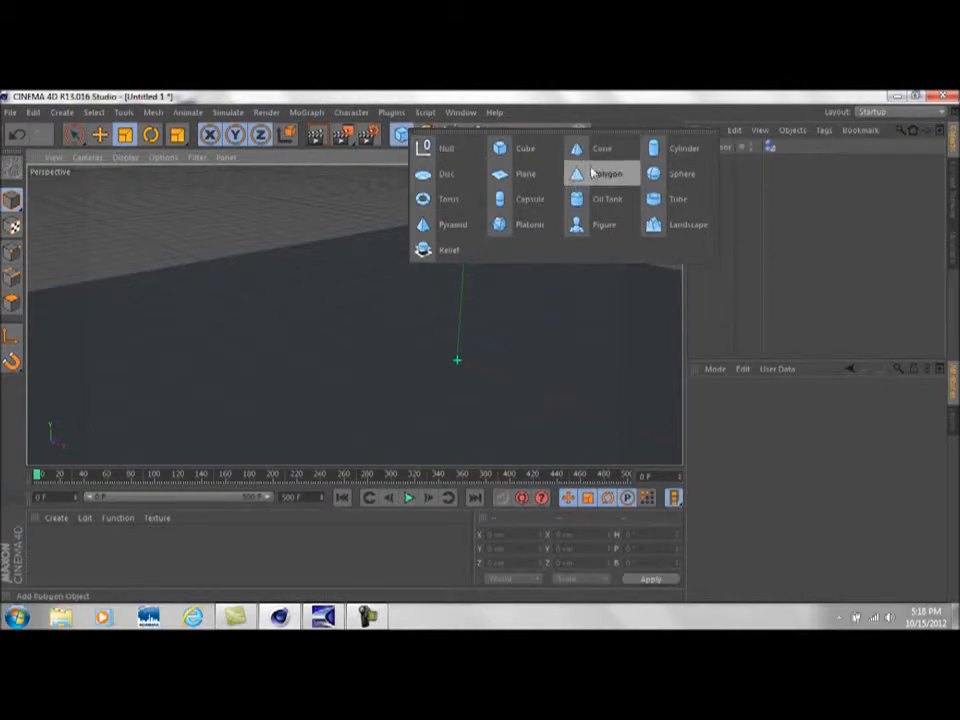
pyautogui.click(672, 174)
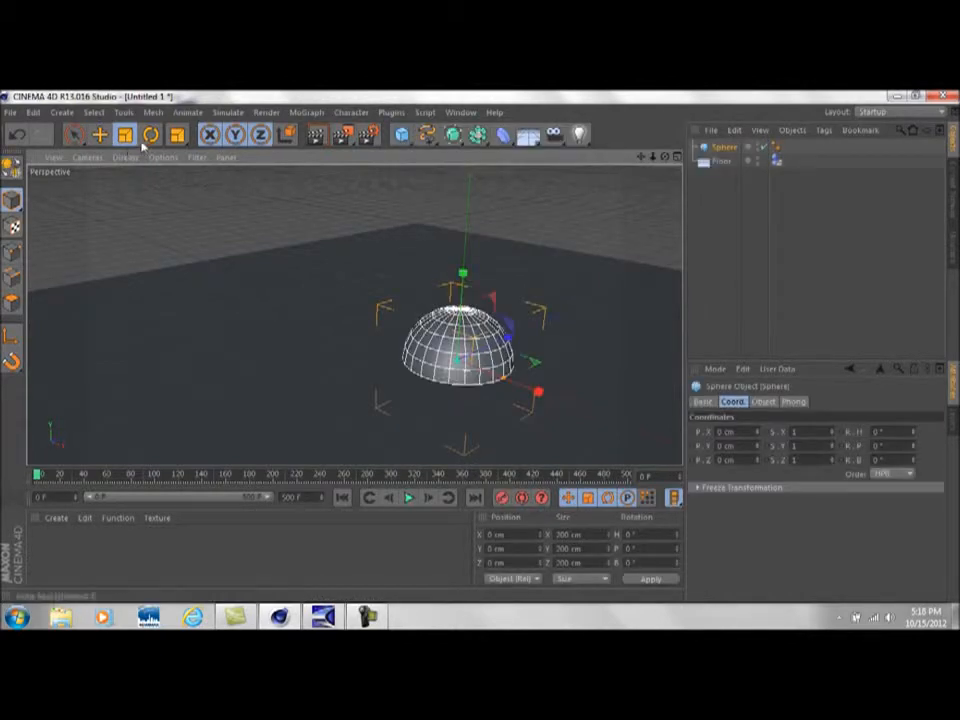
pyautogui.click(176, 138)
pyautogui.moveTo(463, 275); pyautogui.dragTo(316, 380)
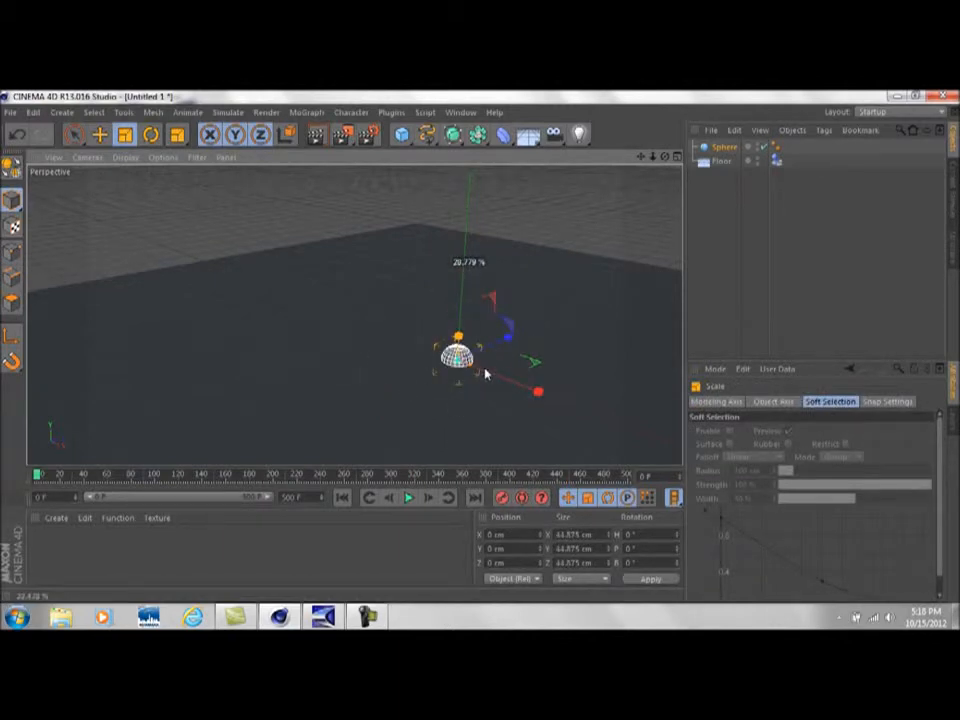
pyautogui.moveTo(485, 373); pyautogui.dragTo(655, 268)
# Step: Place the sphere inside a new MoGraph Cloner and give the sphere a Rigid Body tag
pyautogui.click(306, 112)
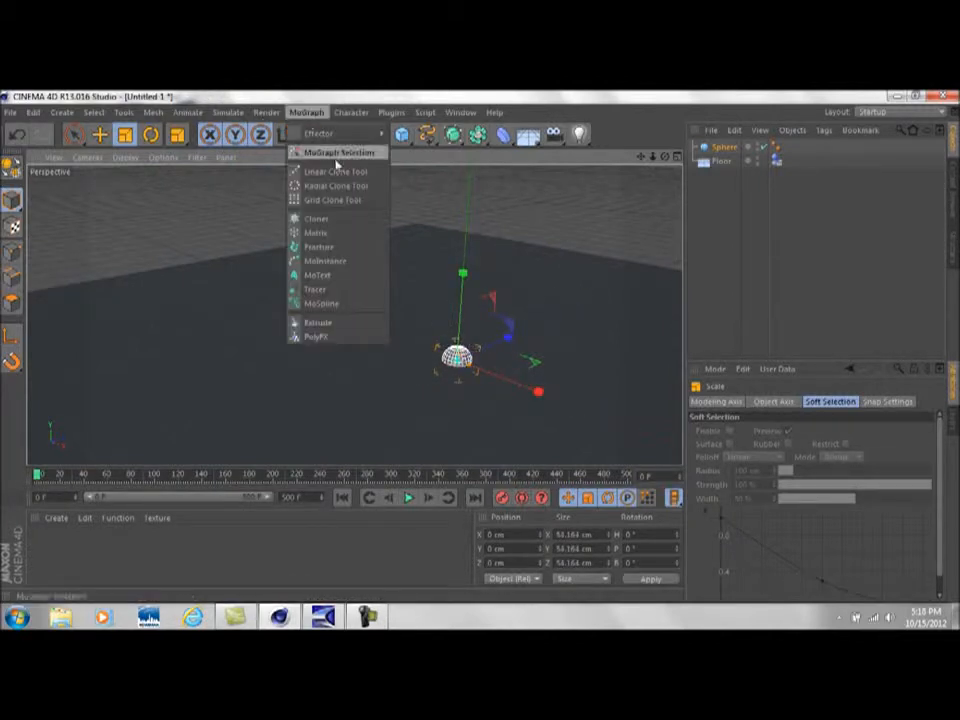
pyautogui.click(356, 219)
pyautogui.moveTo(729, 147); pyautogui.dragTo(729, 148)
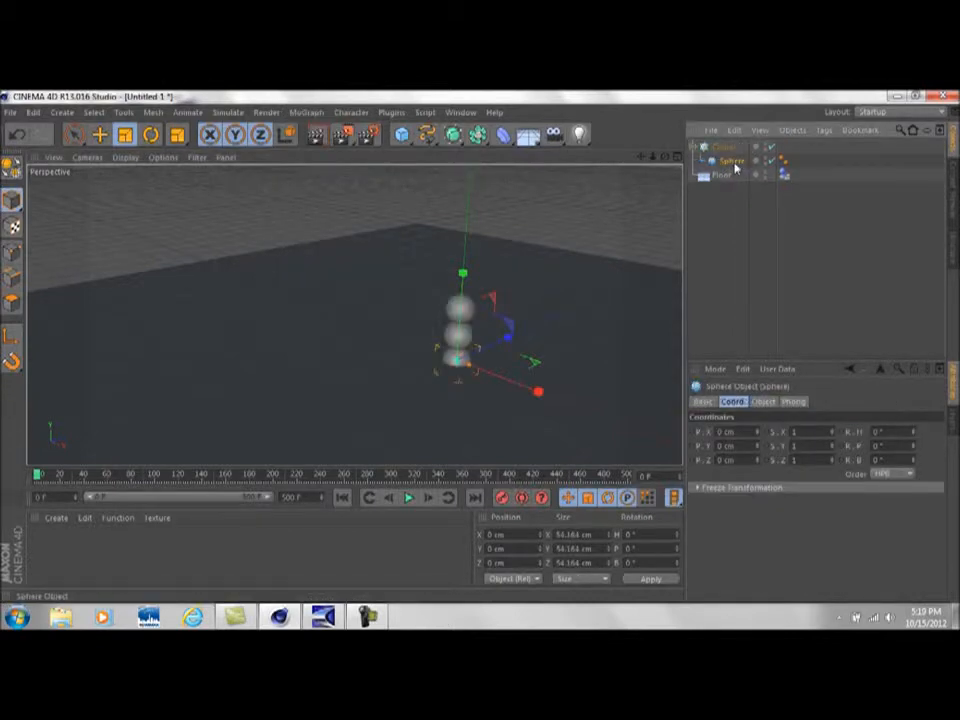
pyautogui.rightClick(736, 168)
pyautogui.moveTo(797, 223)
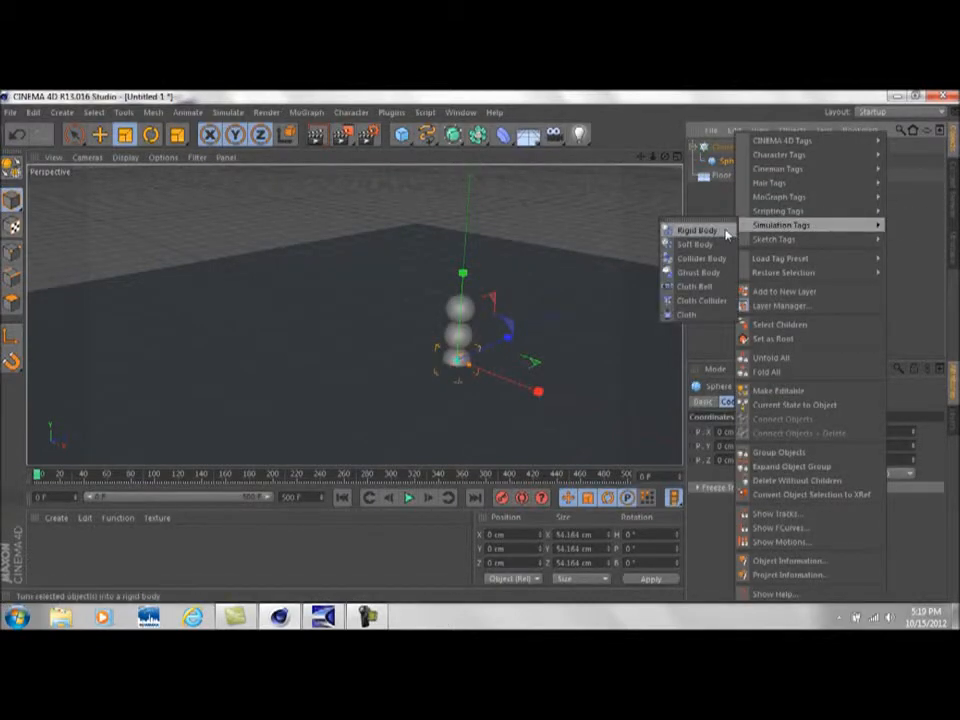
pyautogui.click(697, 230)
# Step: Set the Cloner to Grid Array mode with counts of 15, 8 and 14 along X, Y and Z
pyautogui.click(725, 148)
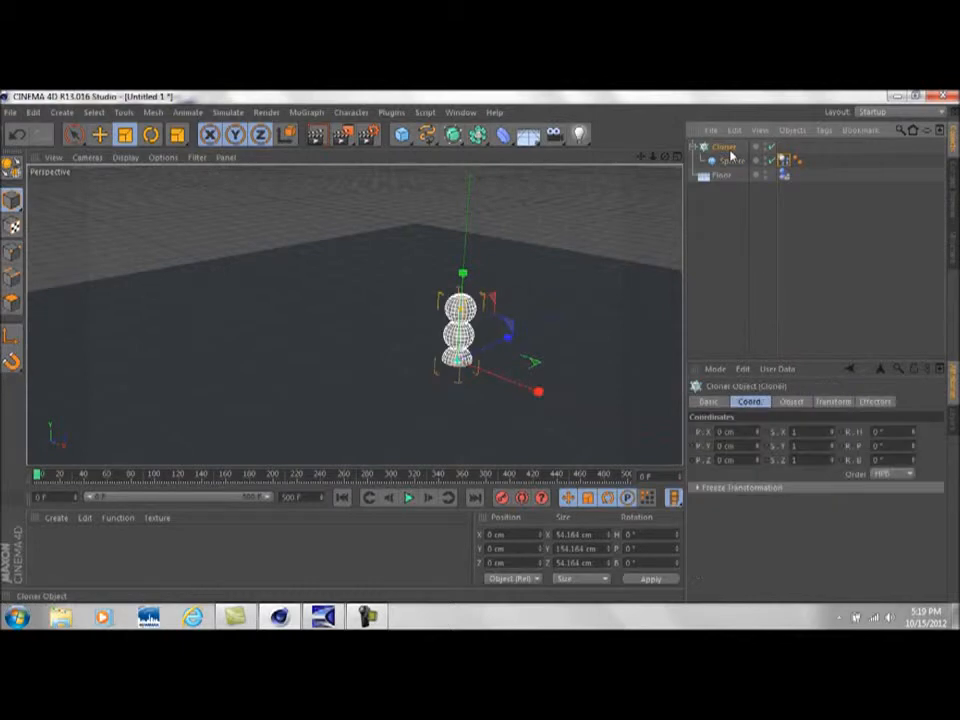
pyautogui.click(791, 401)
pyautogui.click(782, 431)
pyautogui.click(776, 473)
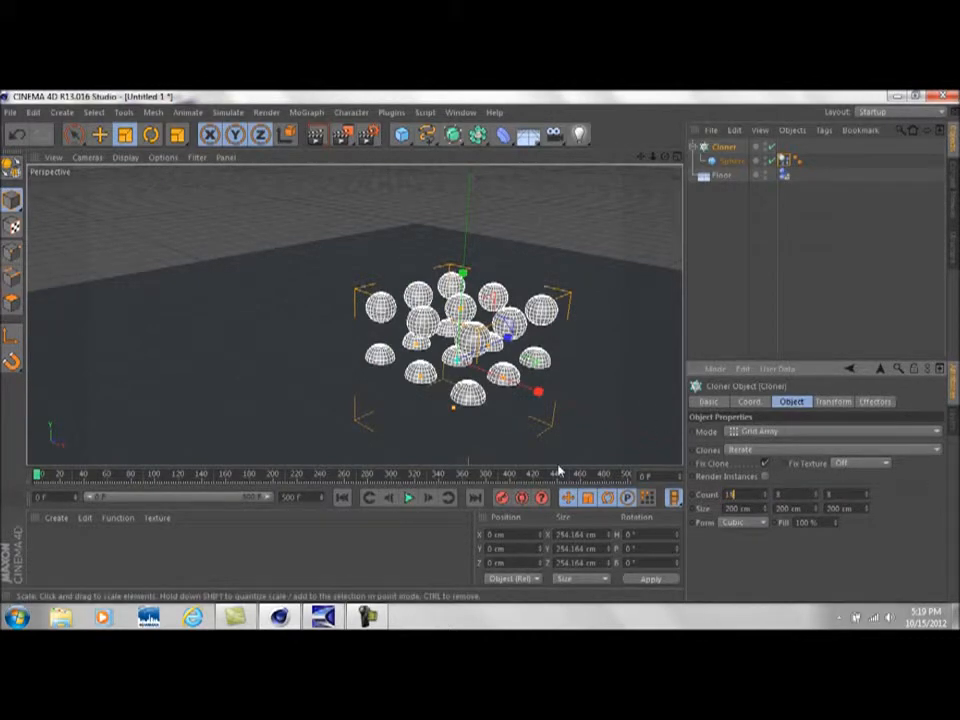
pyautogui.doubleClick(781, 495)
pyautogui.write('1')
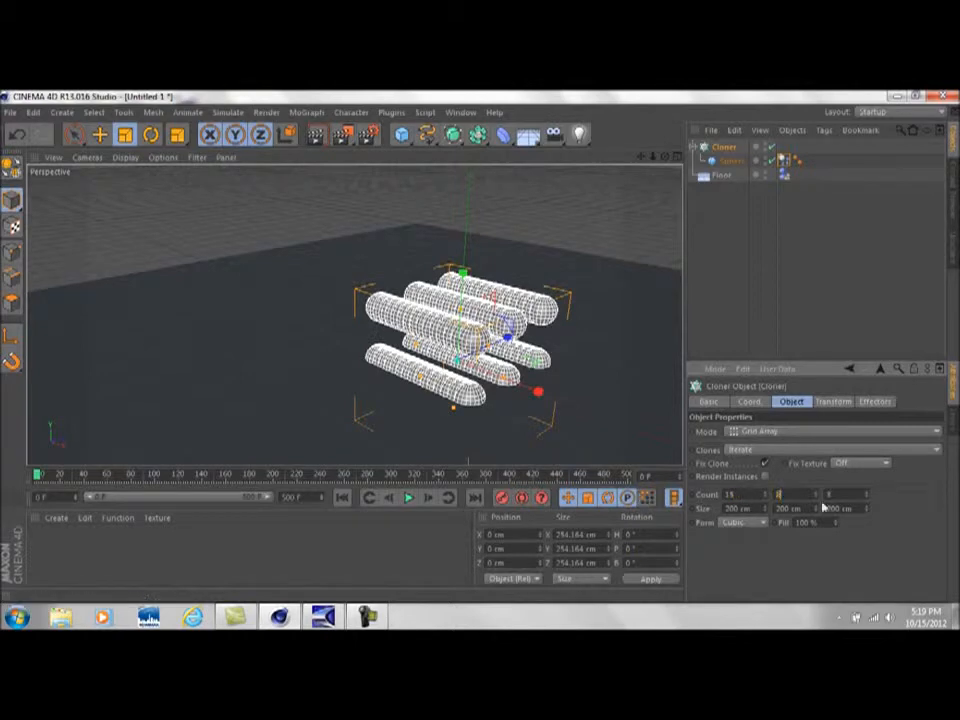
pyautogui.doubleClick(846, 494)
pyautogui.write('14')
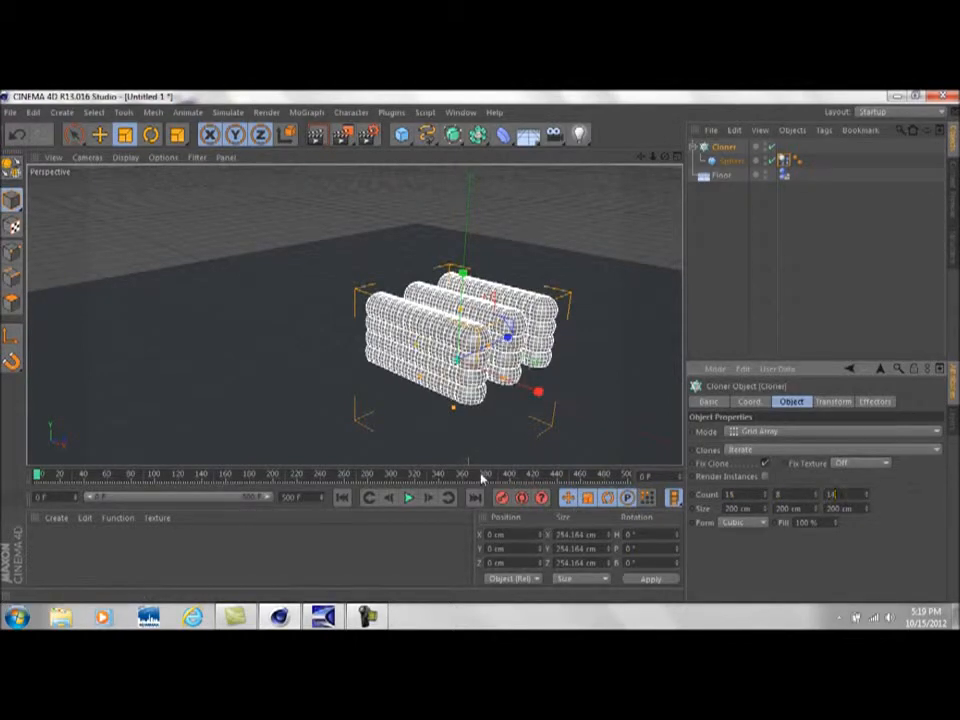
pyautogui.press('Return')
# Step: Stretch the clone grid to about 617 cm in X, 430 cm in Y and 885 cm in Z
pyautogui.moveTo(415, 348); pyautogui.dragTo(326, 378)
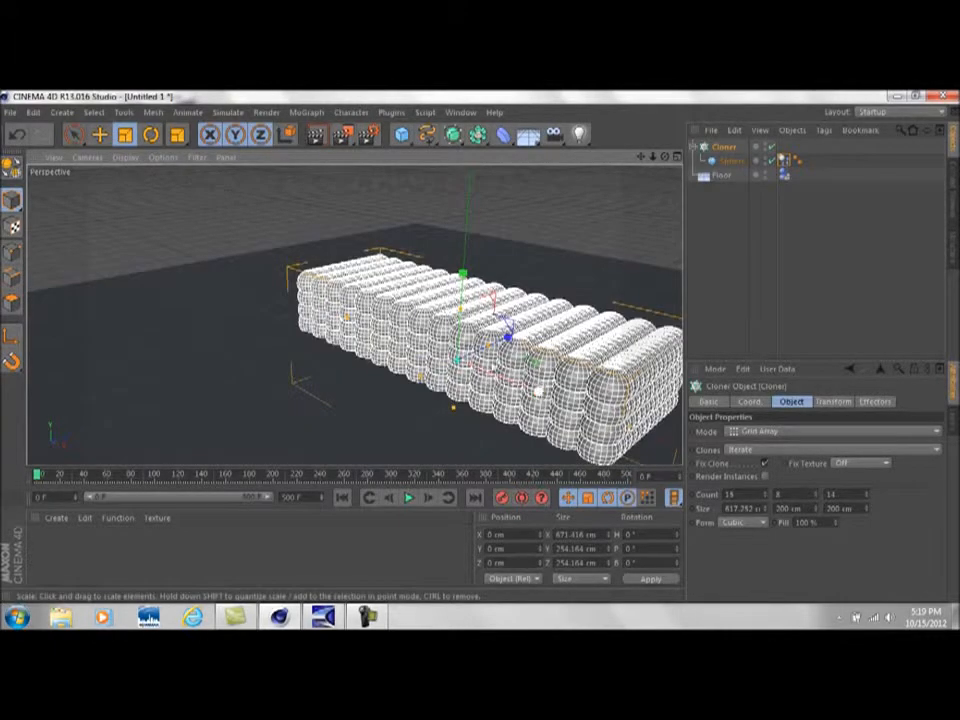
pyautogui.moveTo(508, 337)
pyautogui.mouseDown()
pyautogui.moveTo(582, 306)
pyautogui.moveTo(573, 308)
pyautogui.mouseUp()
pyautogui.scroll(-2, 574, 306)
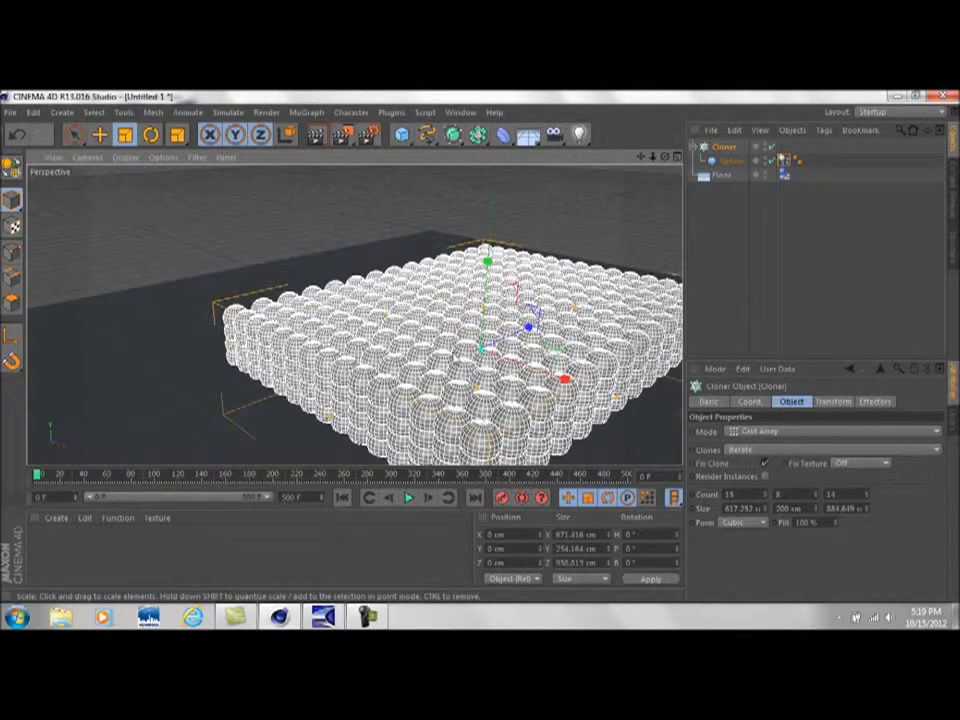
pyautogui.moveTo(484, 313)
pyautogui.mouseDown()
pyautogui.moveTo(493, 265)
pyautogui.moveTo(492, 275)
pyautogui.moveTo(497, 261)
pyautogui.moveTo(619, 193)
pyautogui.moveTo(641, 156)
pyautogui.mouseUp()
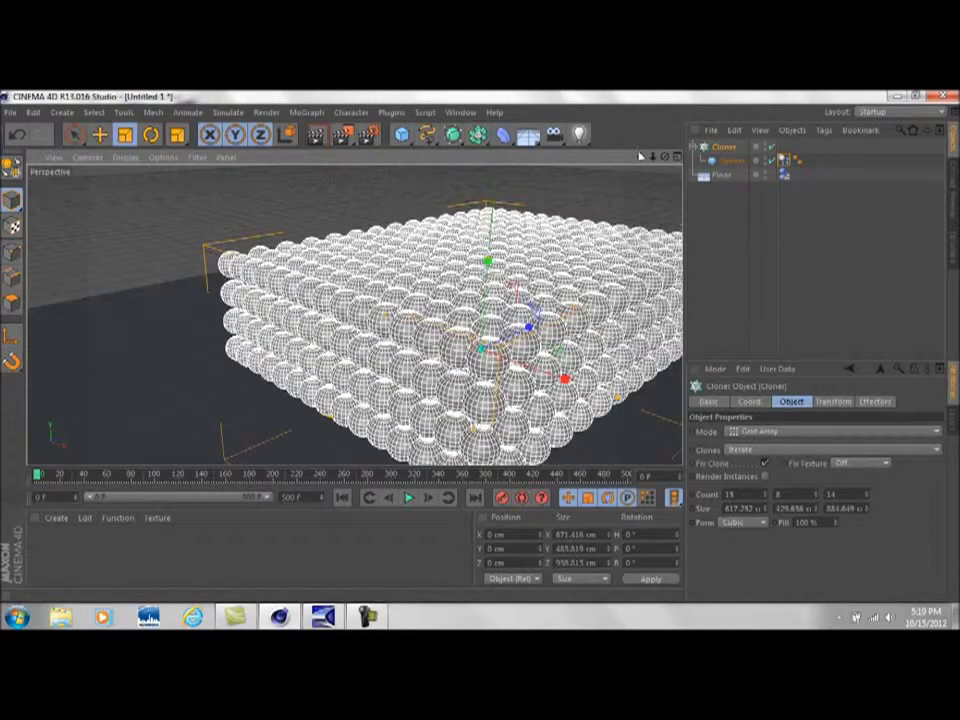
# Step: Scale the clone grid down to about 366 × 255 × 525 cm and raise it to about 206 cm in Y
pyautogui.click(128, 136)
pyautogui.moveTo(558, 228)
pyautogui.mouseDown()
pyautogui.moveTo(435, 336)
pyautogui.moveTo(388, 361)
pyautogui.mouseUp()
pyautogui.click(100, 136)
pyautogui.moveTo(486, 265)
pyautogui.mouseDown()
pyautogui.moveTo(482, 176)
pyautogui.moveTo(492, 178)
pyautogui.moveTo(492, 168)
pyautogui.mouseUp()
pyautogui.click(707, 249)
# Step: Play the simulation briefly to check how the raised clone grid behaves, and return to the first frame
pyautogui.moveTo(641, 156); pyautogui.dragTo(594, 216)
pyautogui.click(408, 497)
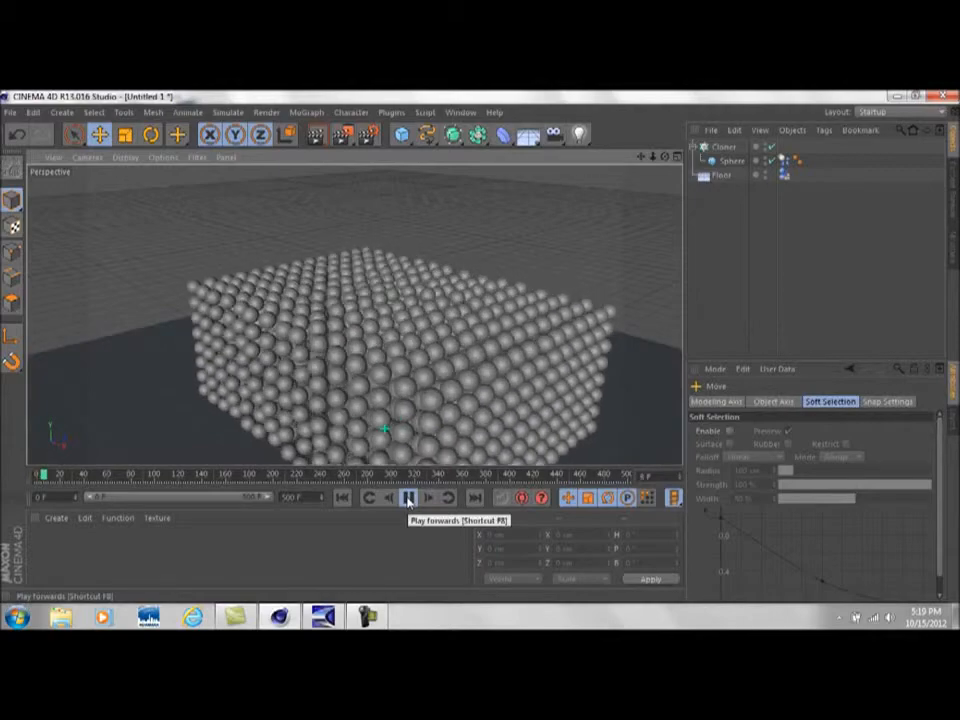
pyautogui.click(408, 499)
pyautogui.click(343, 498)
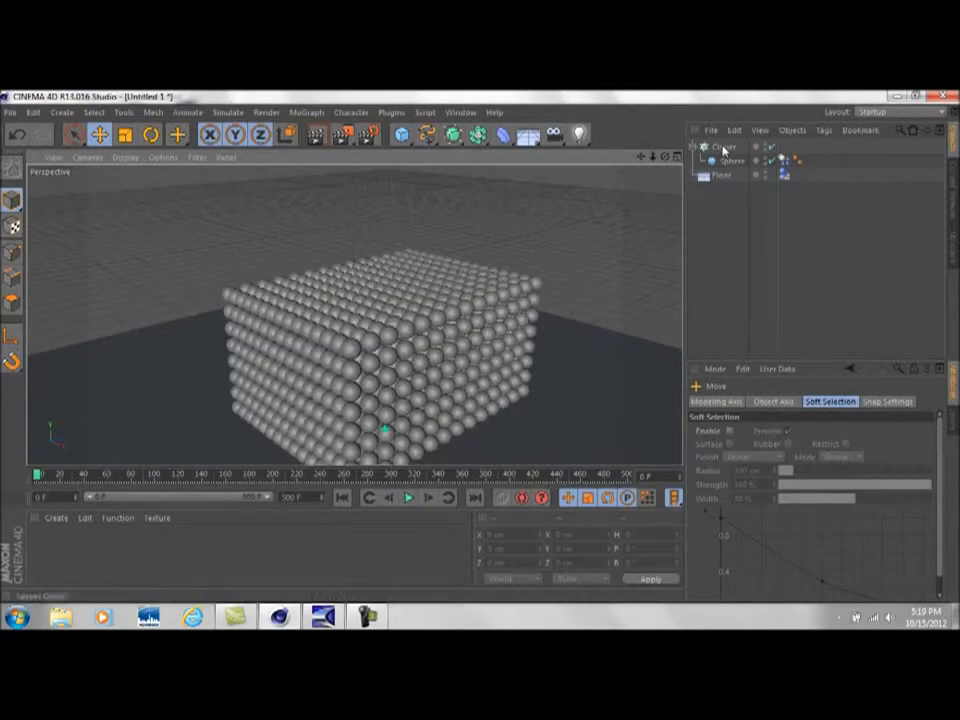
# Step: Widen the clone grid to about 435 cm in X and deselect it
pyautogui.click(723, 148)
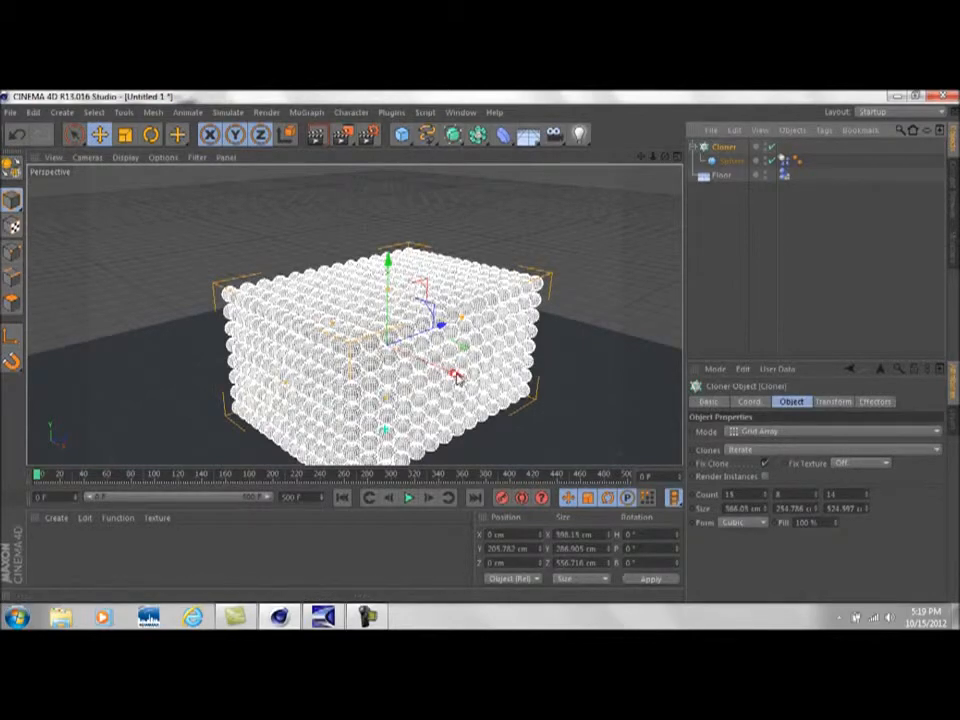
pyautogui.moveTo(453, 377); pyautogui.dragTo(478, 381)
pyautogui.moveTo(665, 156)
pyautogui.mouseDown()
pyautogui.moveTo(770, 134)
pyautogui.moveTo(650, 160)
pyautogui.moveTo(495, 154)
pyautogui.moveTo(645, 157)
pyautogui.moveTo(625, 160)
pyautogui.moveTo(650, 250)
pyautogui.moveTo(780, 190)
pyautogui.moveTo(680, 135)
pyautogui.mouseUp()
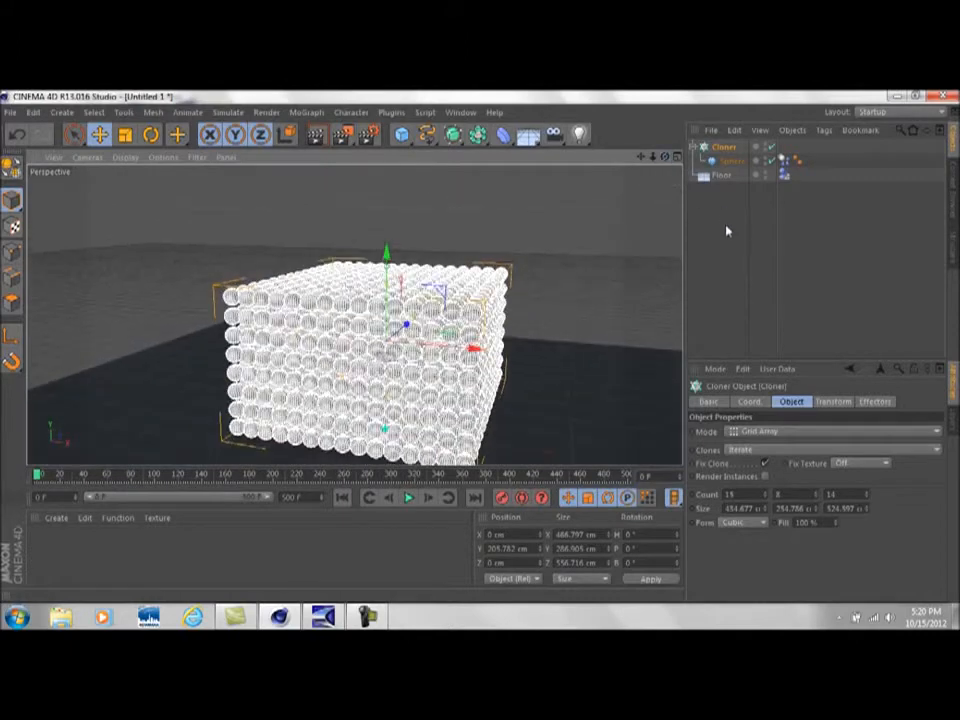
pyautogui.click(726, 229)
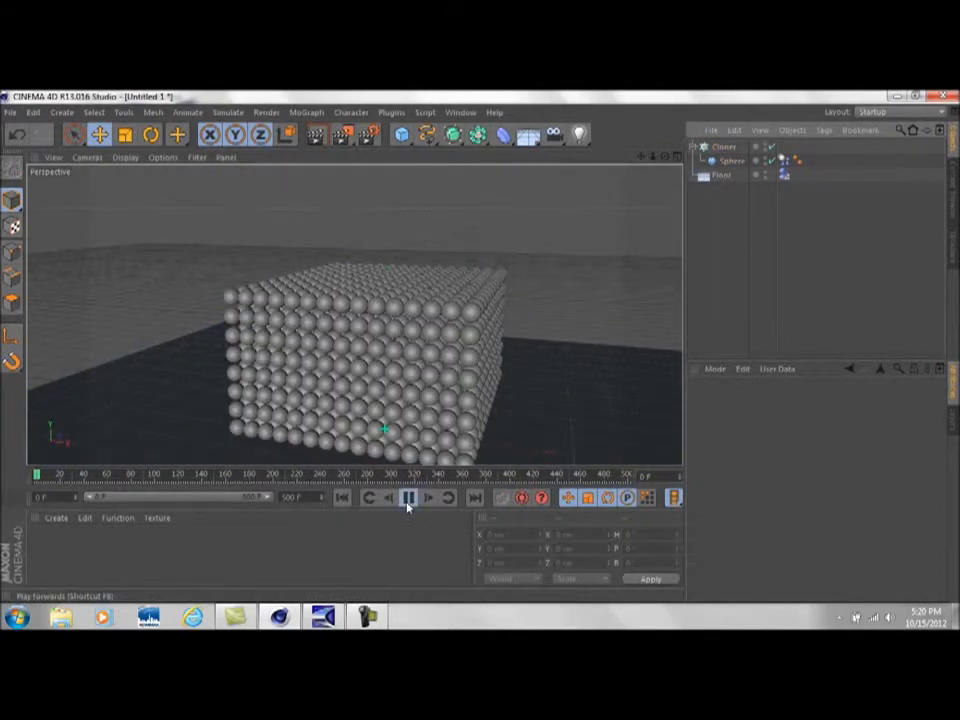
# Step: Test the simulation of the widened clone grid falling on the floor, and rewind to the start
pyautogui.click(408, 498)
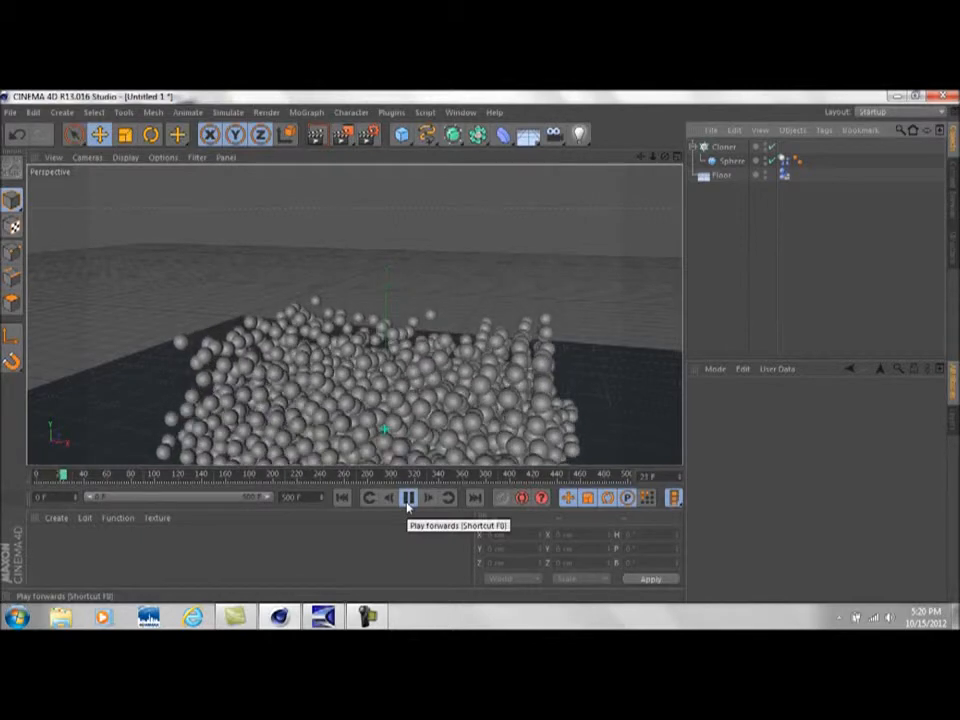
pyautogui.click(408, 498)
pyautogui.click(342, 497)
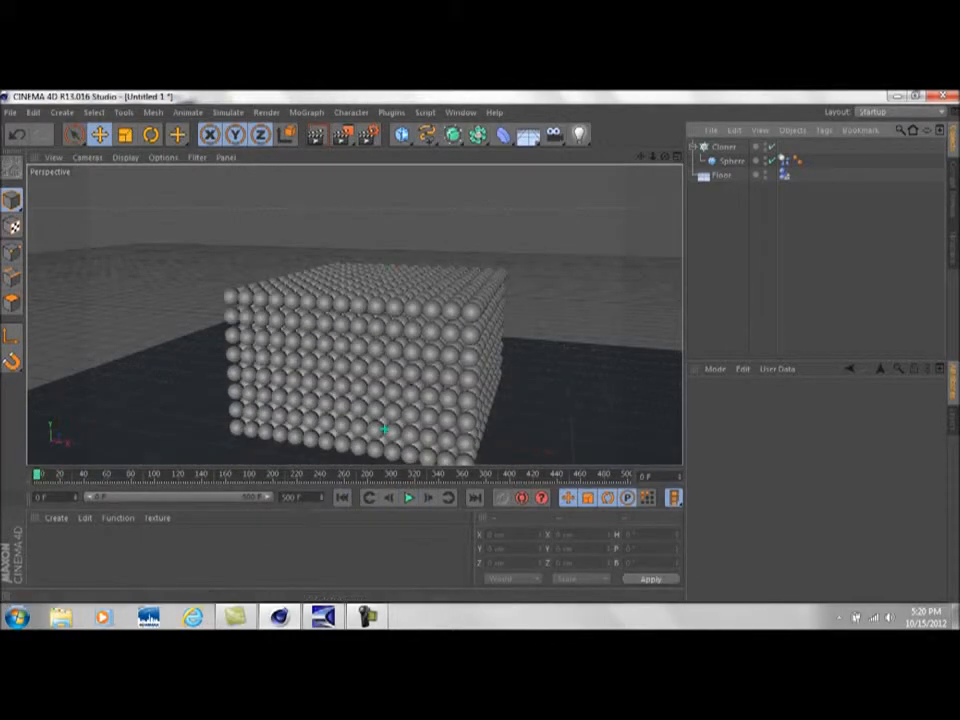
# Step: Add a second sphere outside the Cloner, enlarge it to about 296 cm in diameter and raise it to about 496 cm in Y
pyautogui.click(401, 134)
pyautogui.click(681, 174)
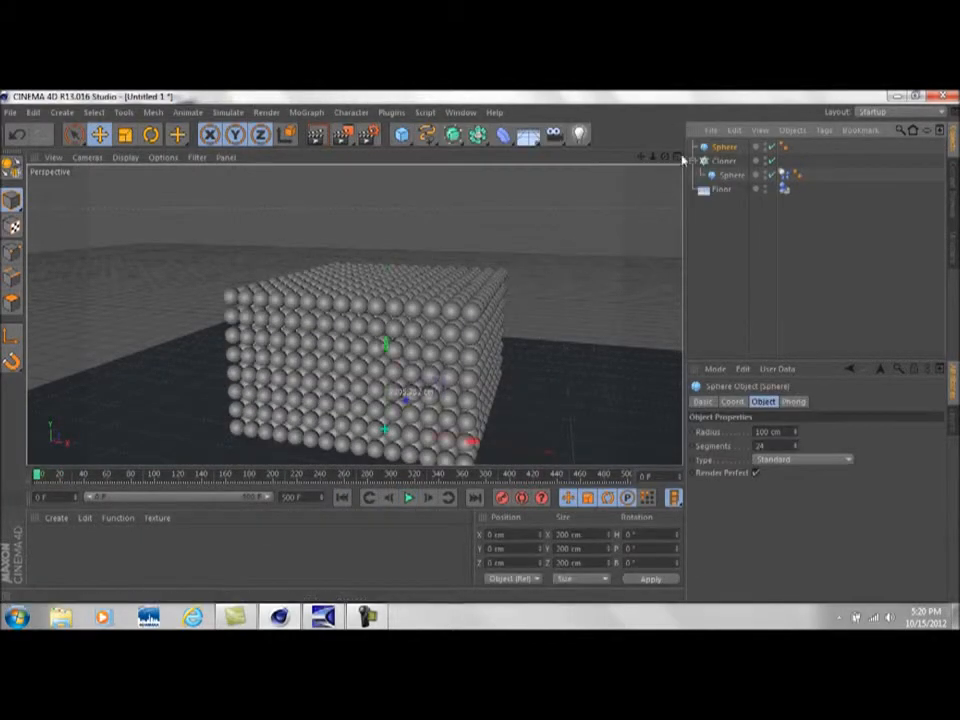
pyautogui.moveTo(386, 341)
pyautogui.mouseDown()
pyautogui.moveTo(390, 306)
pyautogui.moveTo(392, 320)
pyautogui.mouseUp()
pyautogui.click(125, 135)
pyautogui.moveTo(475, 223); pyautogui.dragTo(527, 223)
pyautogui.moveTo(642, 156); pyautogui.dragTo(642, 221)
pyautogui.click(100, 135)
pyautogui.moveTo(382, 205); pyautogui.dragTo(392, 180)
pyautogui.moveTo(665, 156)
pyautogui.mouseDown()
pyautogui.moveTo(689, 126)
pyautogui.moveTo(674, 158)
pyautogui.mouseUp()
# Step: Give the large sphere a Rigid Body tag and set its mass option to Custom Mass
pyautogui.rightClick(743, 161)
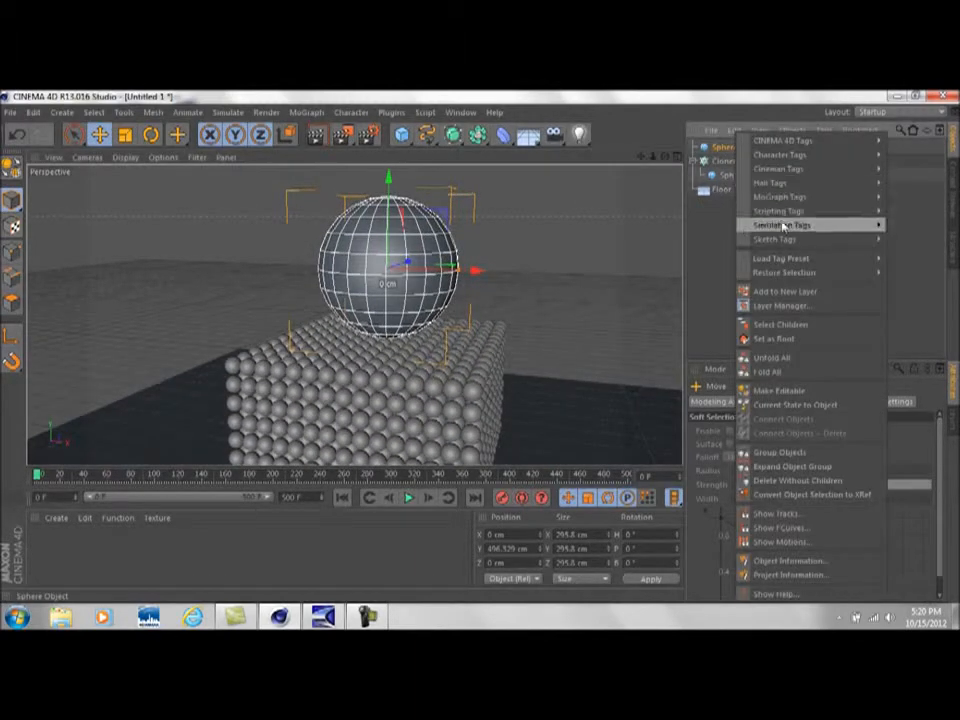
pyautogui.moveTo(765, 226)
pyautogui.click(699, 231)
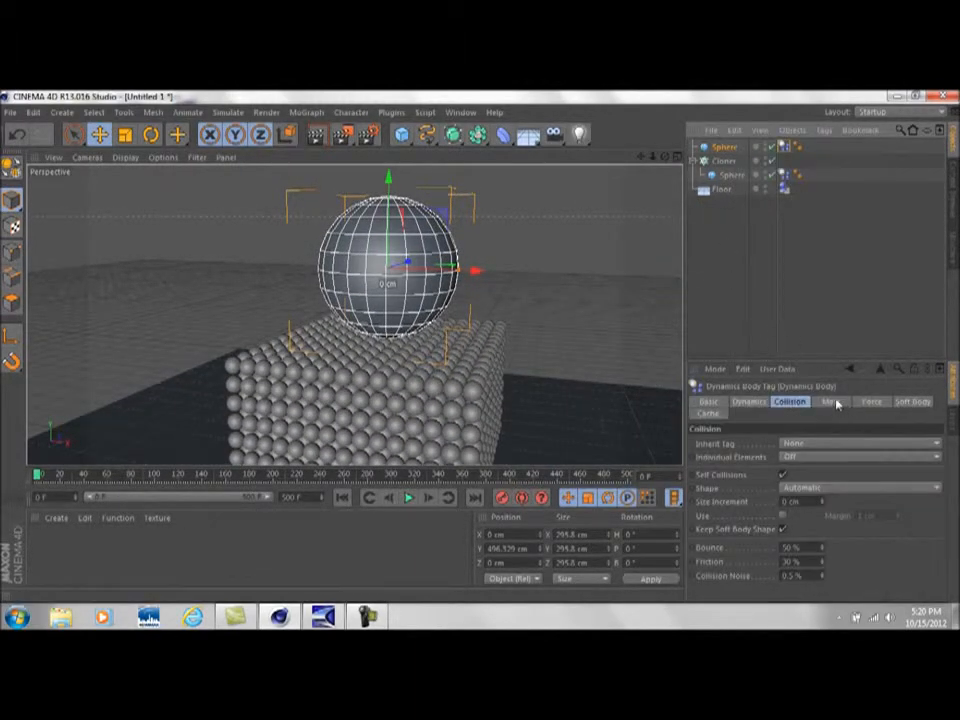
pyautogui.click(830, 401)
pyautogui.click(836, 445)
pyautogui.click(782, 487)
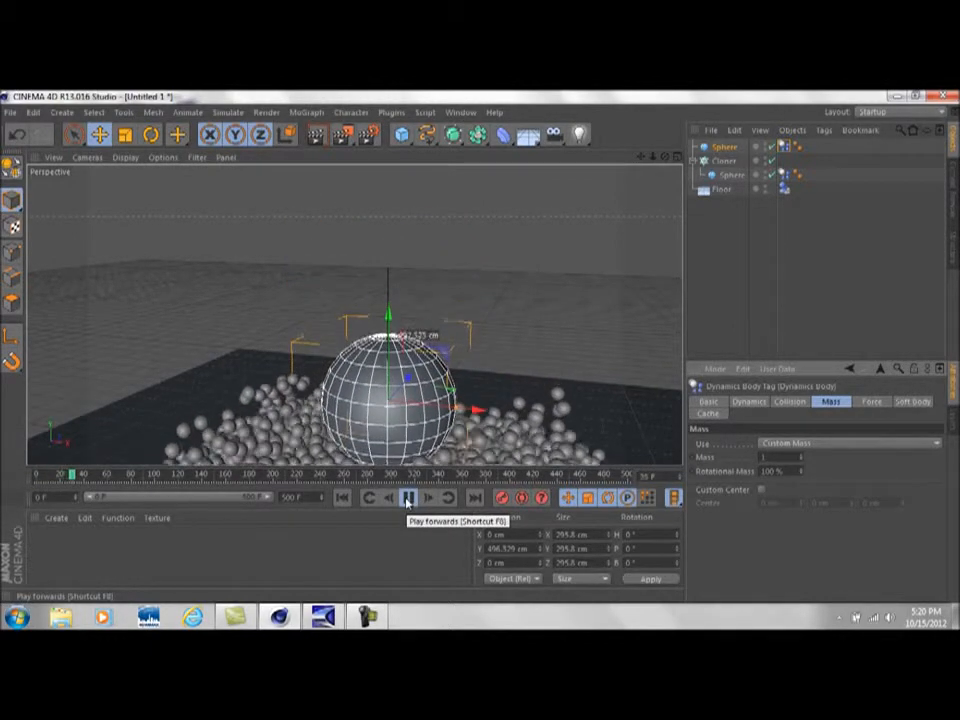
# Step: Run the simulation of the large sphere dropping onto the clones with mass 1, and rewind to the start
pyautogui.click(408, 498)
pyautogui.moveTo(642, 157); pyautogui.dragTo(606, 82)
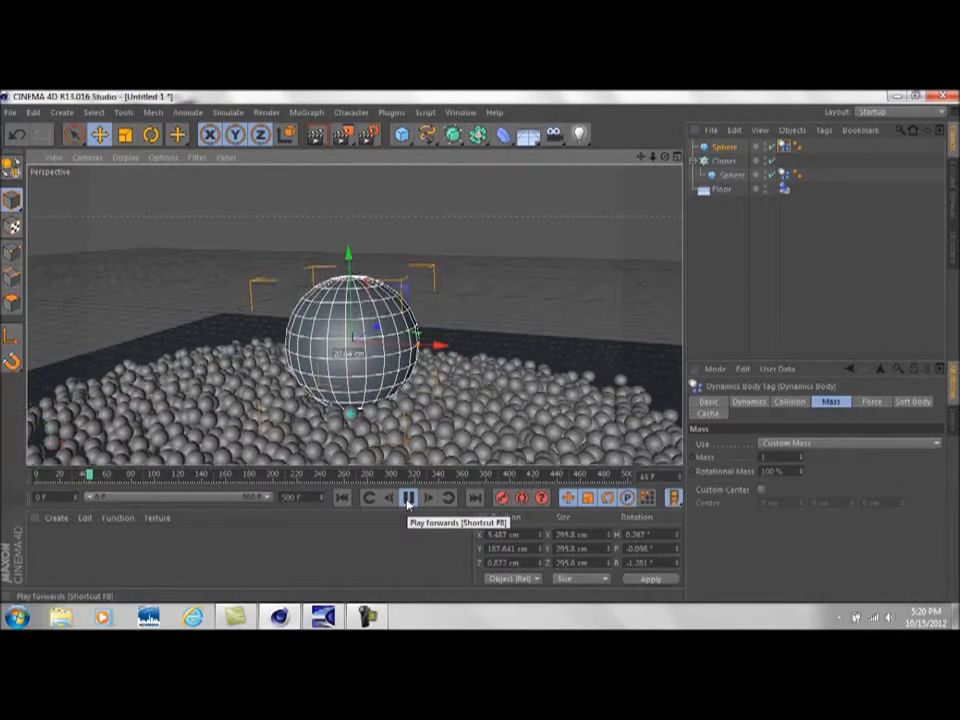
pyautogui.click(408, 497)
pyautogui.click(343, 497)
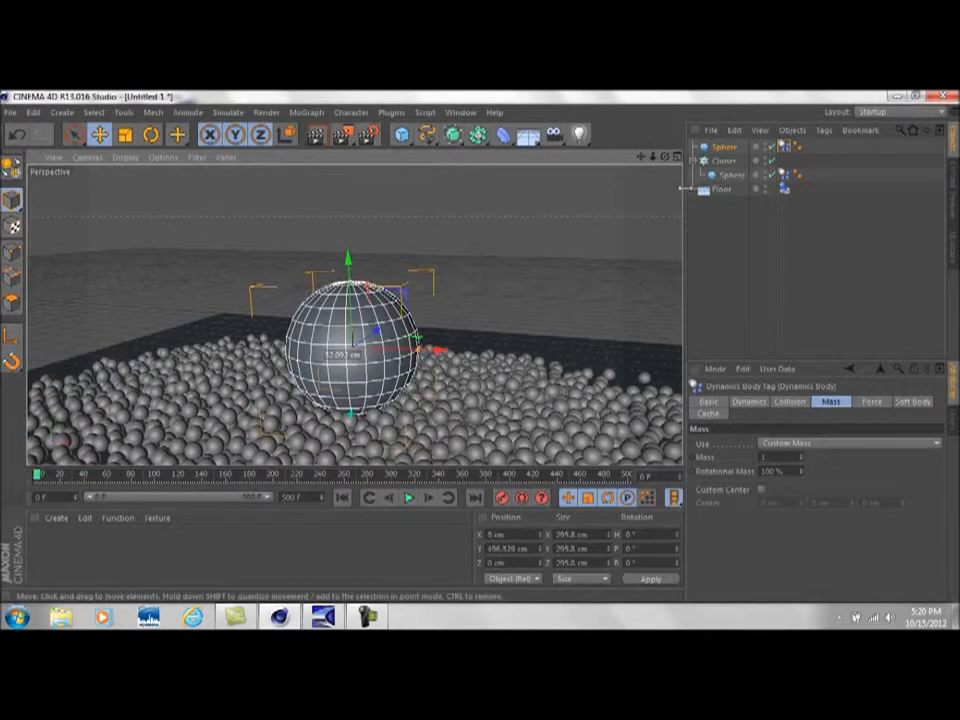
# Step: Set the large sphere's custom mass to 500, test the simulation and return to the first frame
pyautogui.click(790, 456)
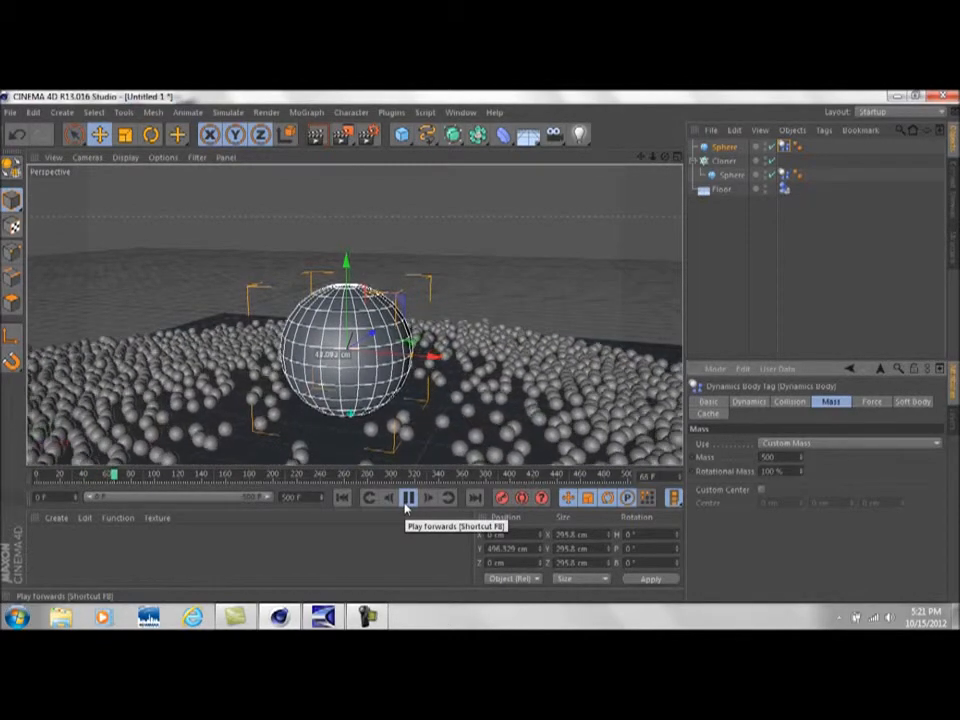
pyautogui.click(408, 498)
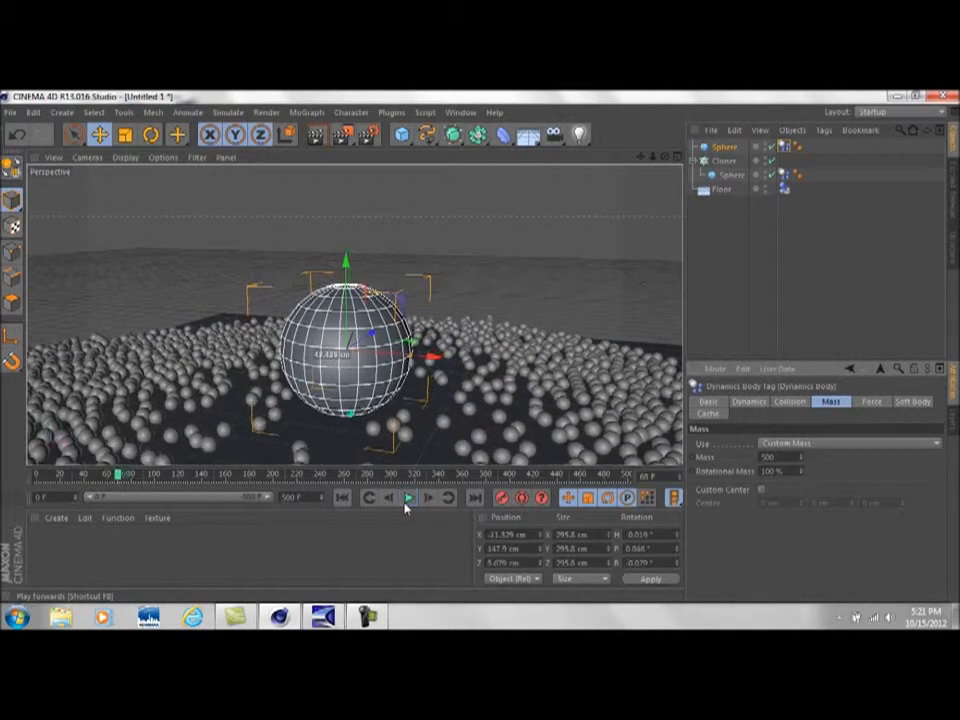
pyautogui.click(341, 498)
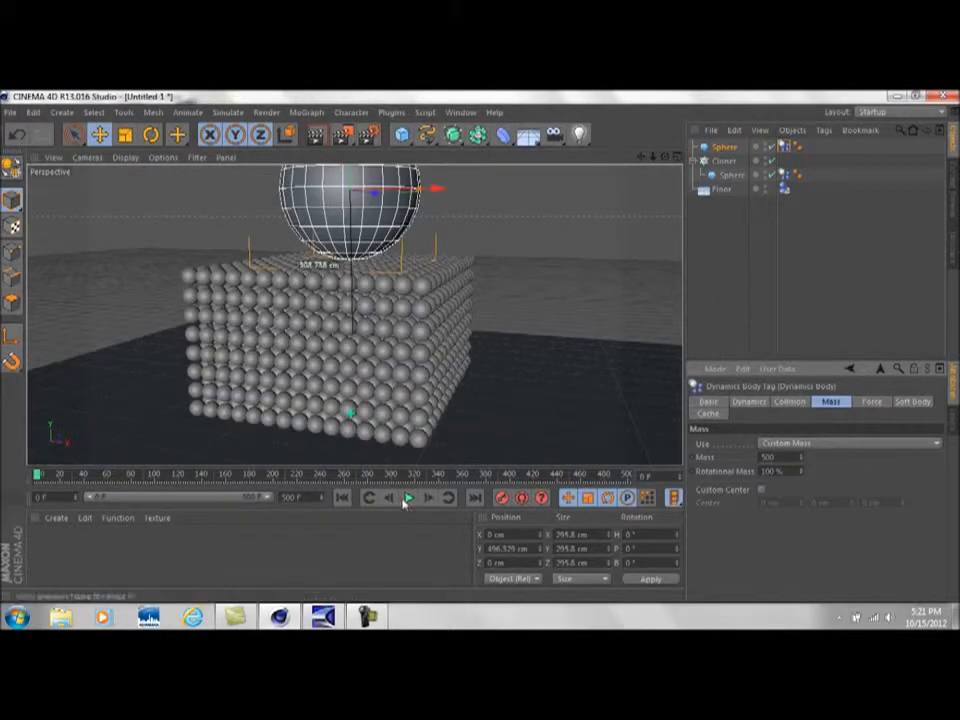
# Step: Play the simulation in stages, pausing to examine the heavy sphere's impact on the clones, and rewind
pyautogui.click(410, 499)
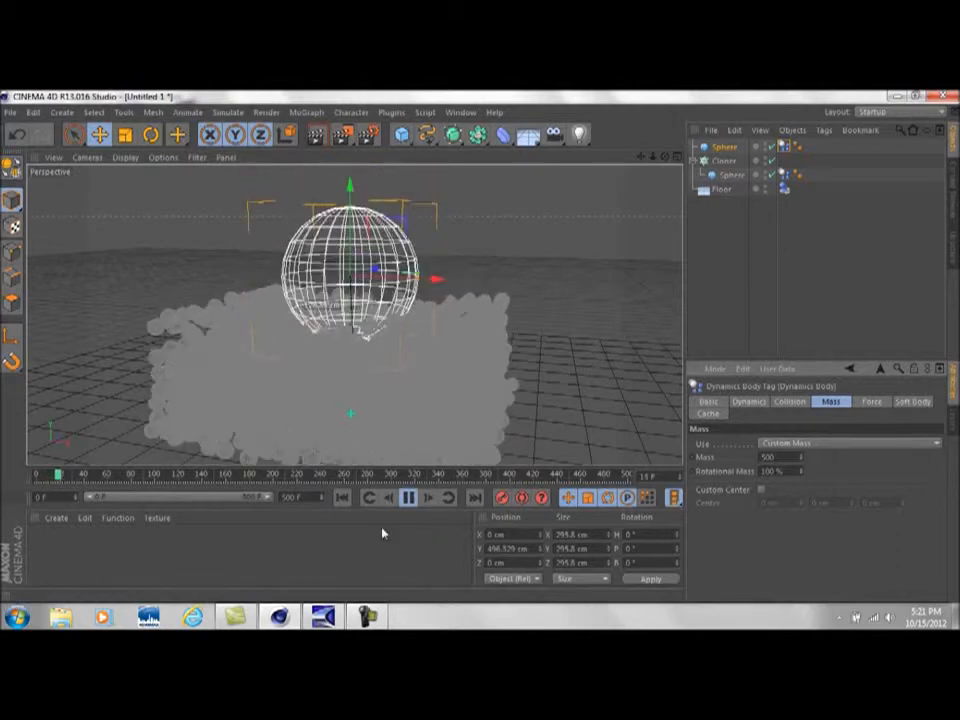
pyautogui.click(409, 498)
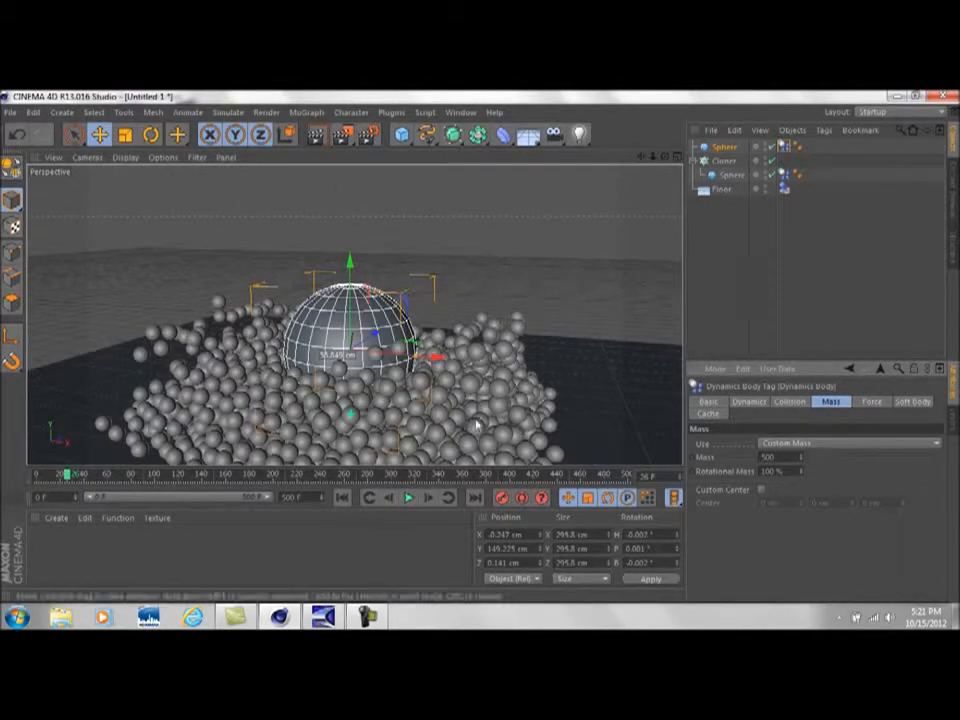
pyautogui.click(406, 505)
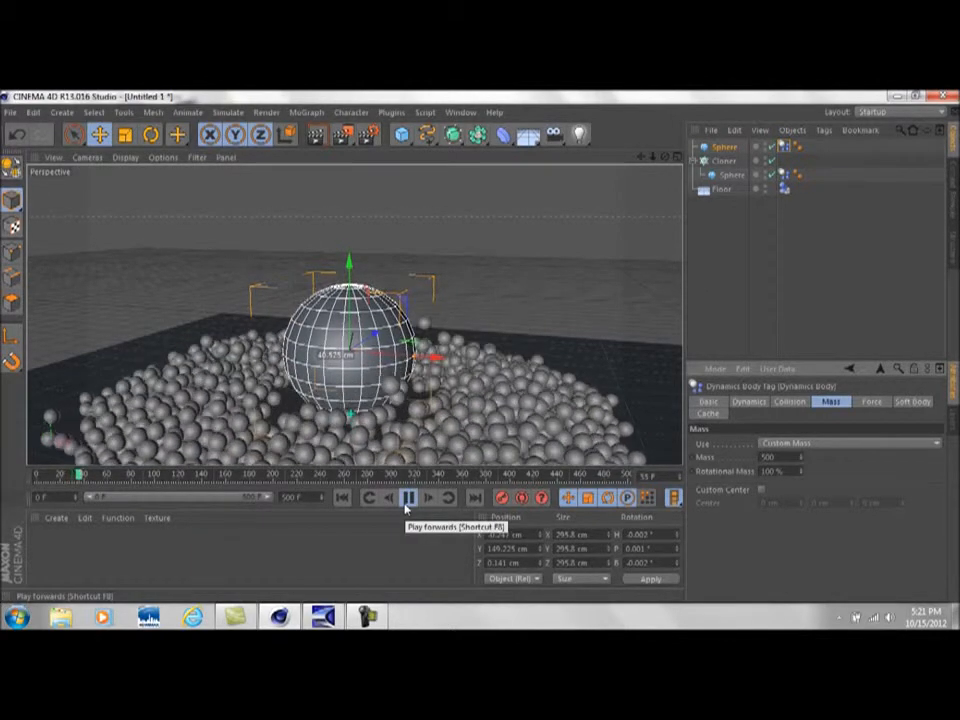
pyautogui.click(407, 500)
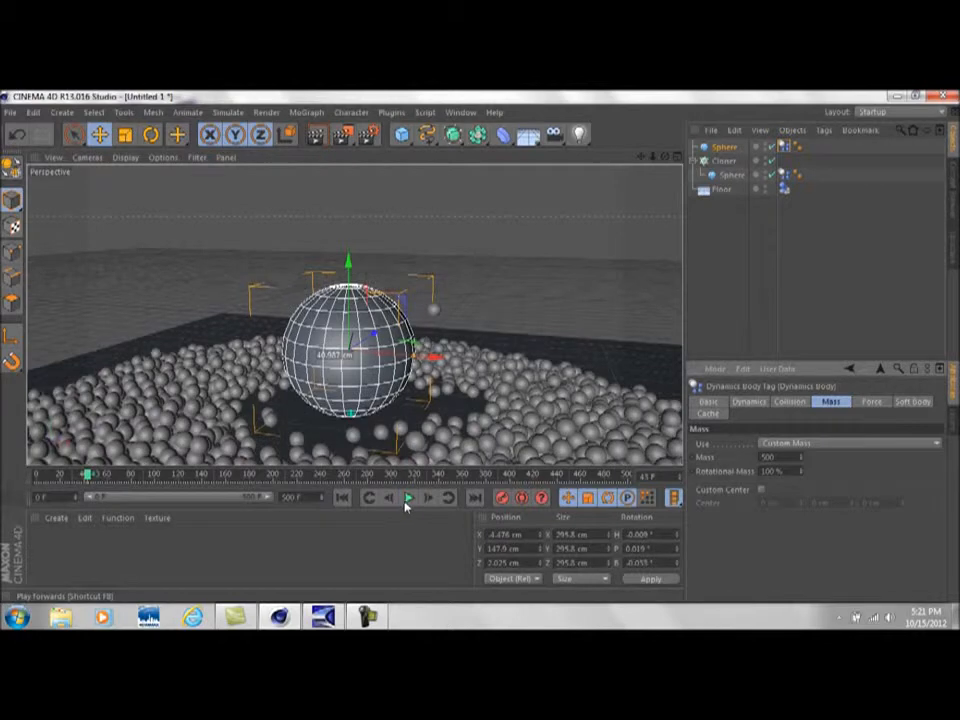
pyautogui.click(343, 498)
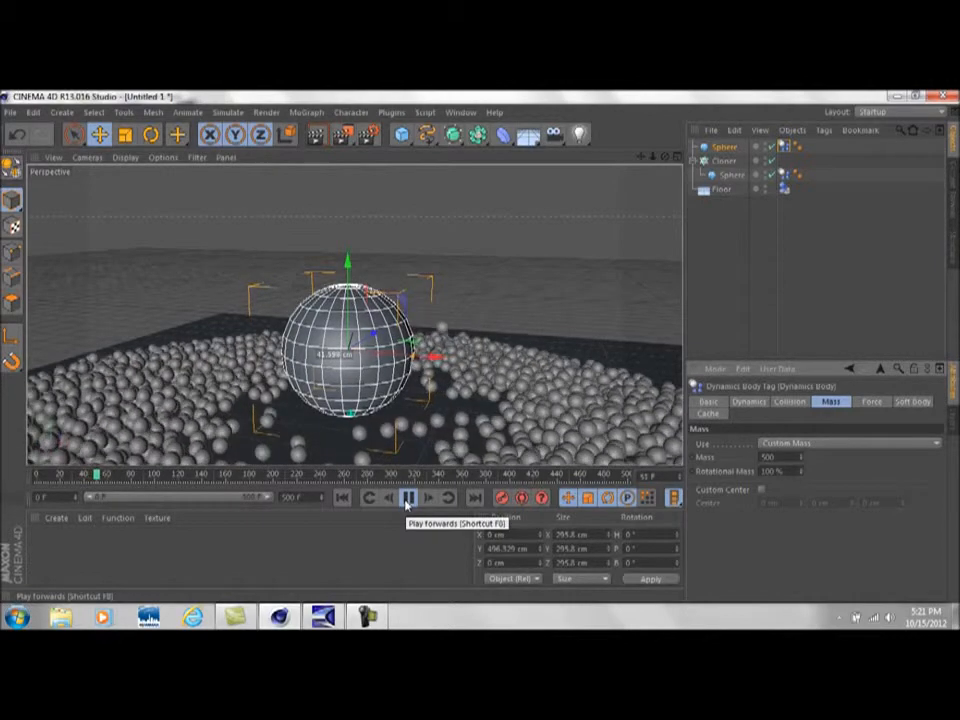
# Step: Replay the simulation several times from the first frame to examine how the heavy sphere pushes the small spheres apart
pyautogui.click(408, 499)
pyautogui.click(343, 498)
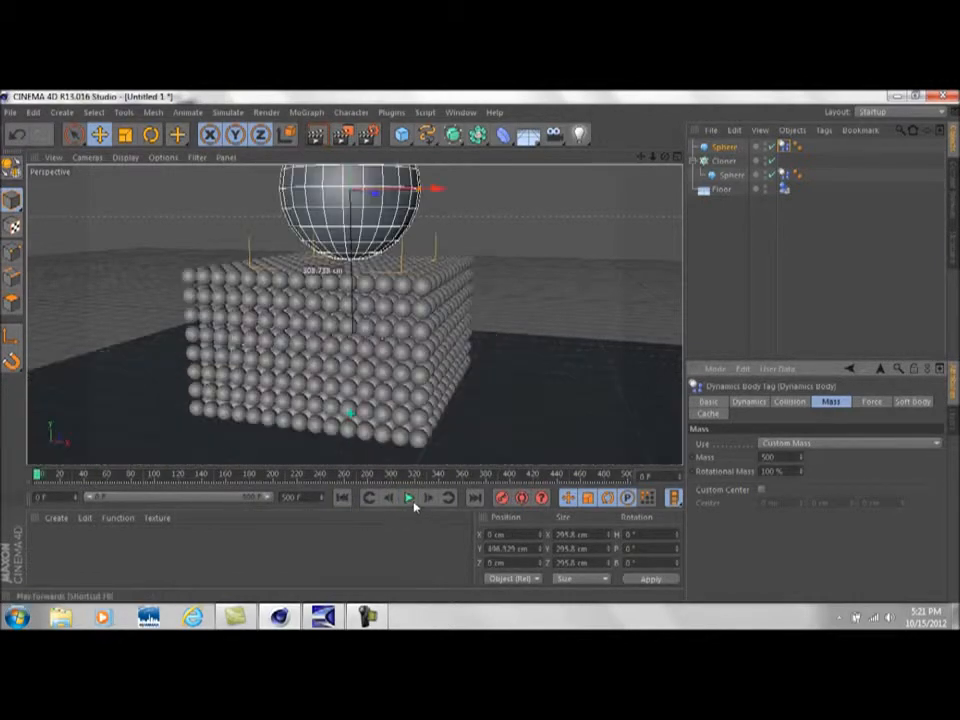
pyautogui.click(409, 499)
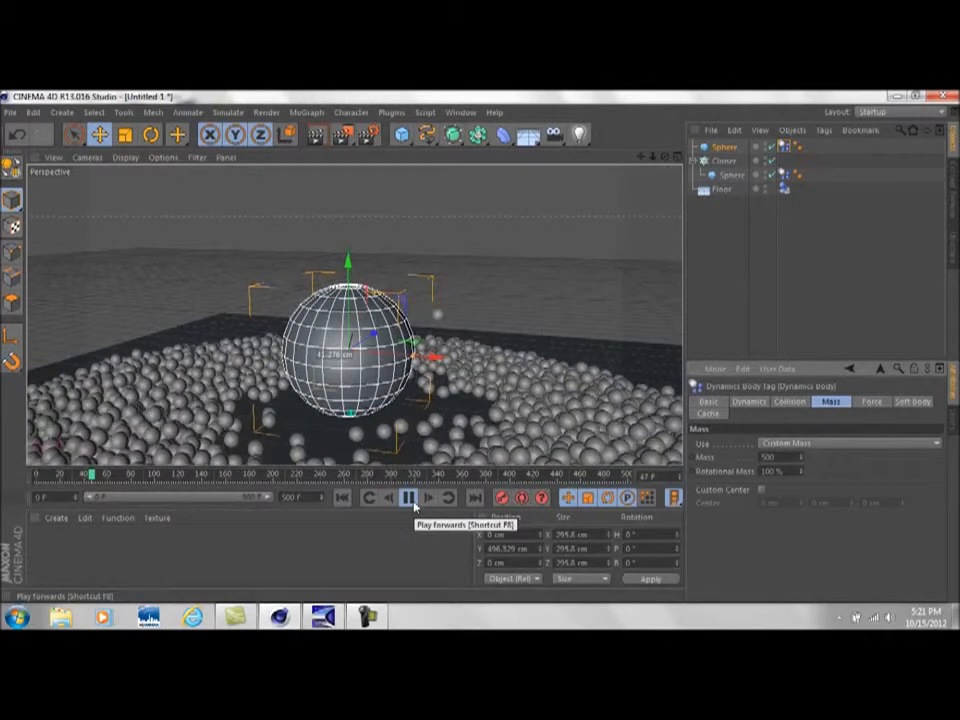
pyautogui.click(410, 498)
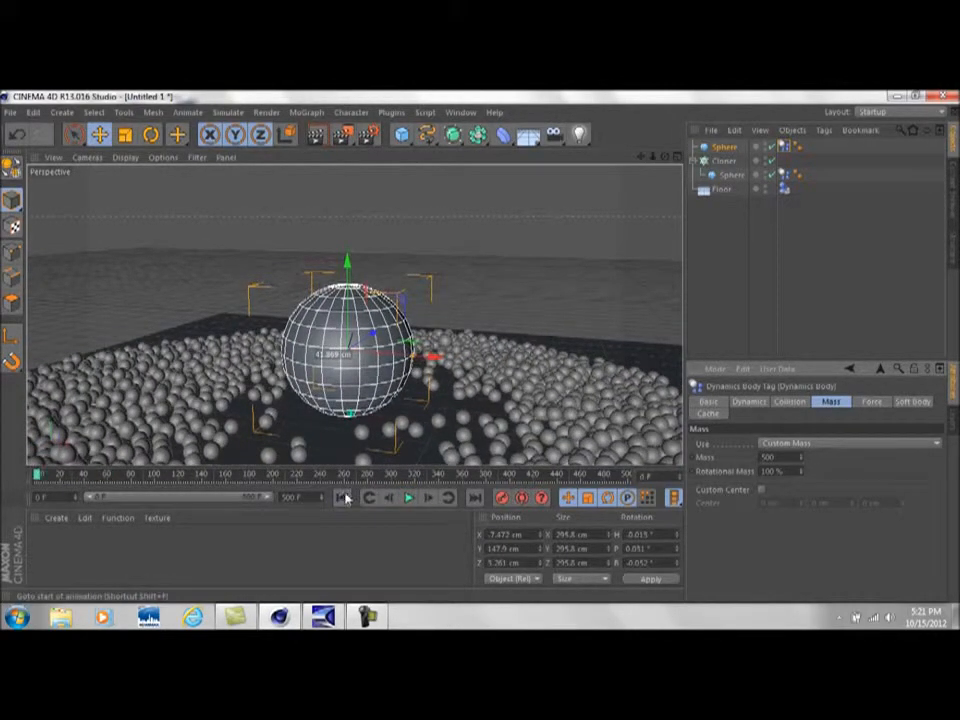
pyautogui.click(408, 498)
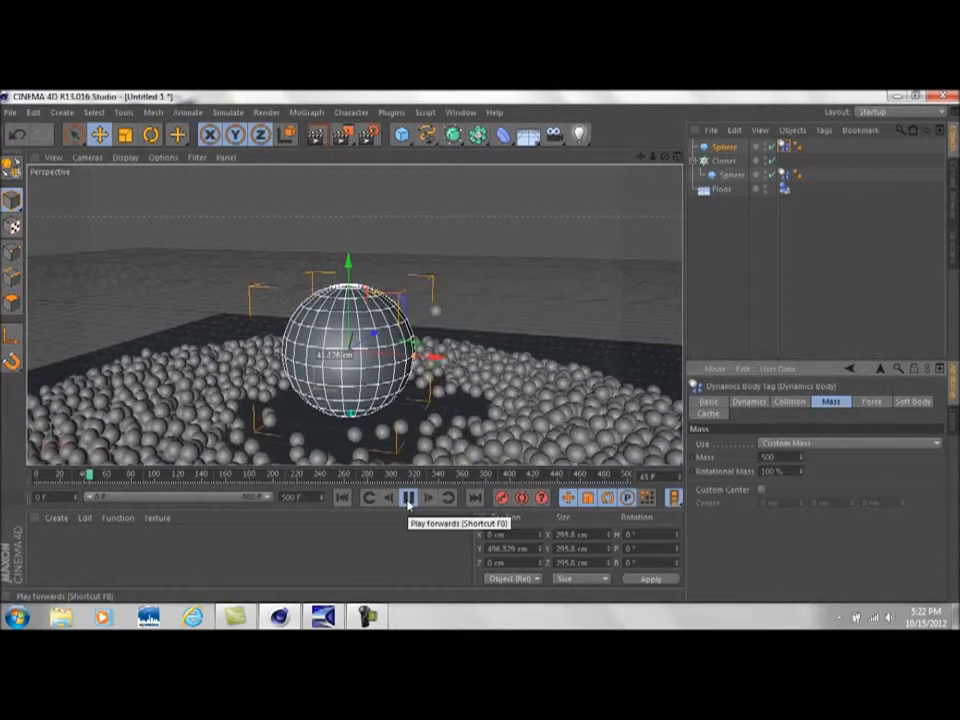
pyautogui.click(408, 499)
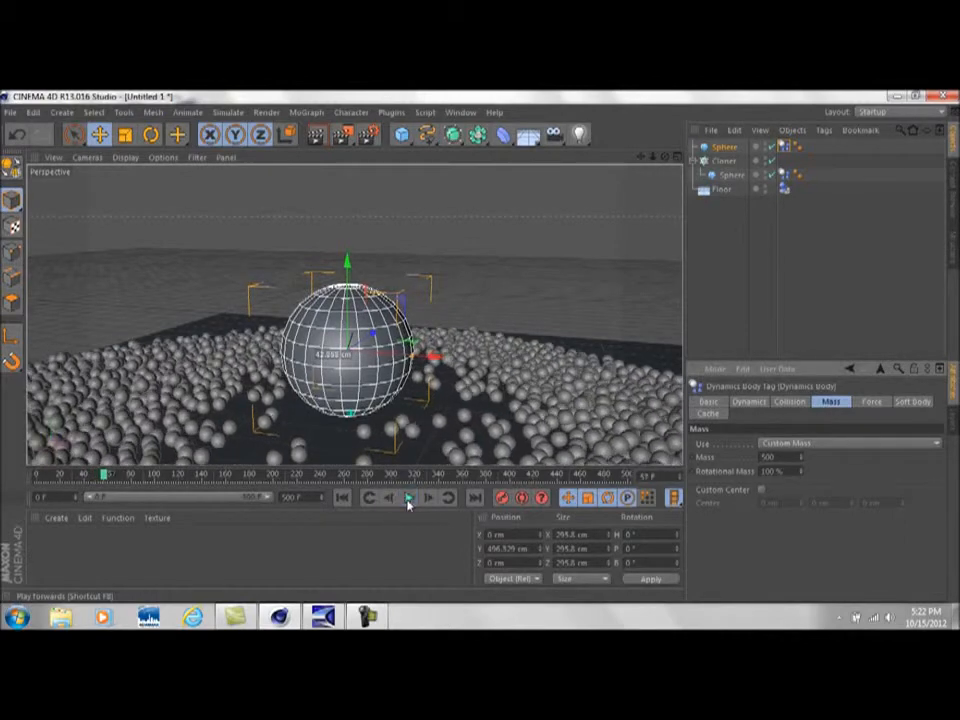
pyautogui.click(343, 498)
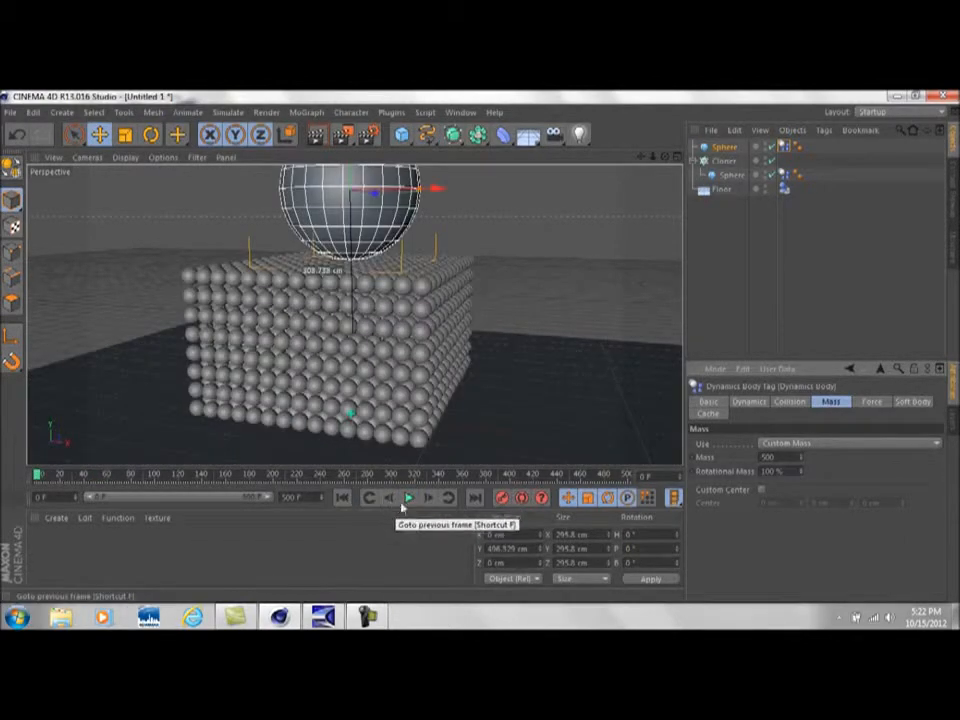
pyautogui.click(410, 499)
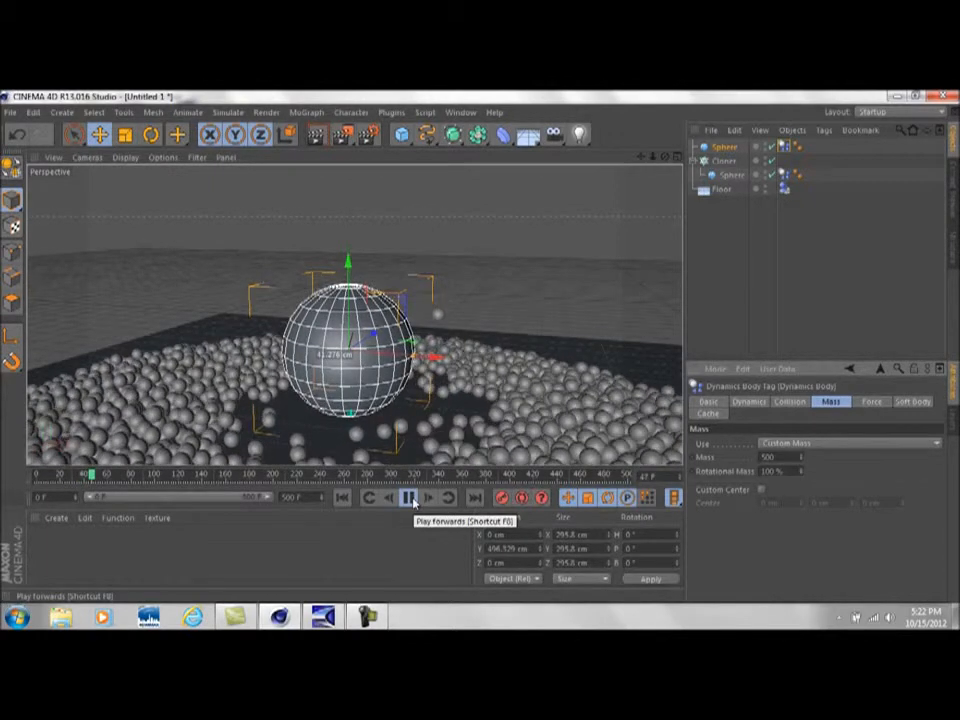
pyautogui.click(410, 499)
pyautogui.click(342, 497)
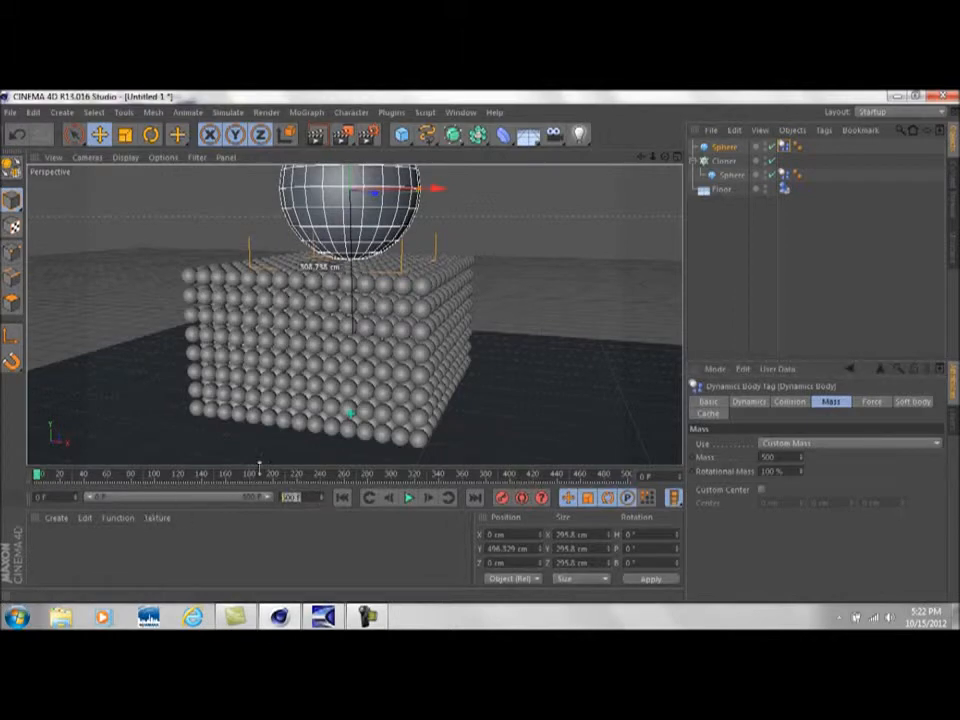
# Step: Shorten the timeline to 120 frames and bake the dynamics cache in the project's dynamics settings
pyautogui.press('Return')
pyautogui.click(32, 113)
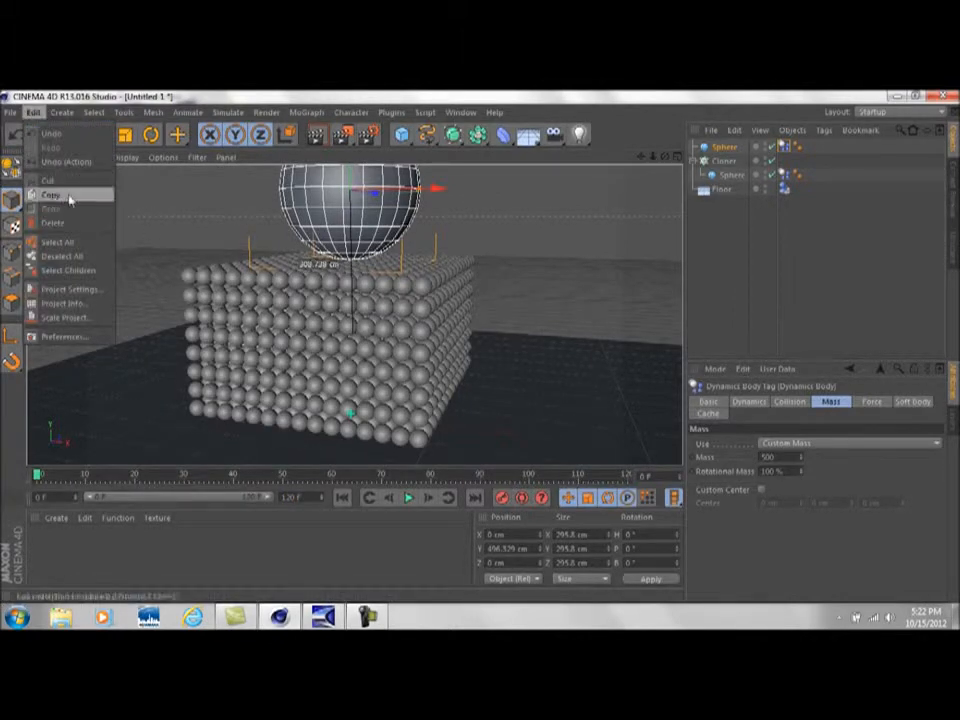
pyautogui.click(77, 285)
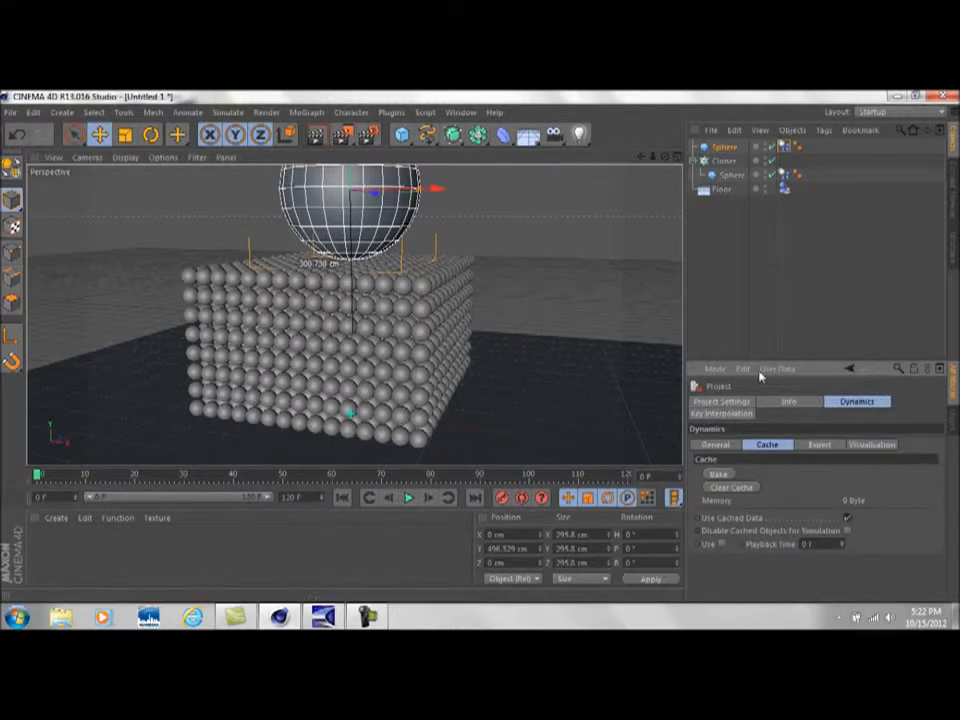
pyautogui.click(738, 401)
pyautogui.click(857, 401)
pyautogui.click(720, 475)
# Step: Play back the baked simulation repeatedly from the first frame to check its playback speed
pyautogui.click(408, 499)
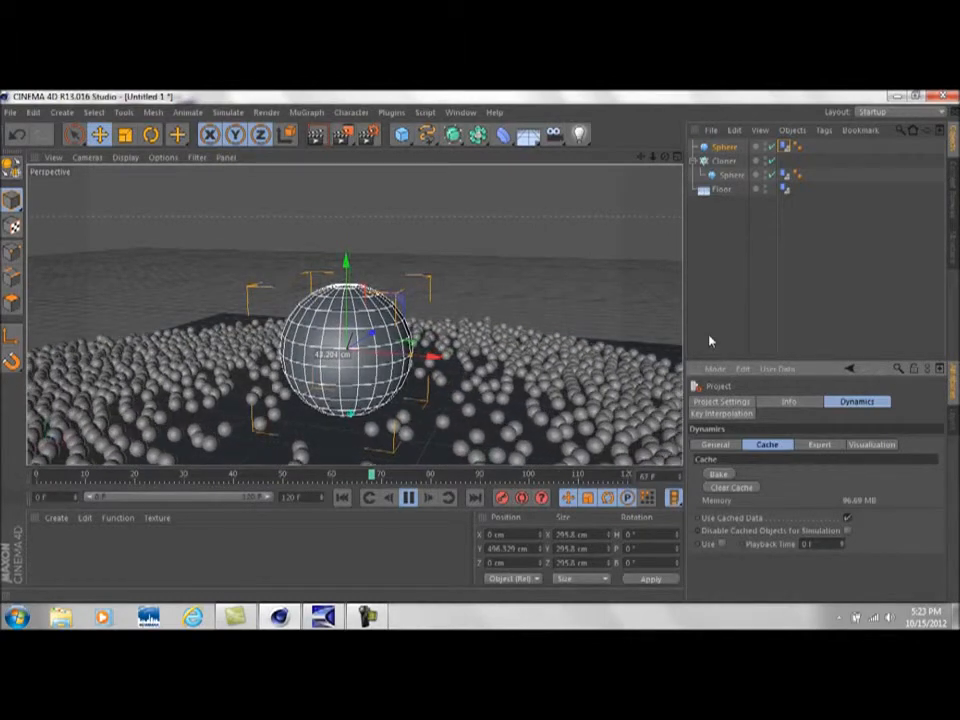
pyautogui.click(407, 497)
pyautogui.click(340, 497)
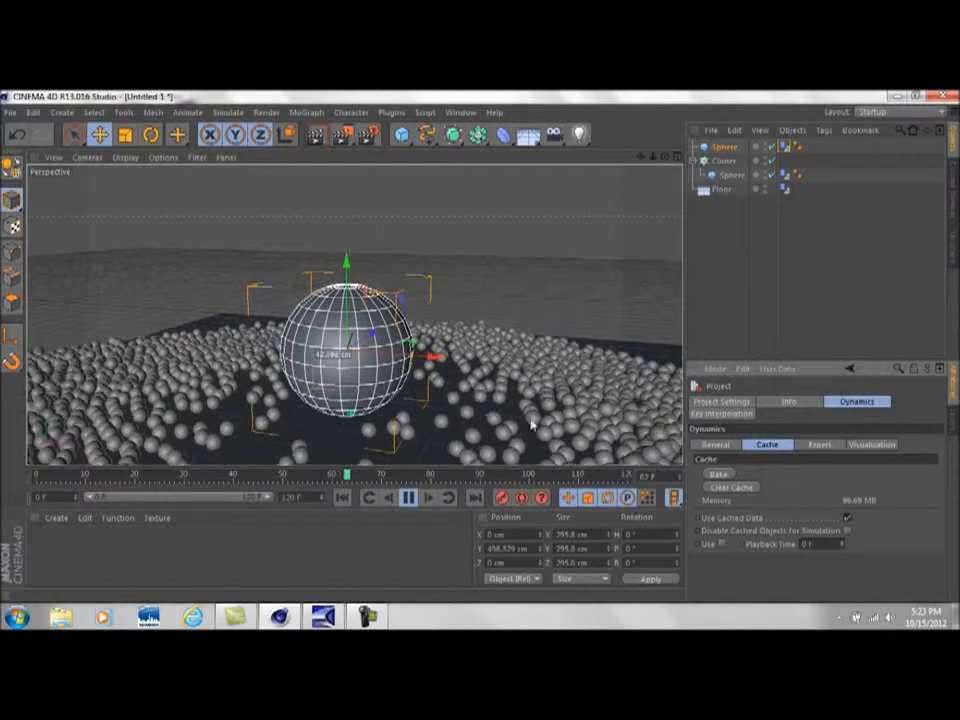
pyautogui.click(408, 497)
pyautogui.click(341, 497)
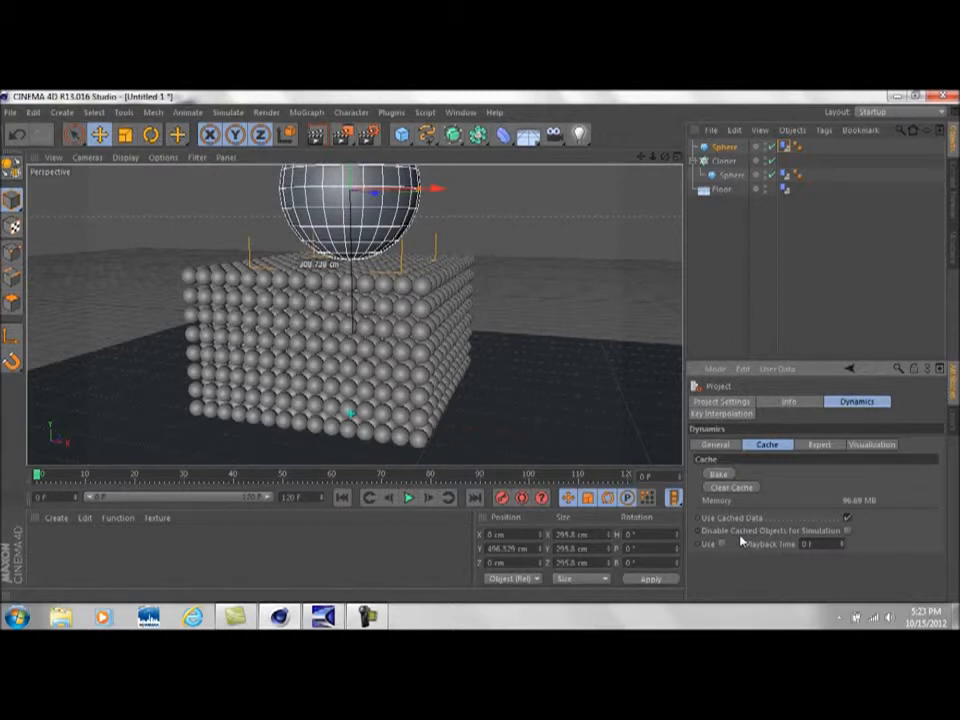
pyautogui.click(407, 497)
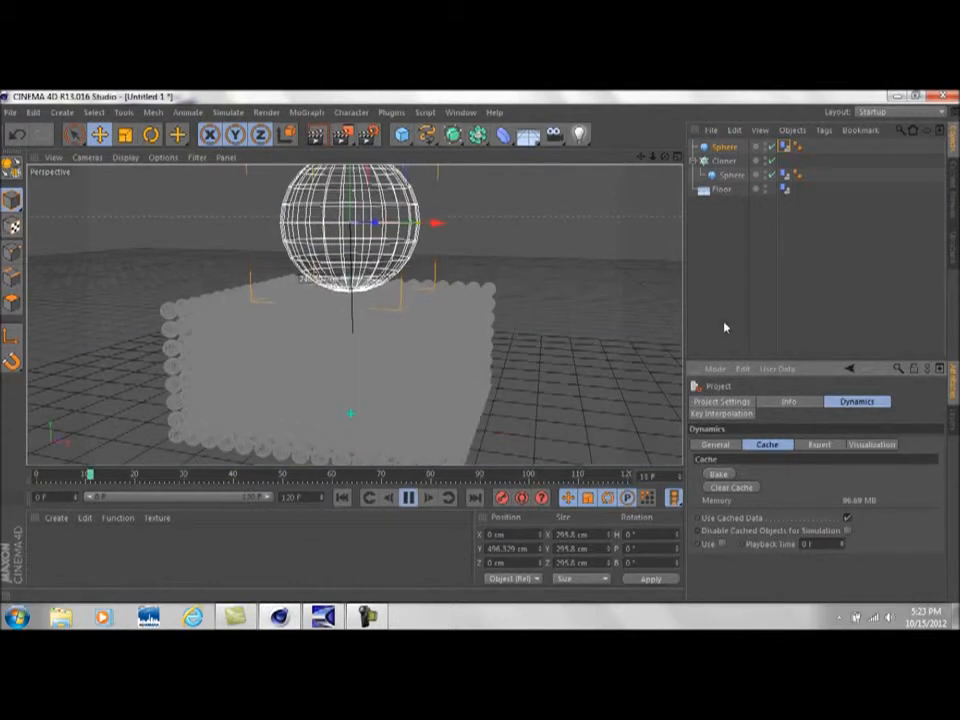
# Step: Replay the baked simulation, rewind it to the first frame and clear the project's dynamics cache
pyautogui.click(410, 497)
pyautogui.click(342, 497)
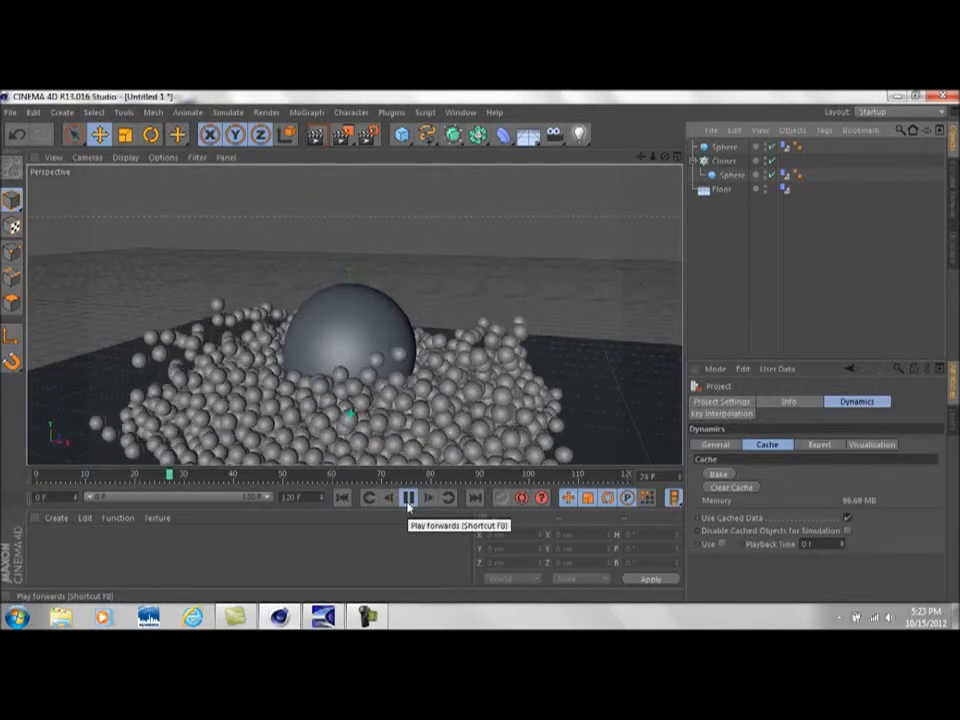
pyautogui.click(408, 498)
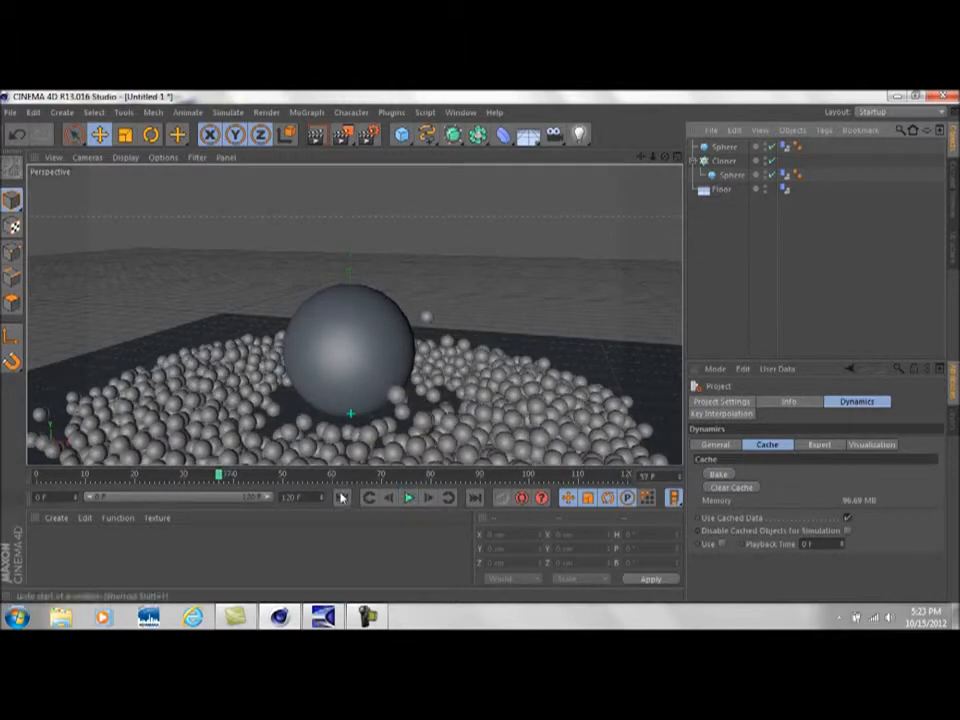
pyautogui.click(731, 487)
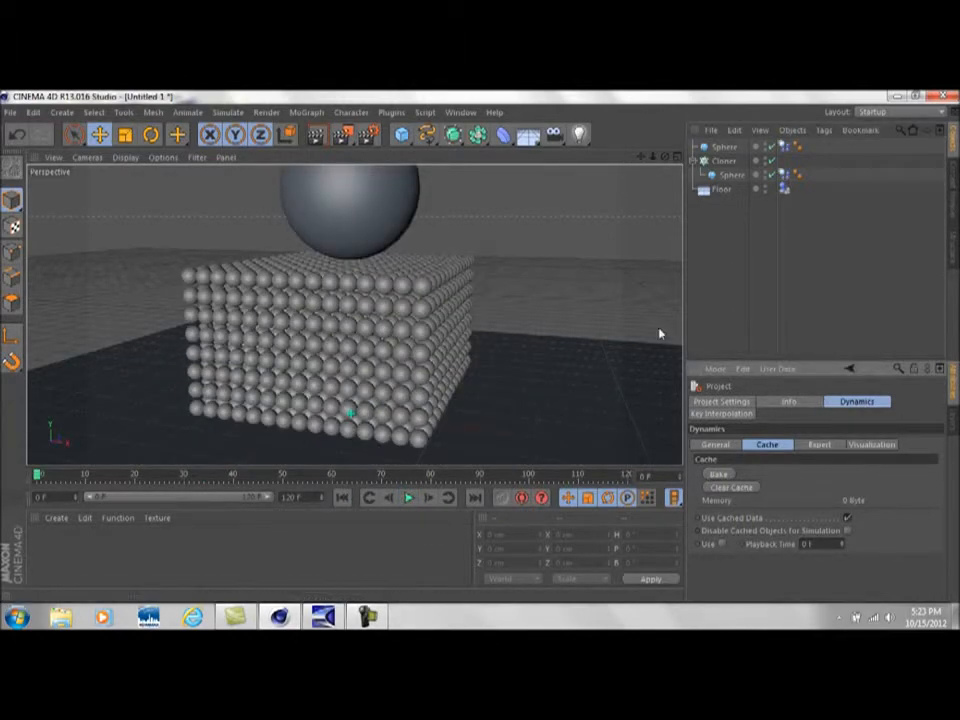
# Step: Review the collision and dynamics settings in the large sphere's dynamics body tag
pyautogui.click(785, 175)
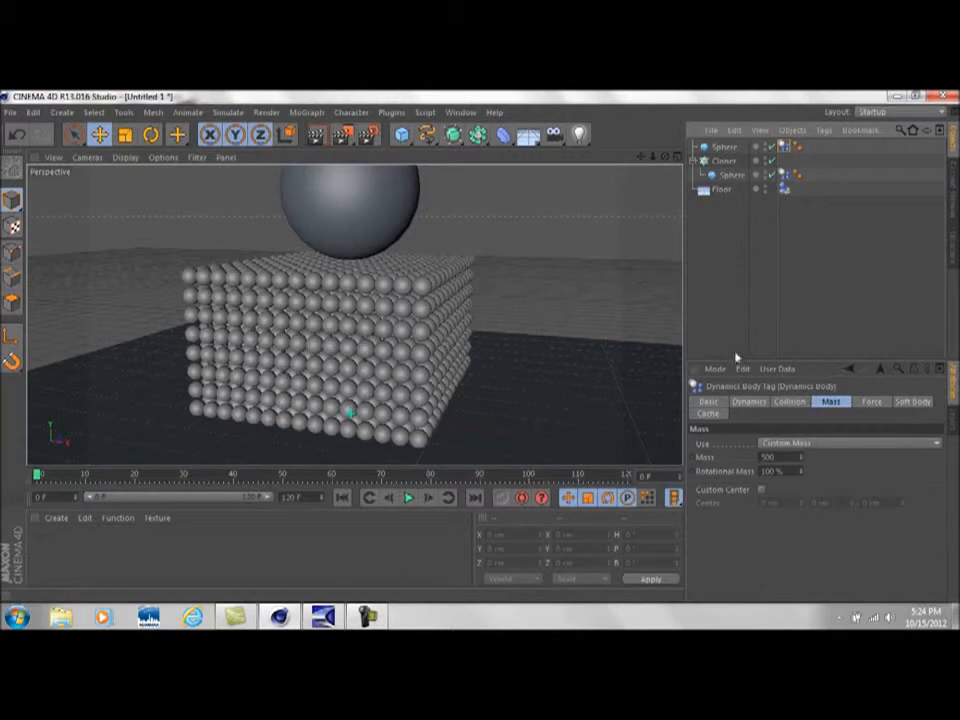
pyautogui.click(788, 401)
pyautogui.click(748, 402)
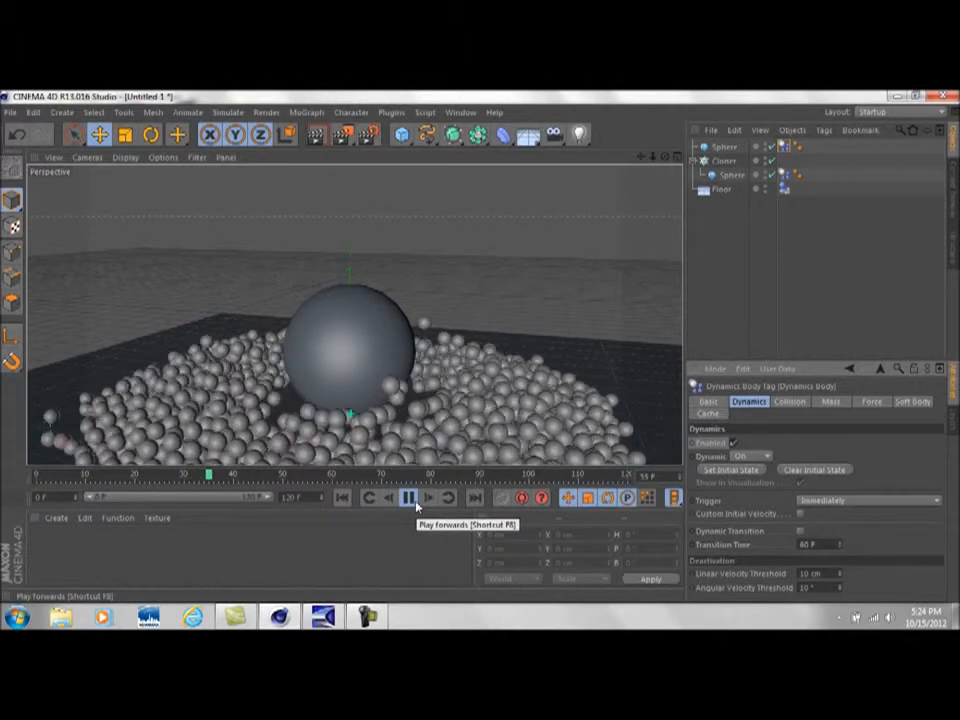
# Step: Stop the uncached simulation playback, return to the first frame and deselect the dynamics tag
pyautogui.click(416, 504)
pyautogui.click(341, 497)
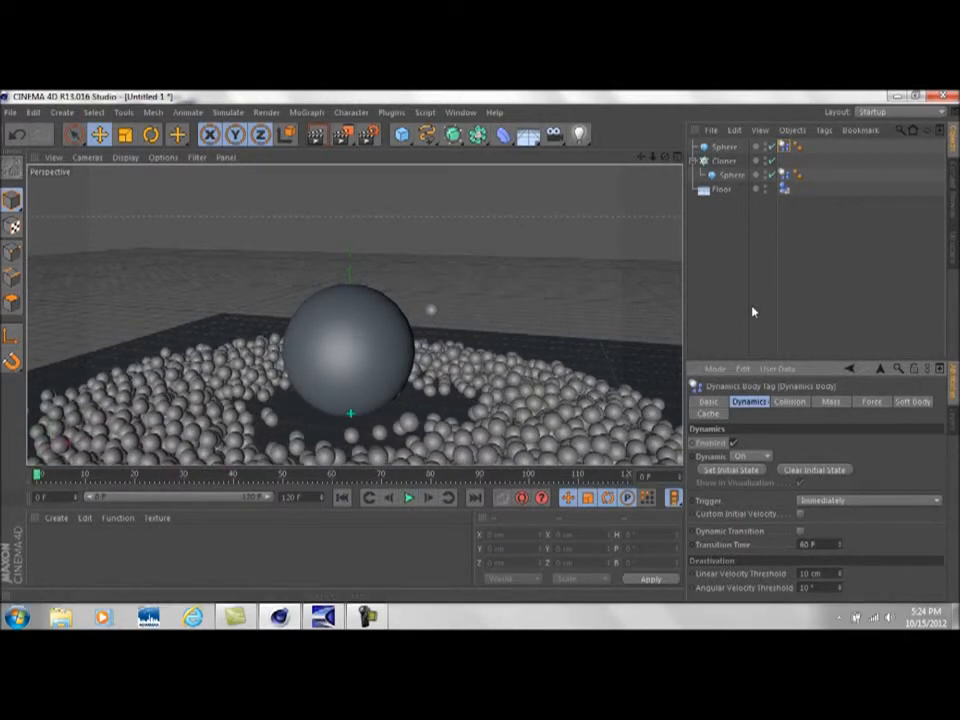
pyautogui.click(812, 312)
pyautogui.moveTo(641, 157); pyautogui.dragTo(637, 187)
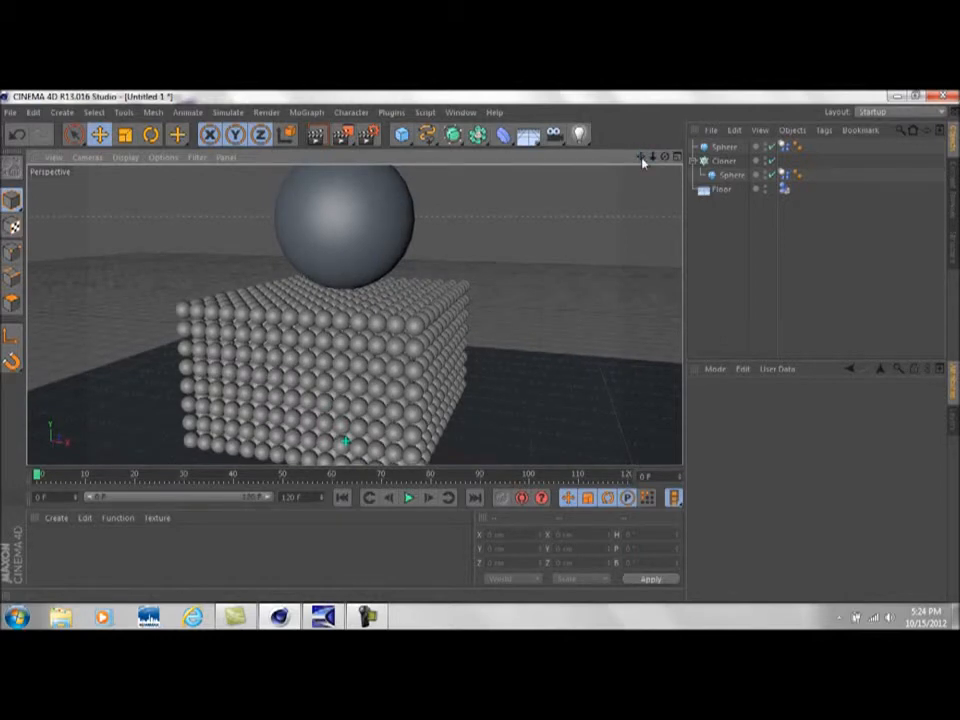